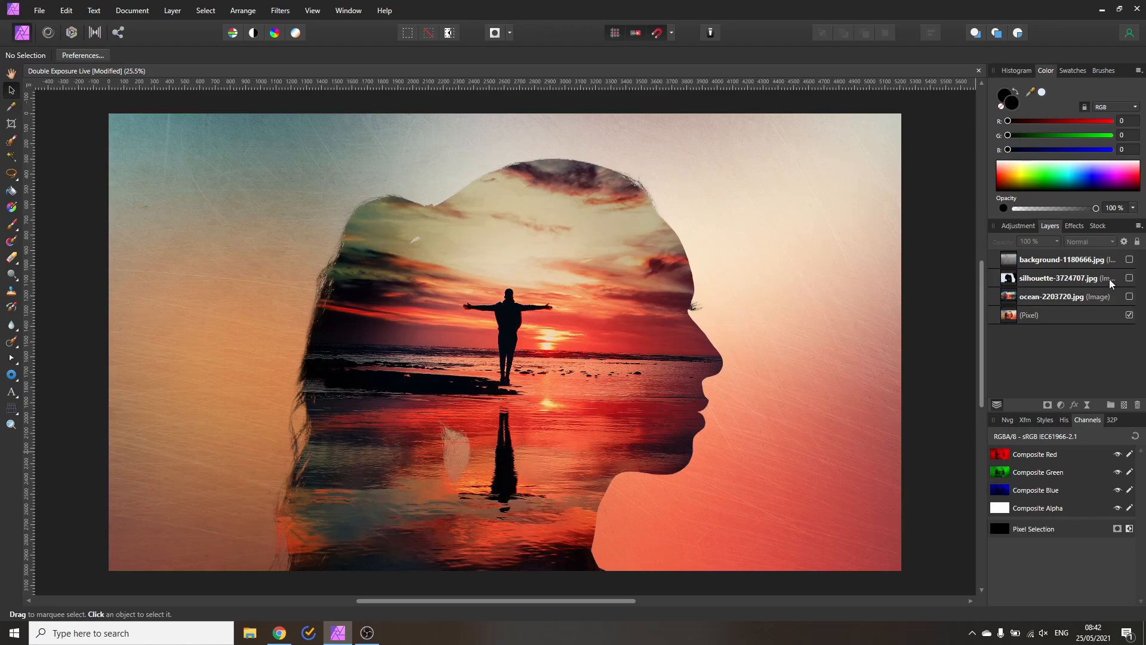
Show the silhouette-3724707.jpg layer and flip it horizontally.
click(1129, 278)
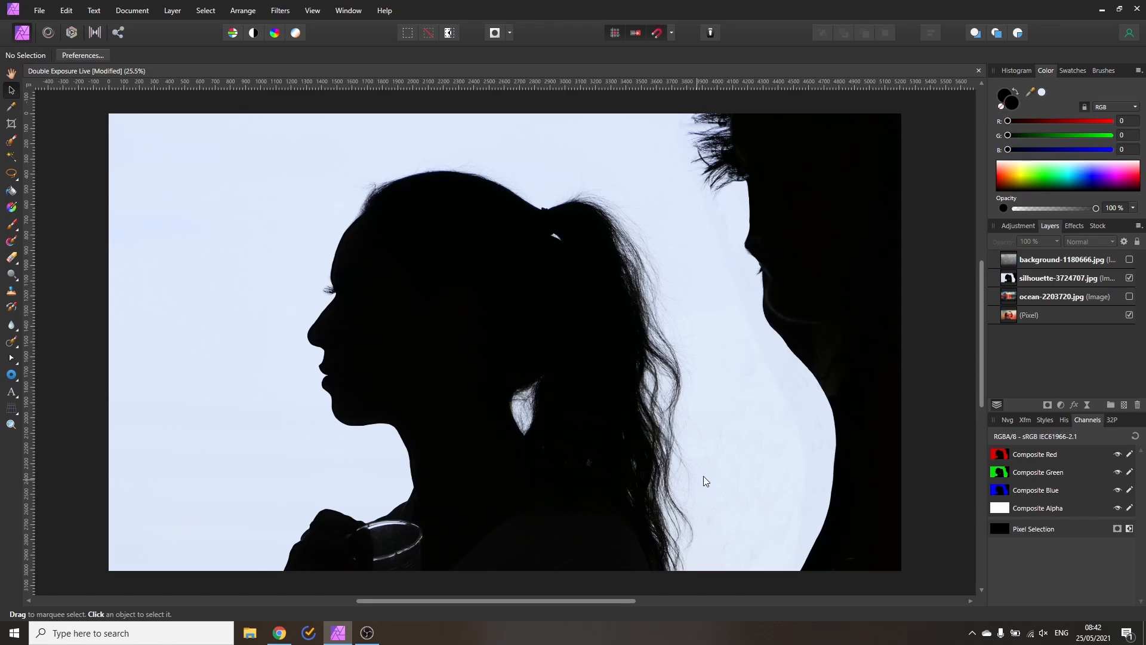
click(336, 313)
click(242, 11)
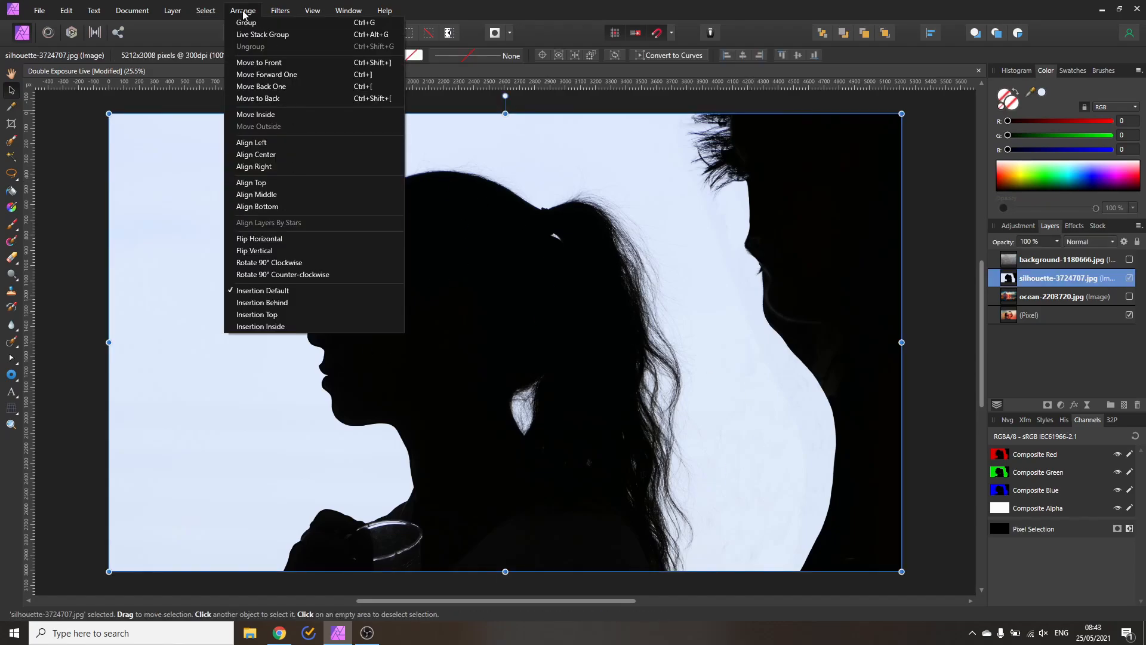
click(258, 239)
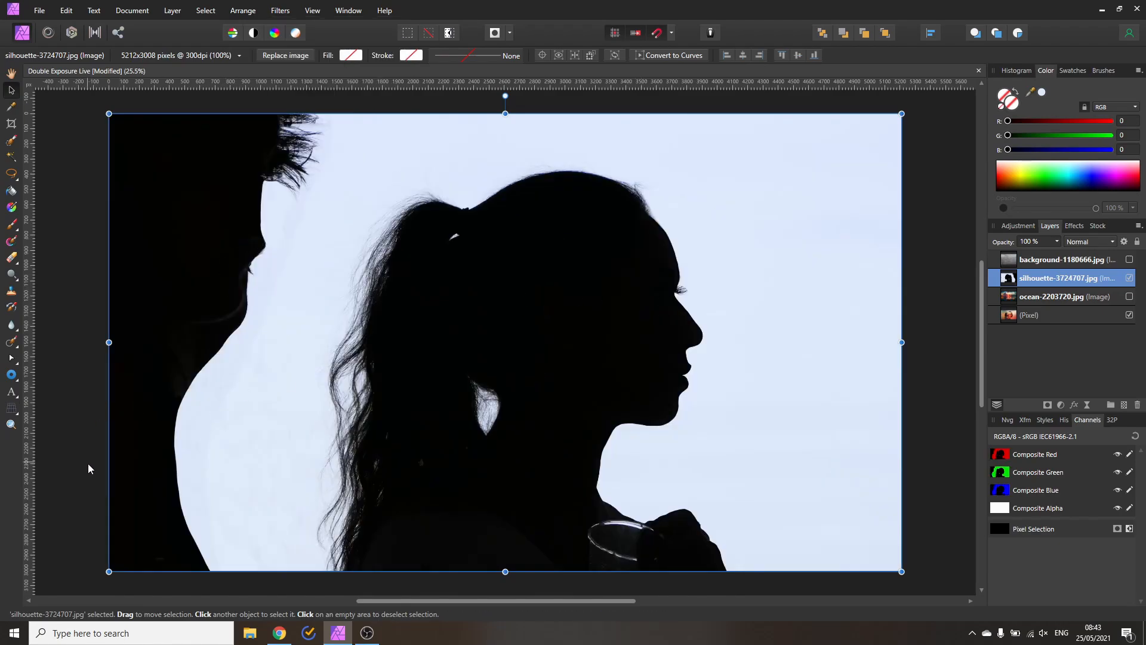
Rename the silhouette image layer as face and rasterize it.
double_click(1069, 285)
text(face)
key(Return)
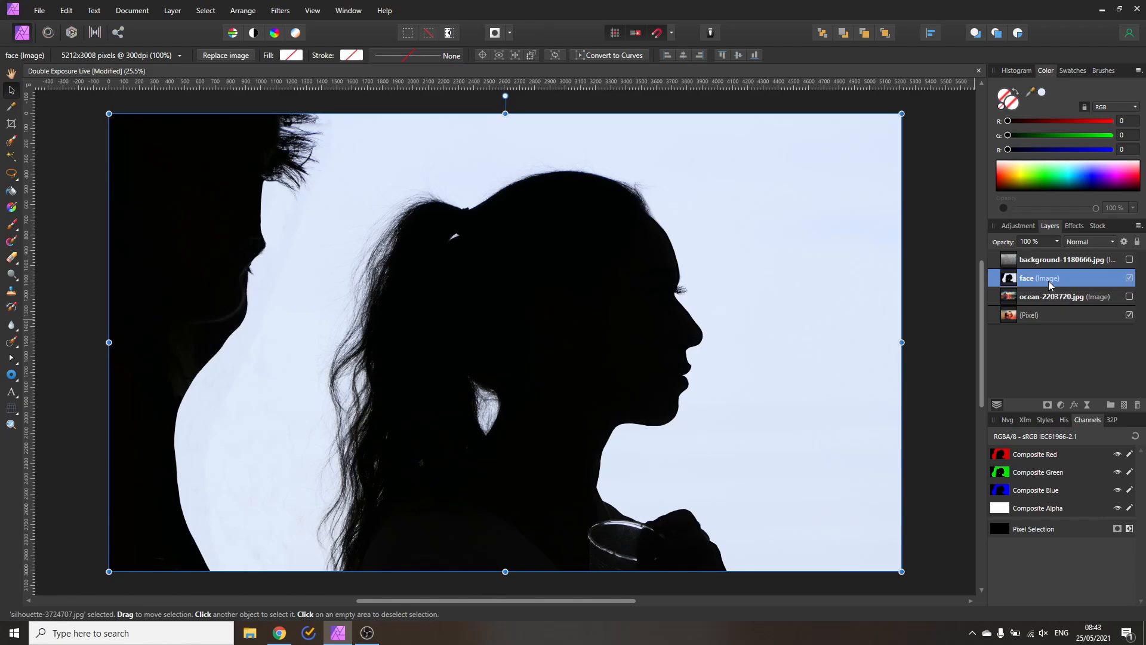
right_click(1051, 285)
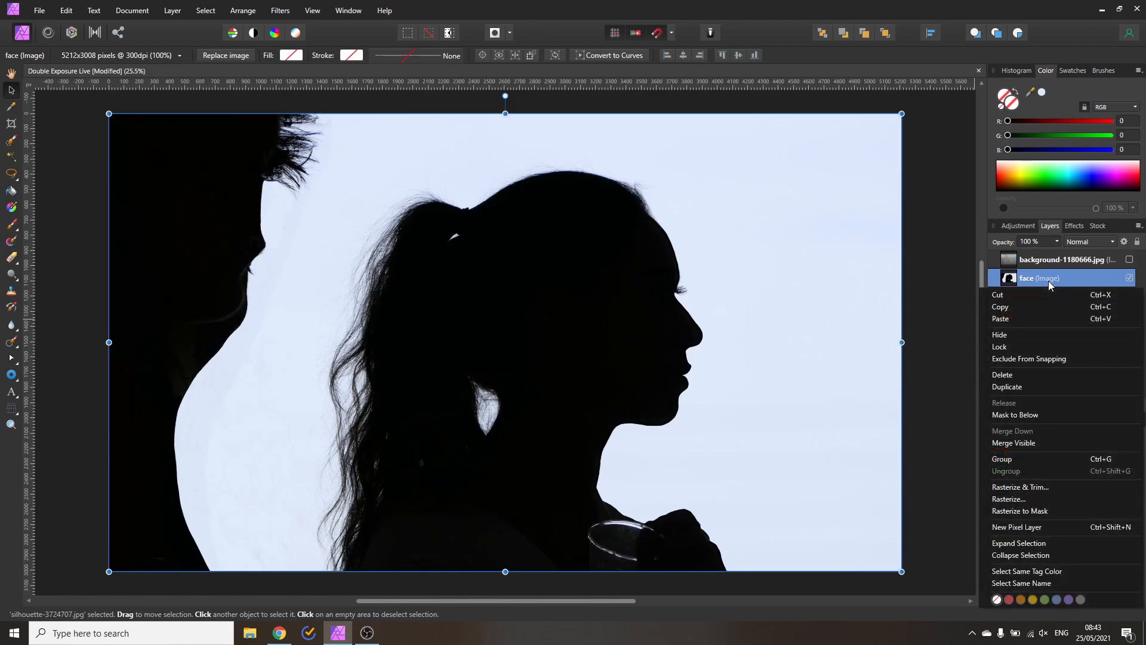
click(1028, 500)
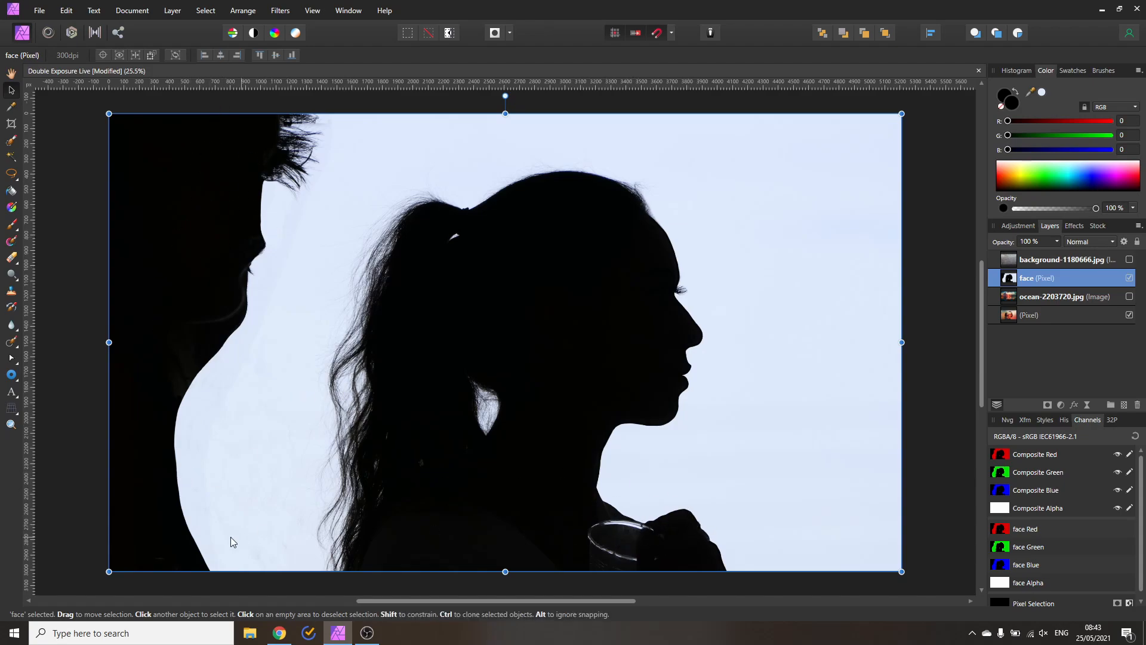
Enlarge the face layer beyond the canvas so the woman's head fills most of the image.
scroll(292, 494, down, 2)
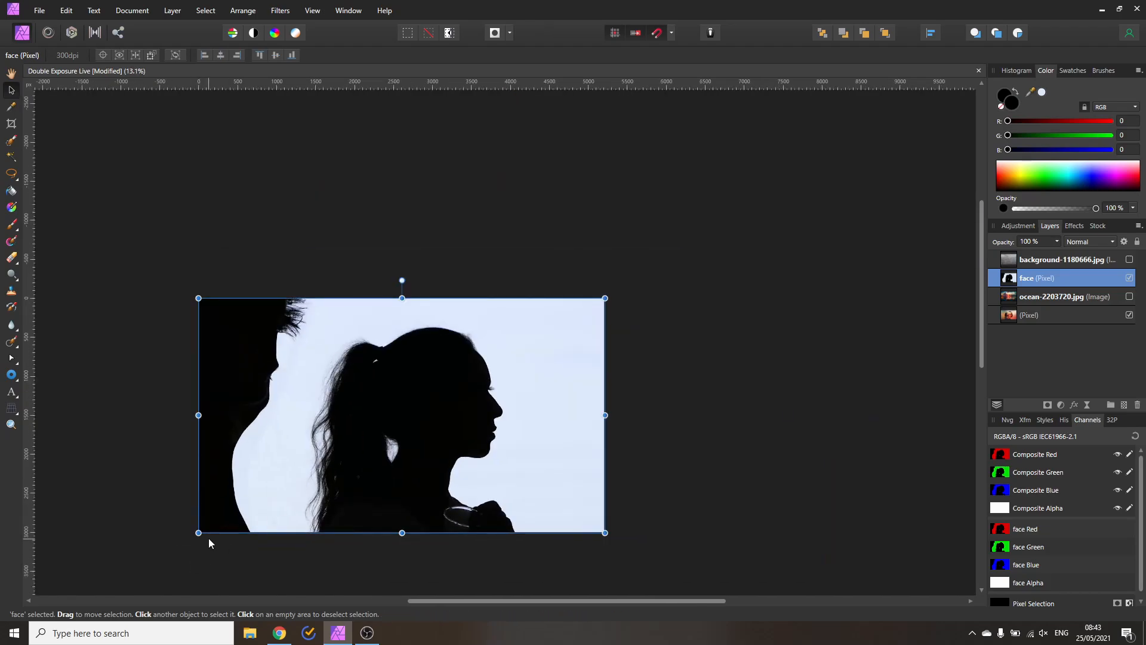
drag(200, 536, 126, 576)
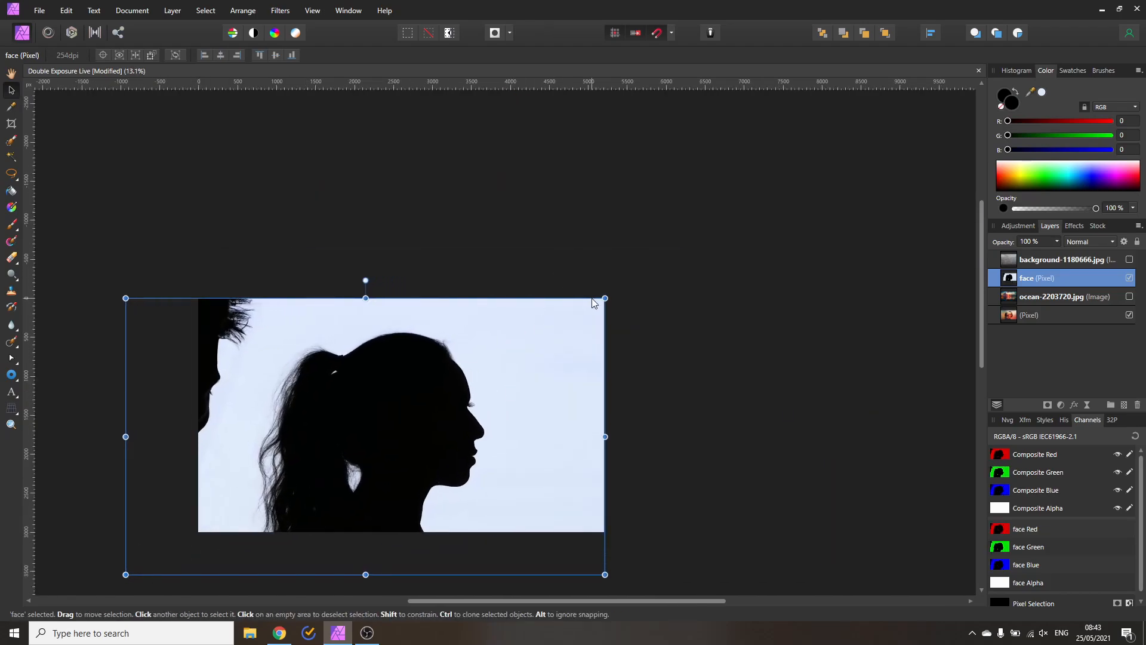
drag(597, 286, 670, 243)
drag(630, 296, 604, 310)
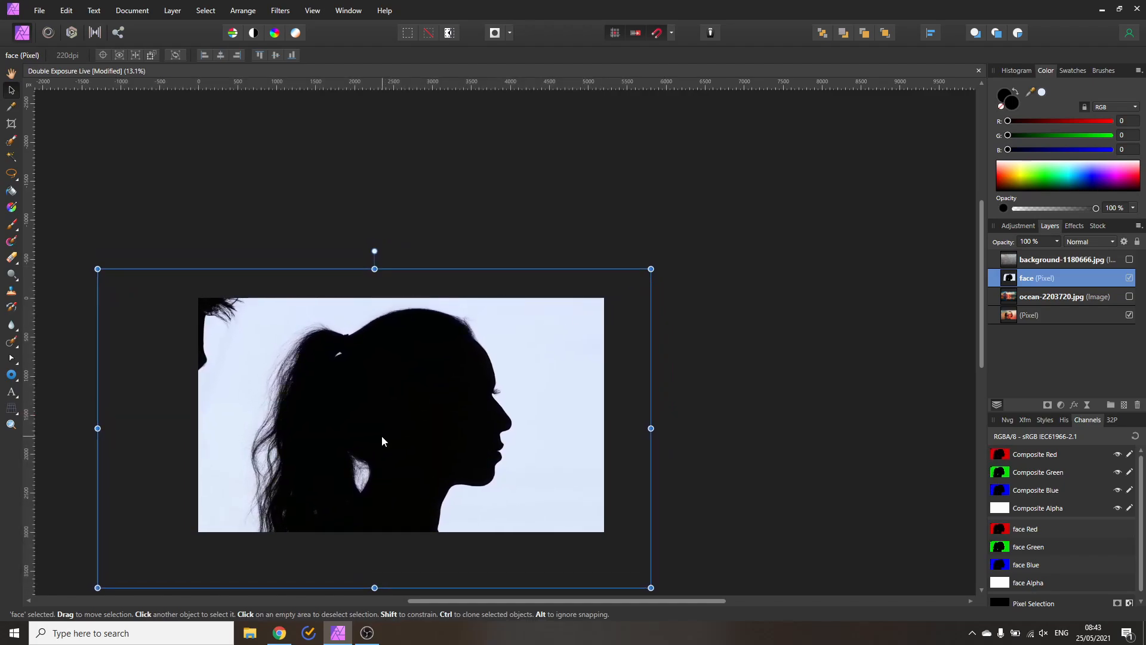
scroll(385, 419, up, 2)
scroll(418, 411, up, 2)
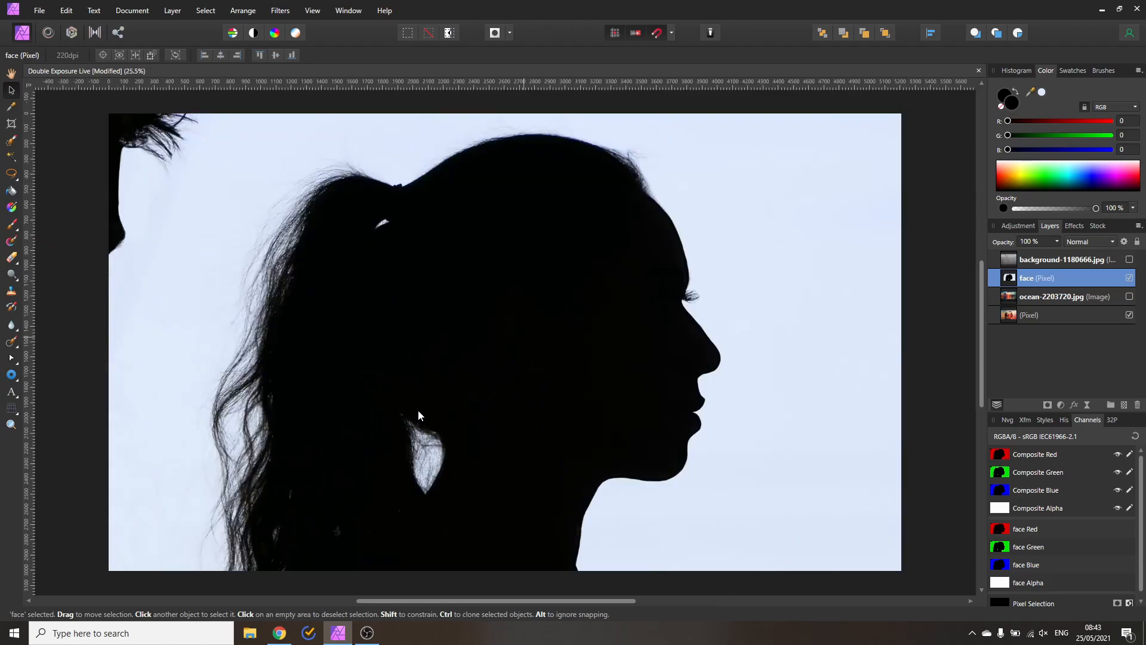
Draw a freehand selection loosely around the woman's silhouette, delete everything outside it, and deselect.
click(11, 173)
mouse_move(172, 578)
mouse_down()
mouse_move(183, 403)
mouse_move(252, 167)
mouse_move(456, 124)
mouse_move(646, 135)
mouse_move(809, 511)
mouse_move(639, 612)
mouse_up()
click(205, 10)
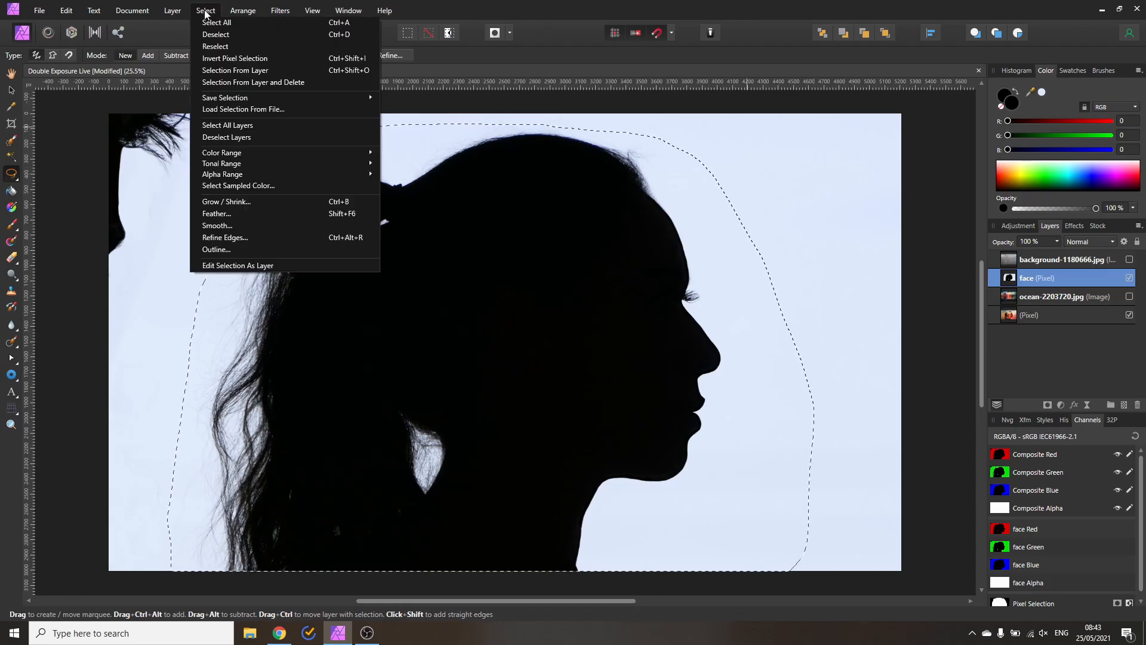
click(227, 58)
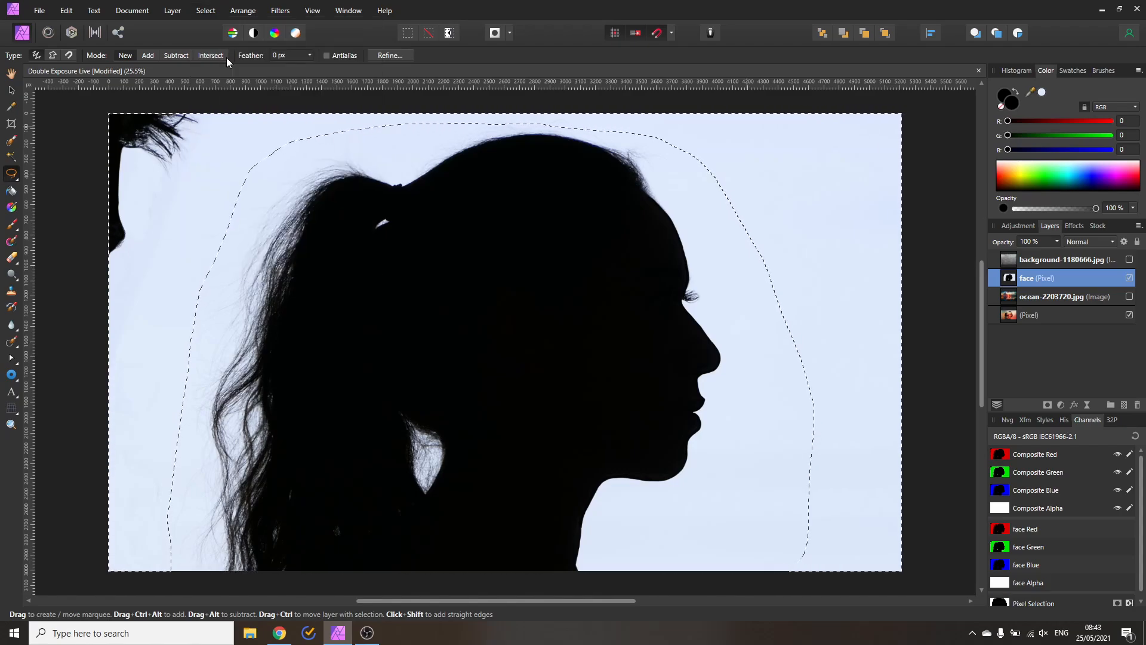
key(Delete)
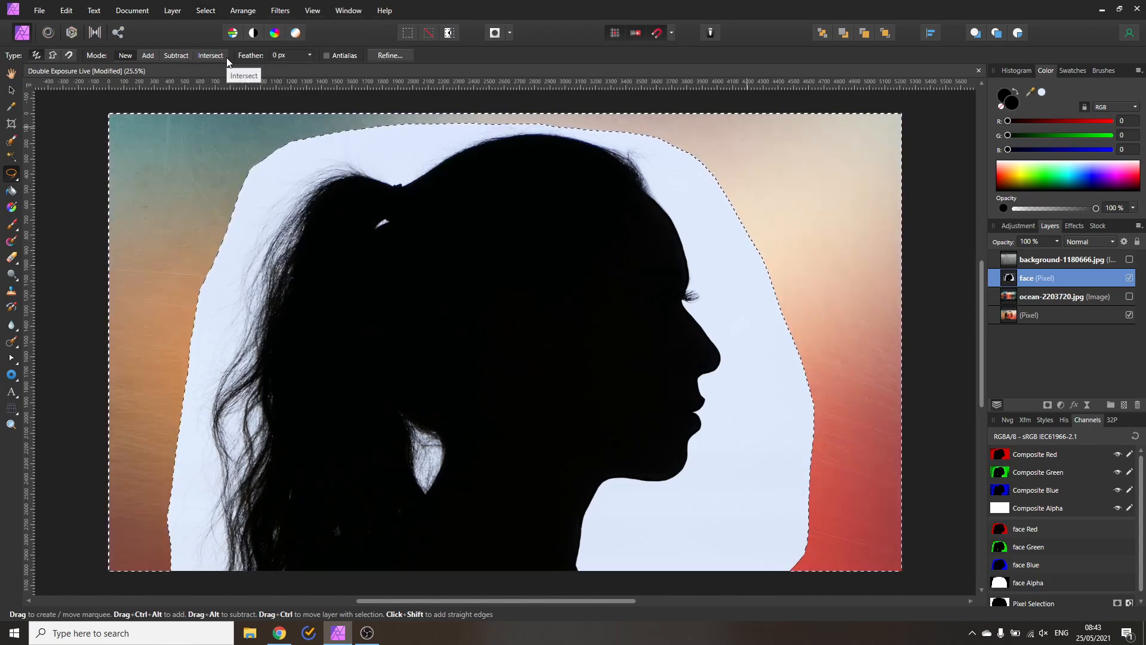
key(ctrl+d)
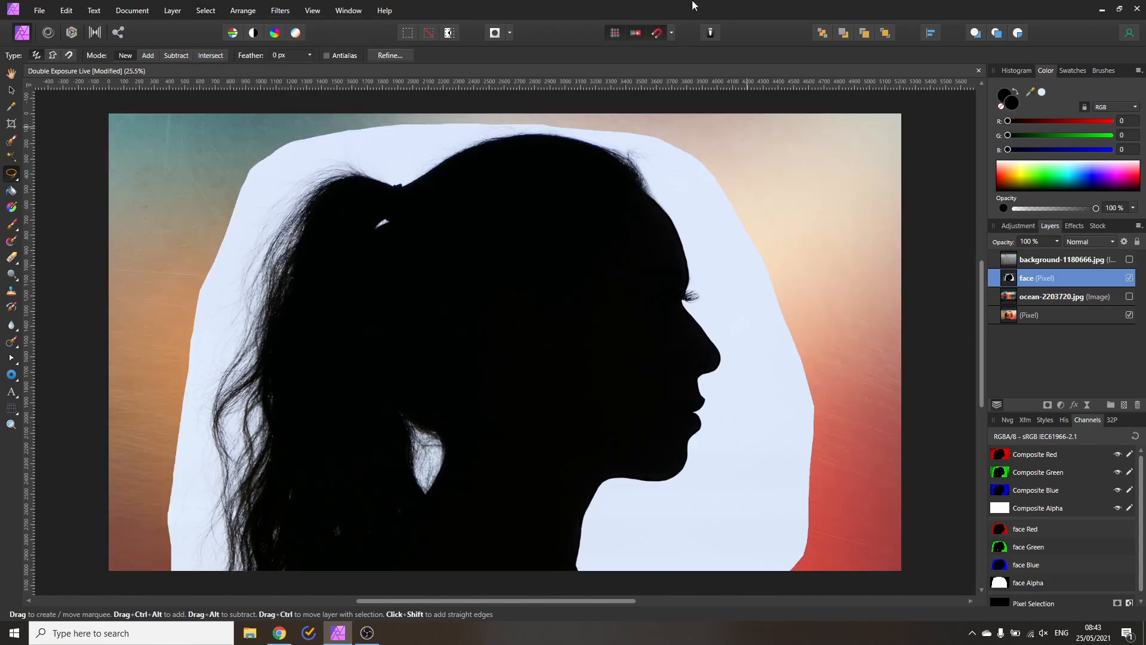
Hide the finished composite pixel layer at the bottom of the stack and deselect the face layer.
click(1129, 315)
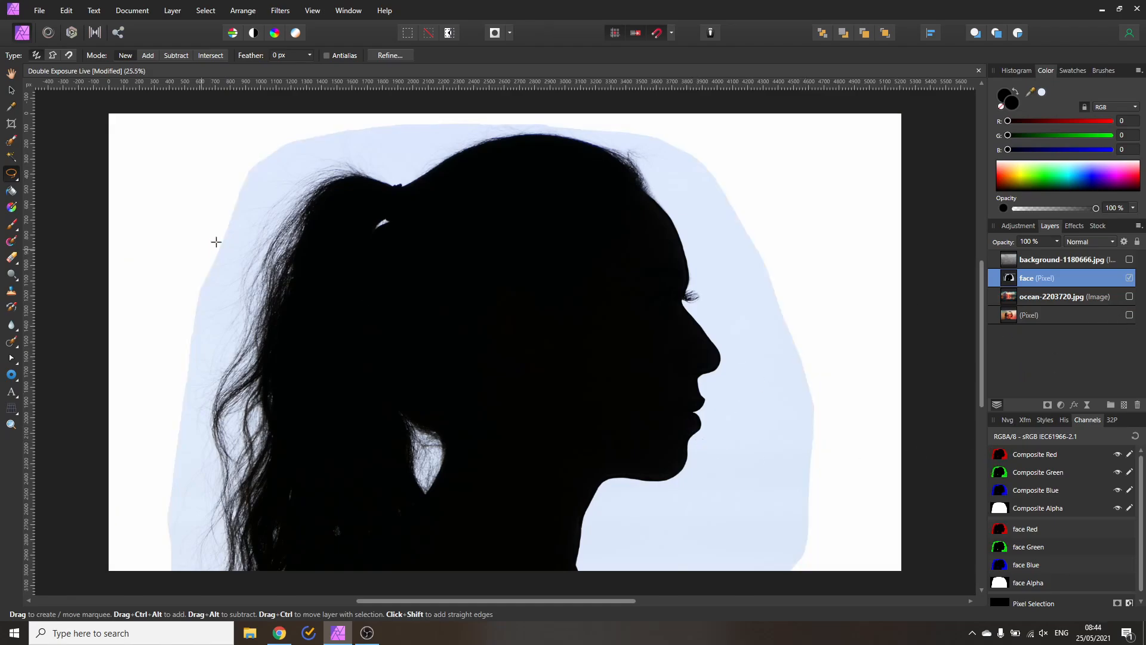
click(11, 90)
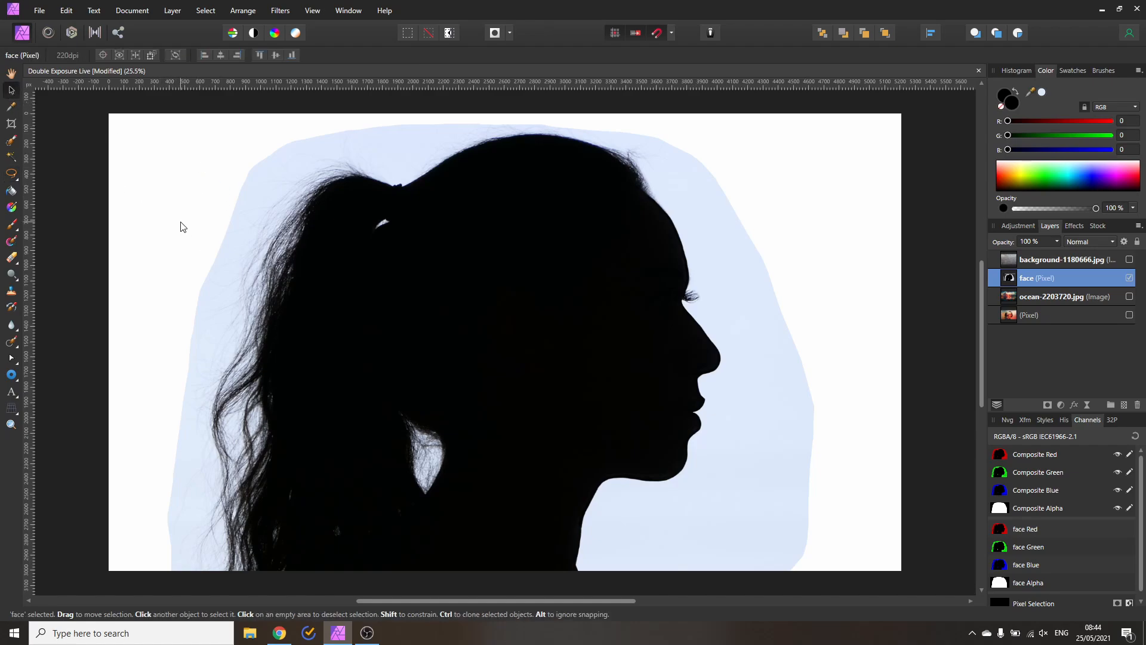
click(141, 10)
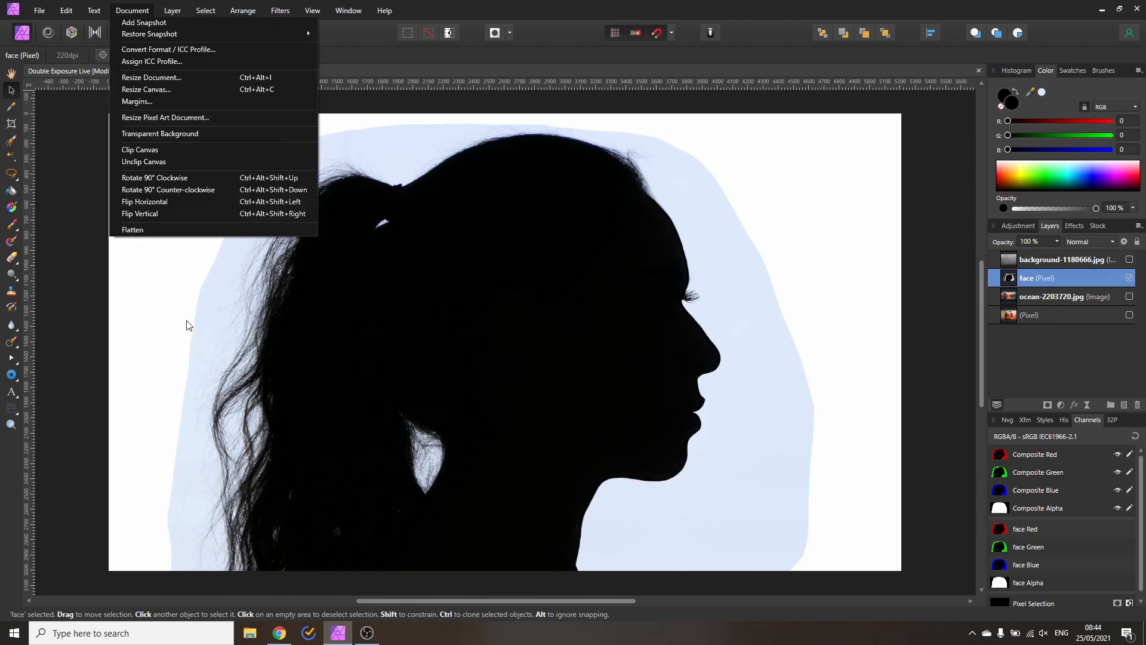
click(157, 336)
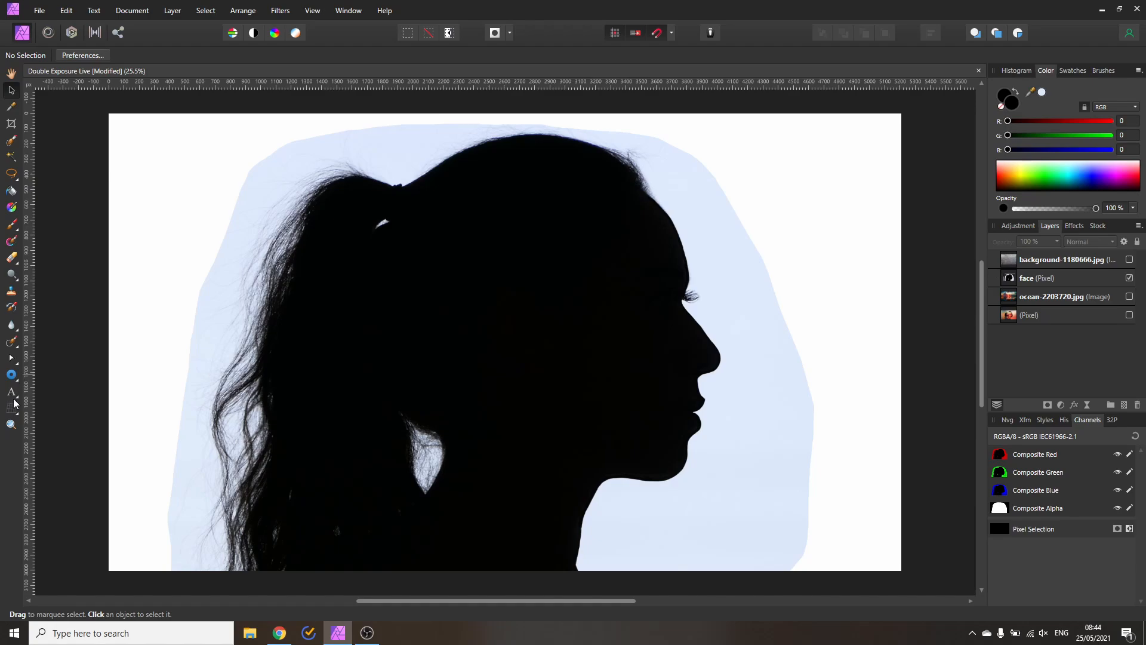
Draw a rectangle slightly larger than the whole canvas and place it directly below the face layer.
click(17, 379)
click(83, 60)
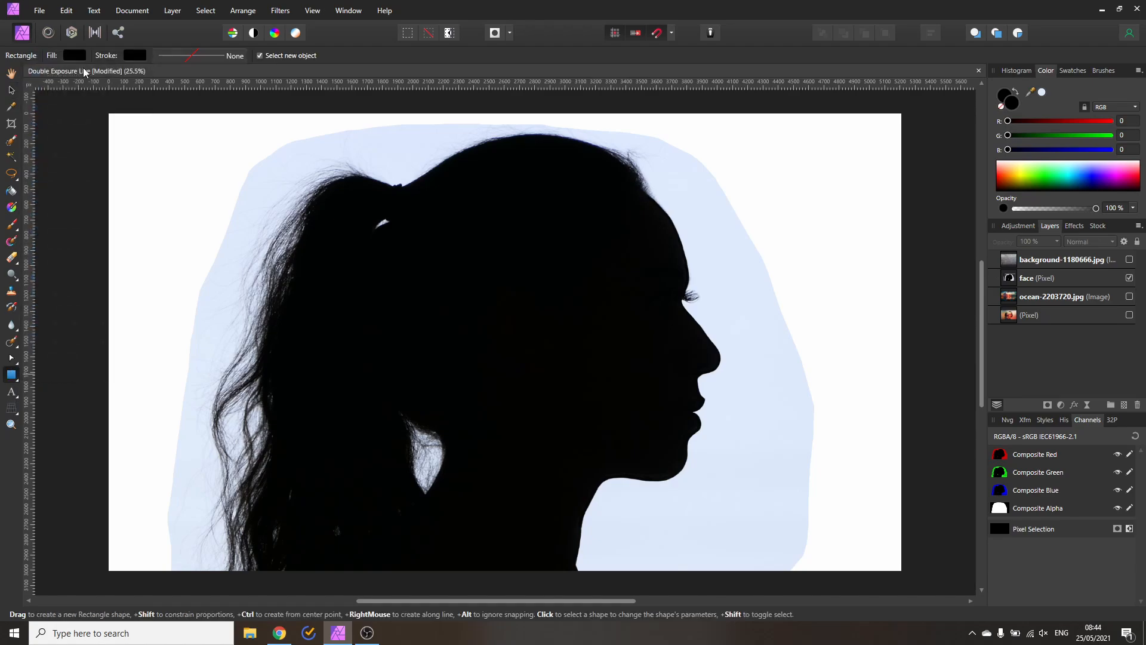
drag(88, 99, 930, 589)
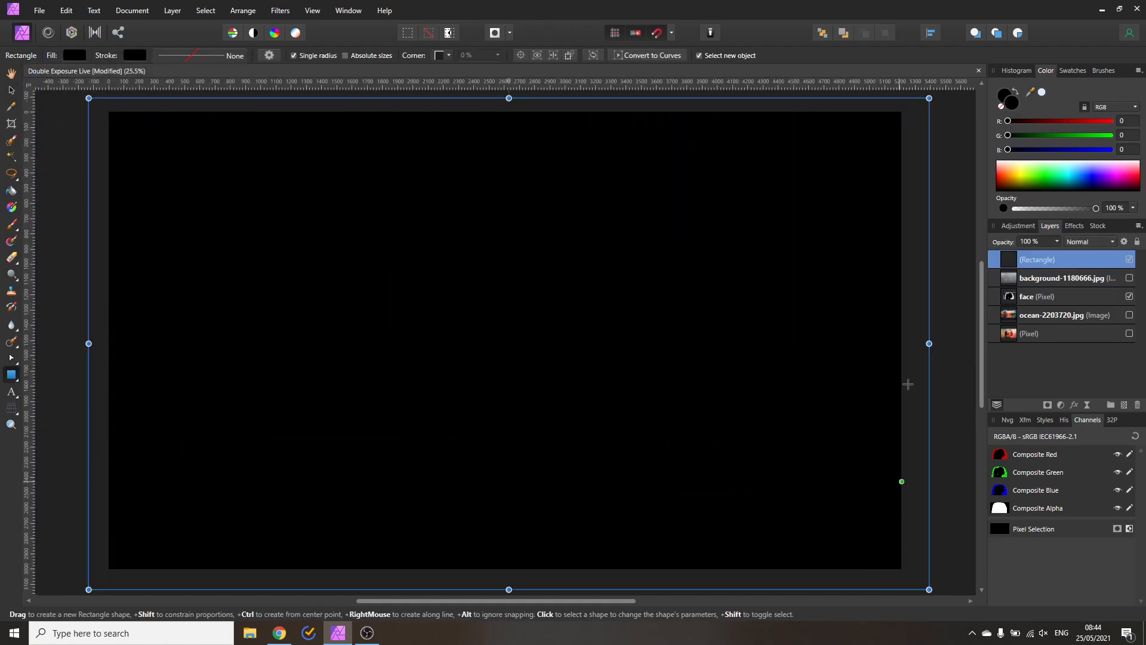
drag(1010, 302, 1011, 305)
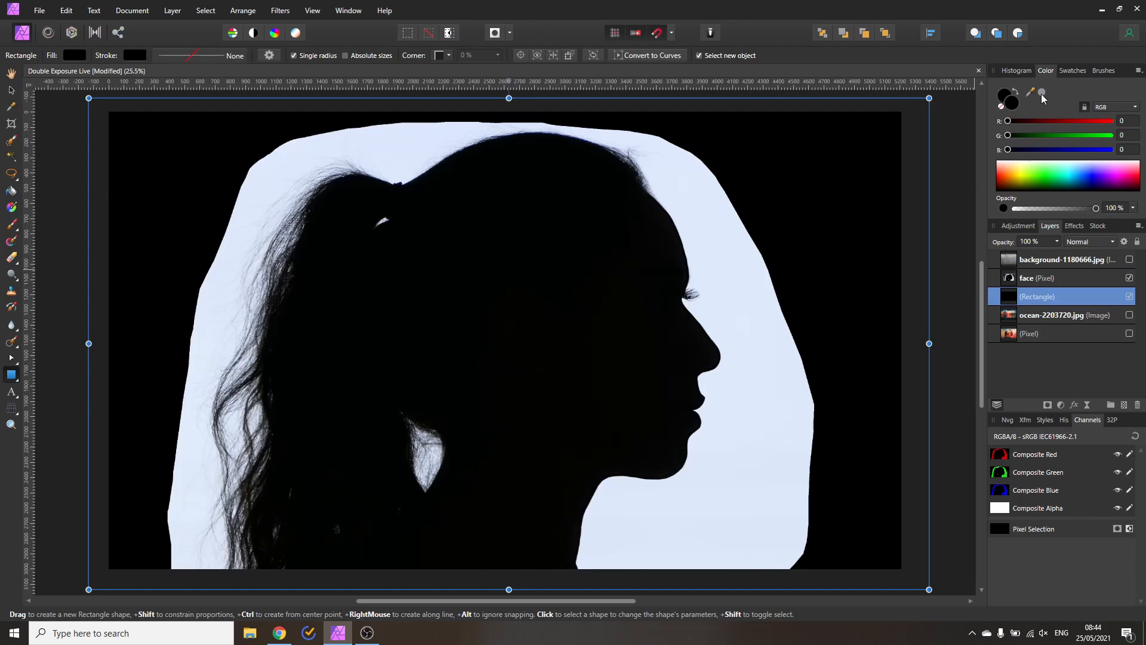
Fill the rectangle with the light blue sampled from the silhouette's backdrop, RGB 223, 234, 252.
drag(1043, 97, 756, 294)
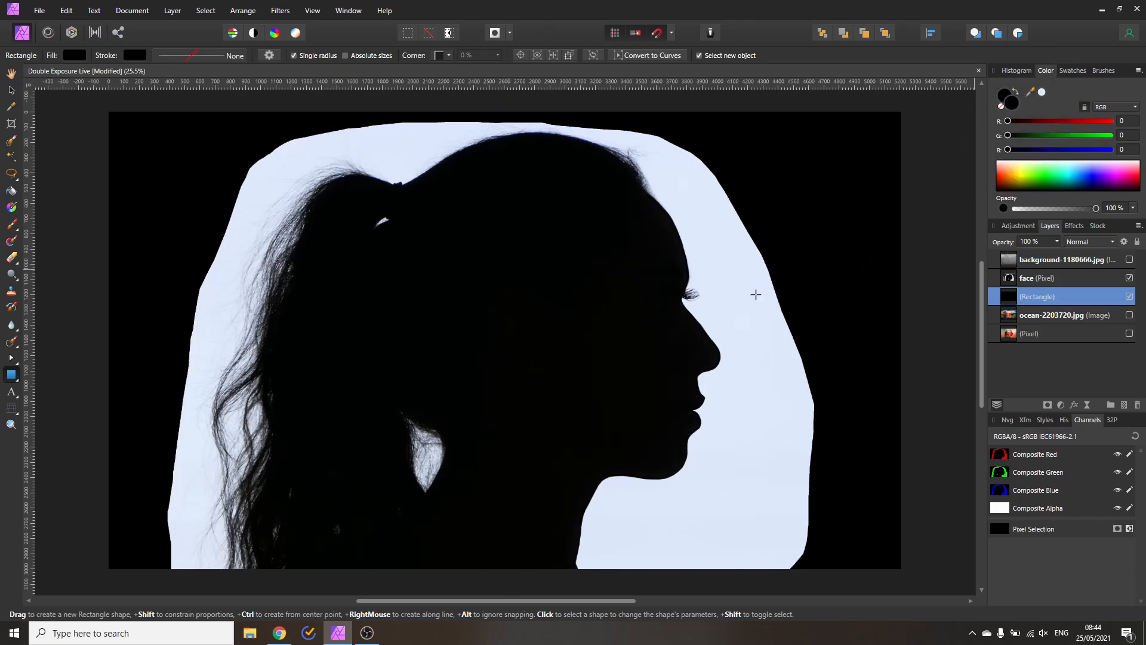
click(1042, 93)
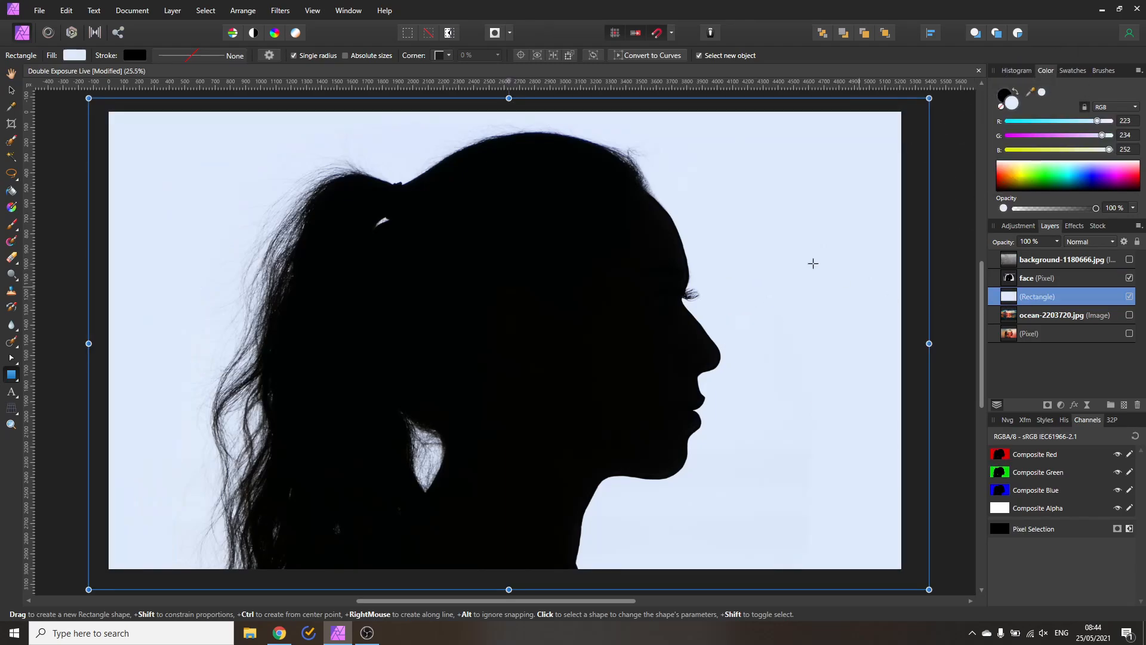
click(11, 89)
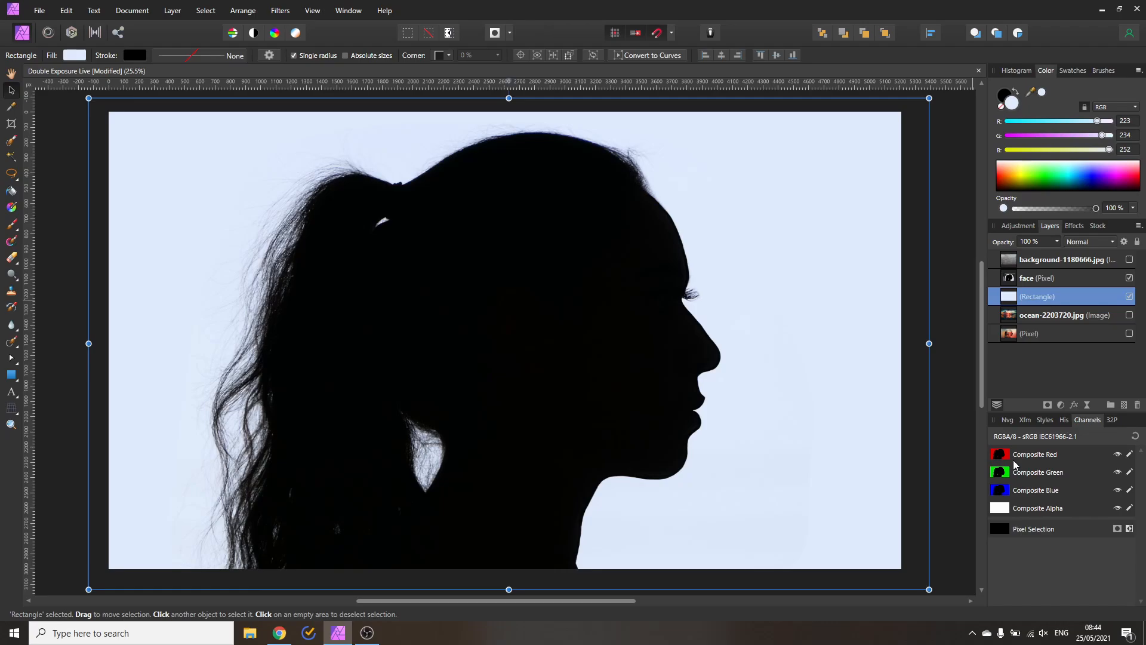
click(313, 10)
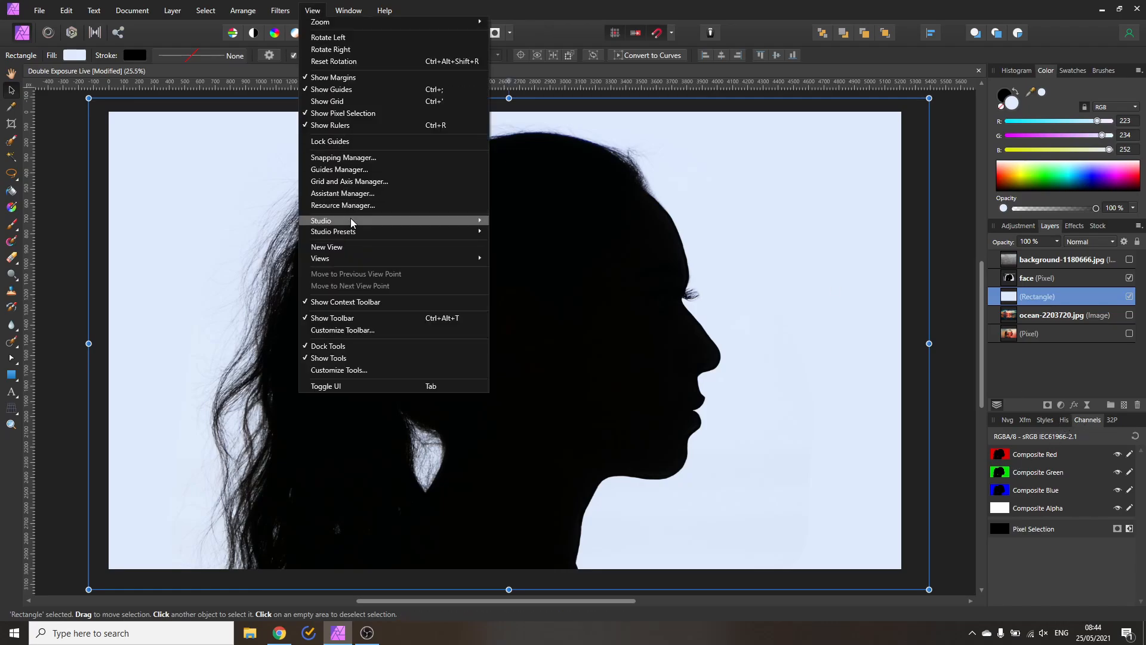
mouse_move(351, 221)
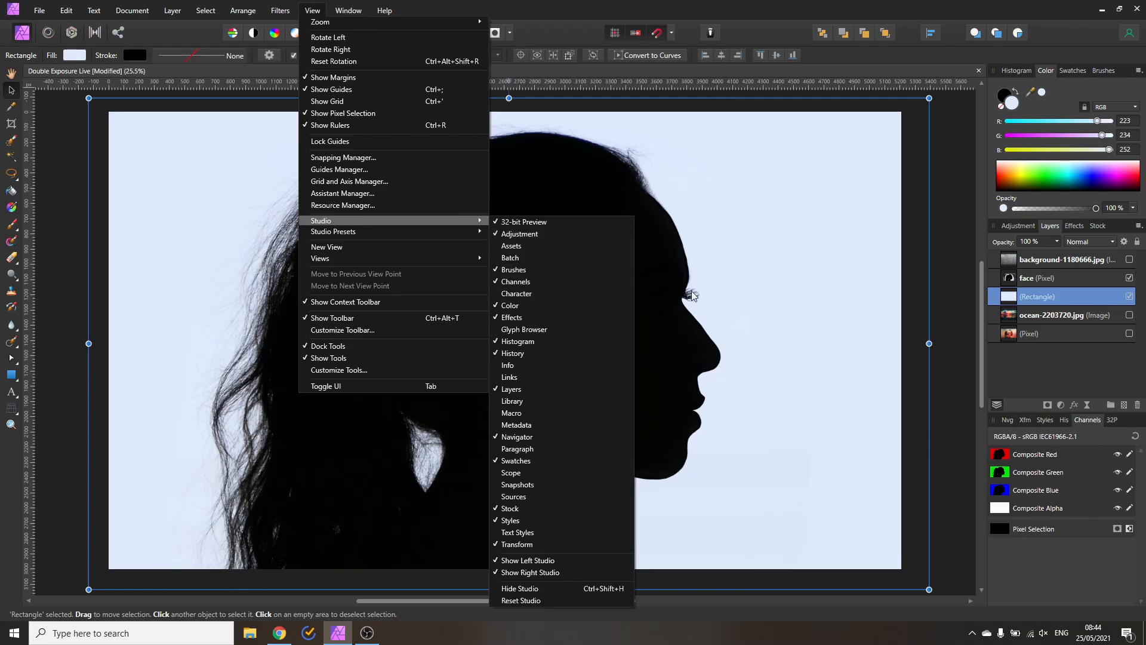
click(739, 296)
Select the face layer, preview the Composite Red channel alone, and isolate the Composite Green channel.
click(739, 295)
click(1027, 456)
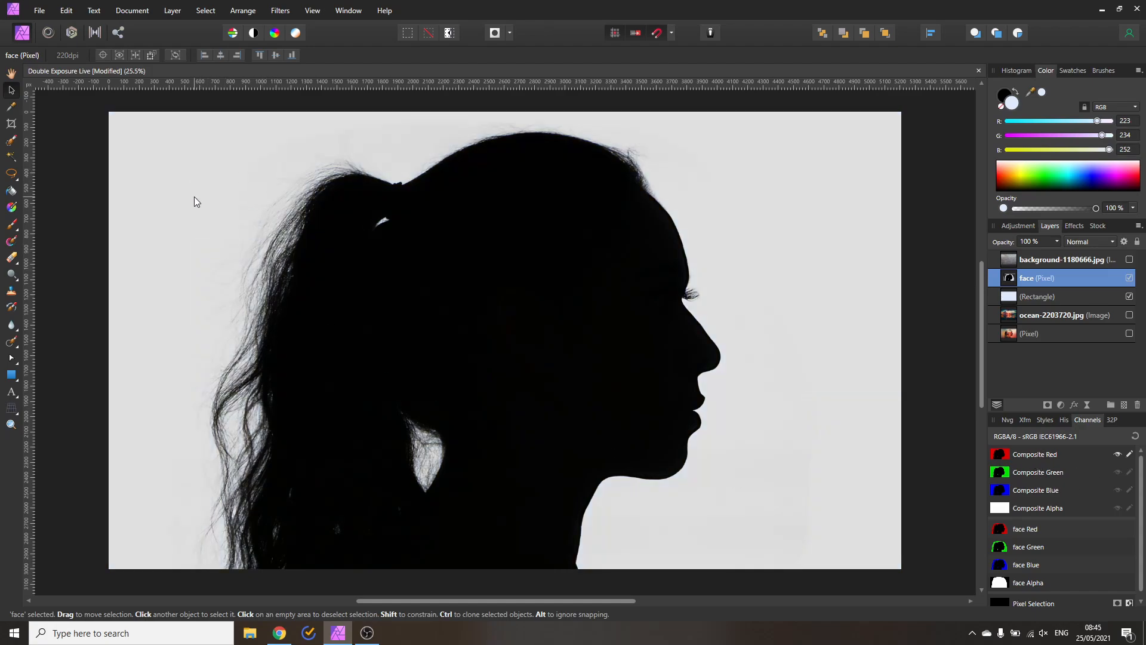
click(1023, 474)
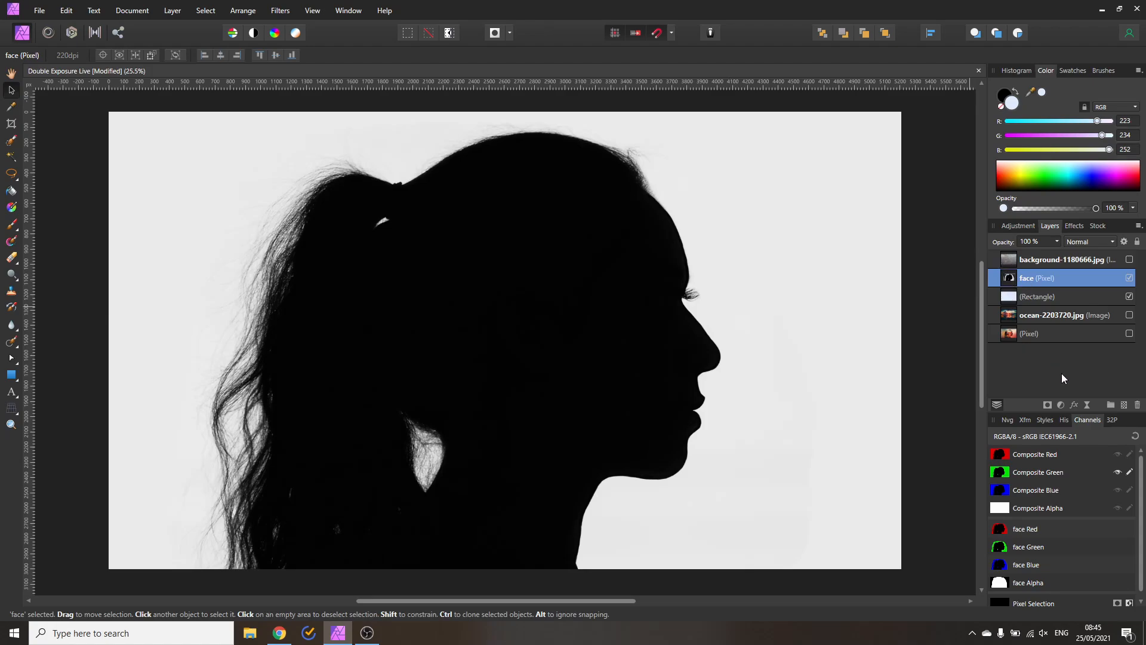
Add a Brightness / Contrast adjustment above the face layer with contrast at 100%.
click(1060, 406)
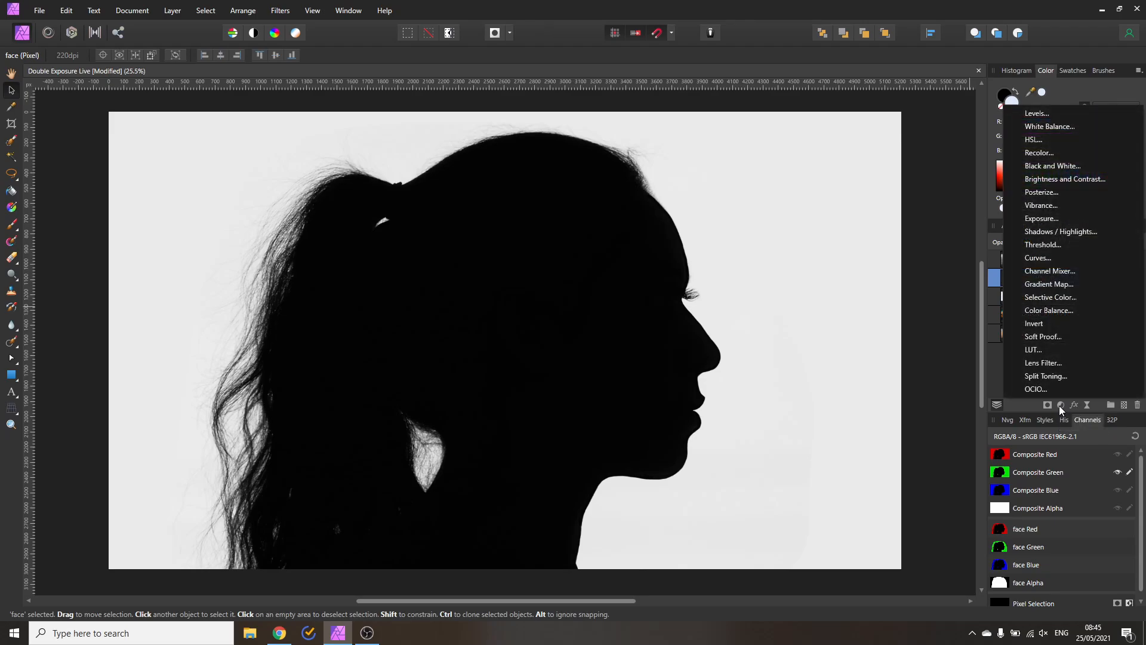
click(1043, 187)
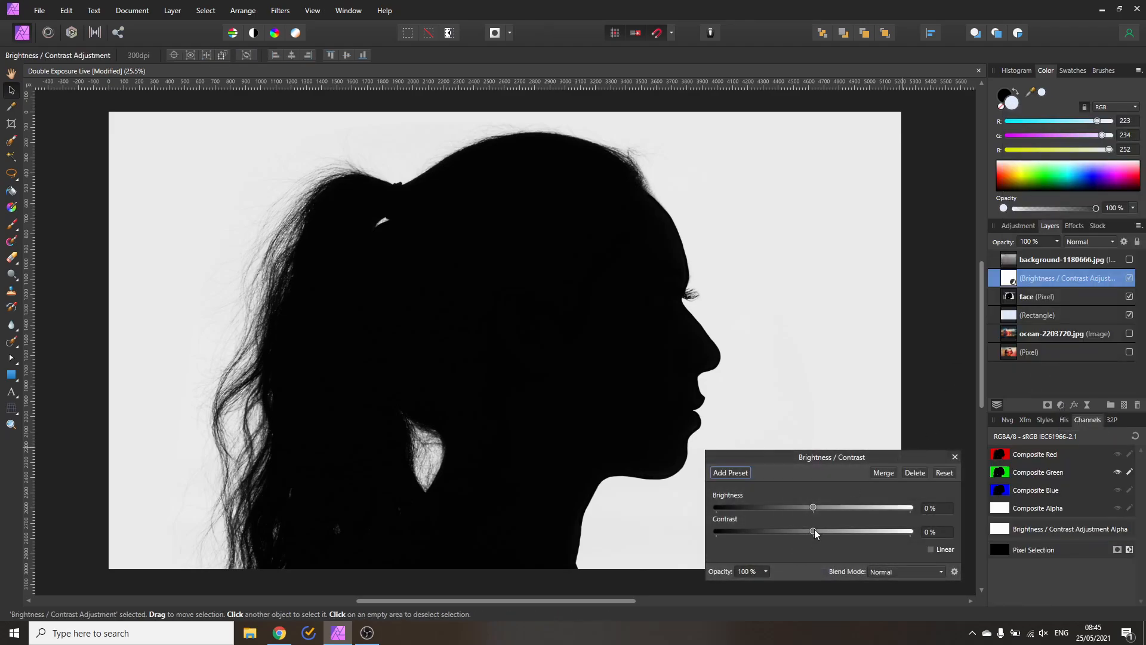
drag(815, 530, 906, 530)
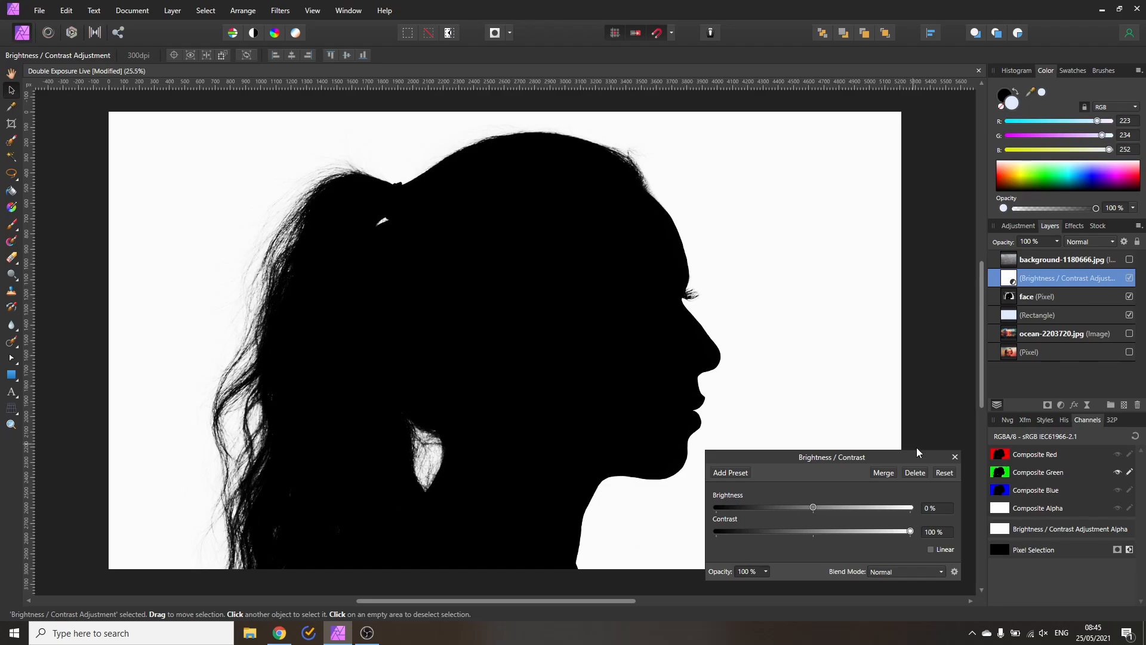
click(955, 457)
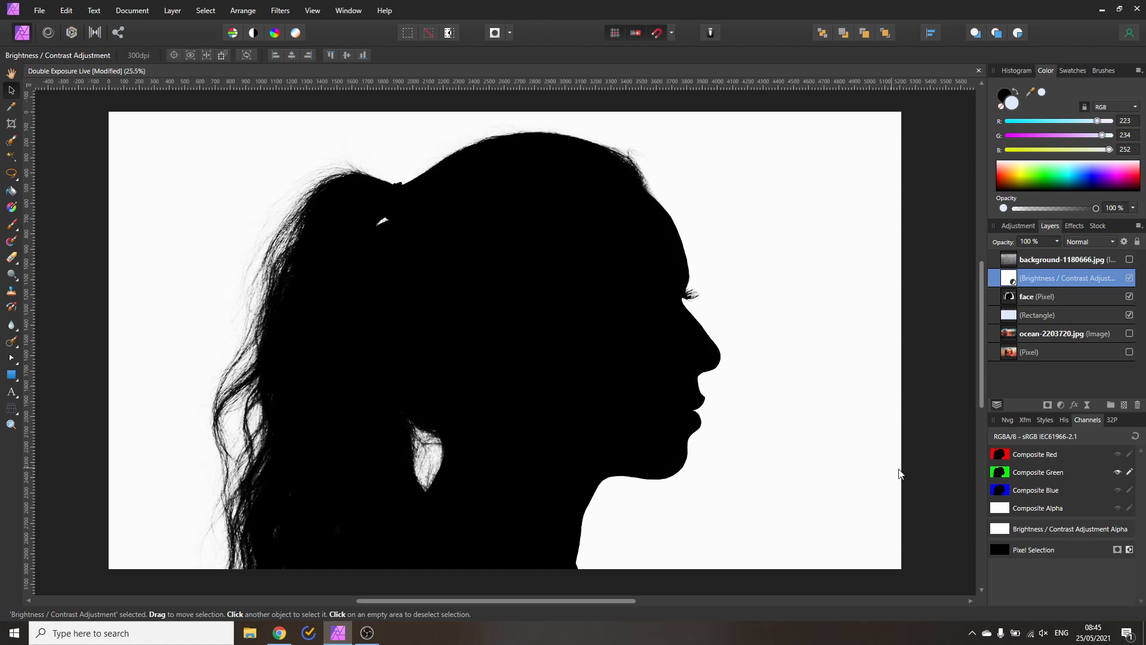
Load the Composite Green channel as a pixel selection and turn it into a standalone mask layer above the Brightness / Contrast adjustment.
right_click(1004, 476)
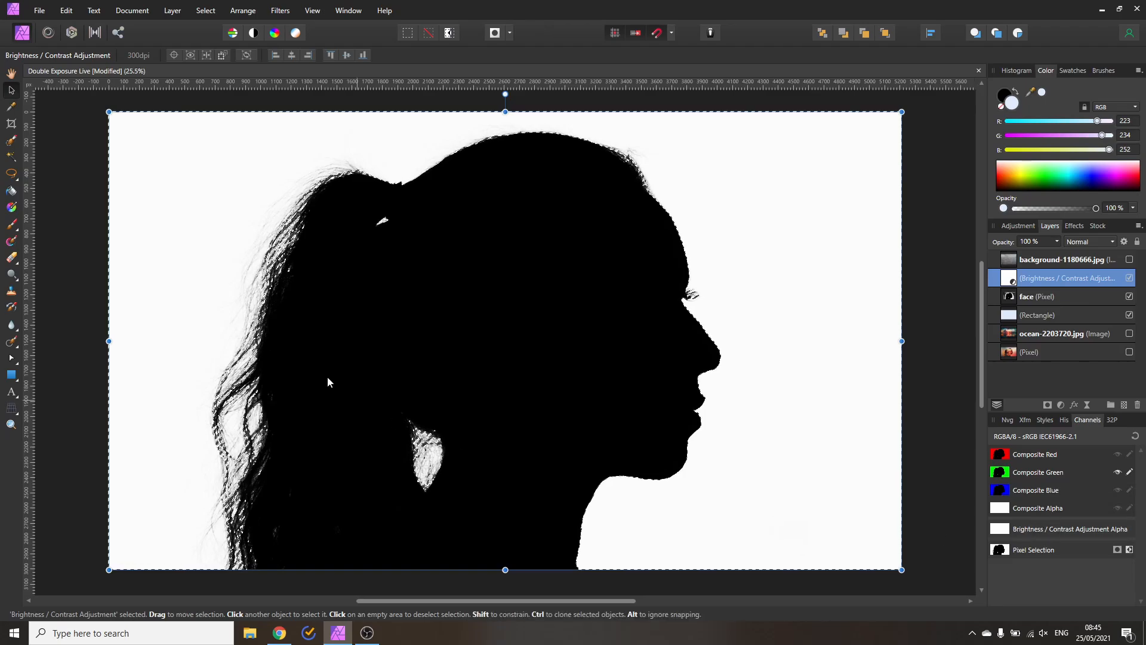
click(1048, 405)
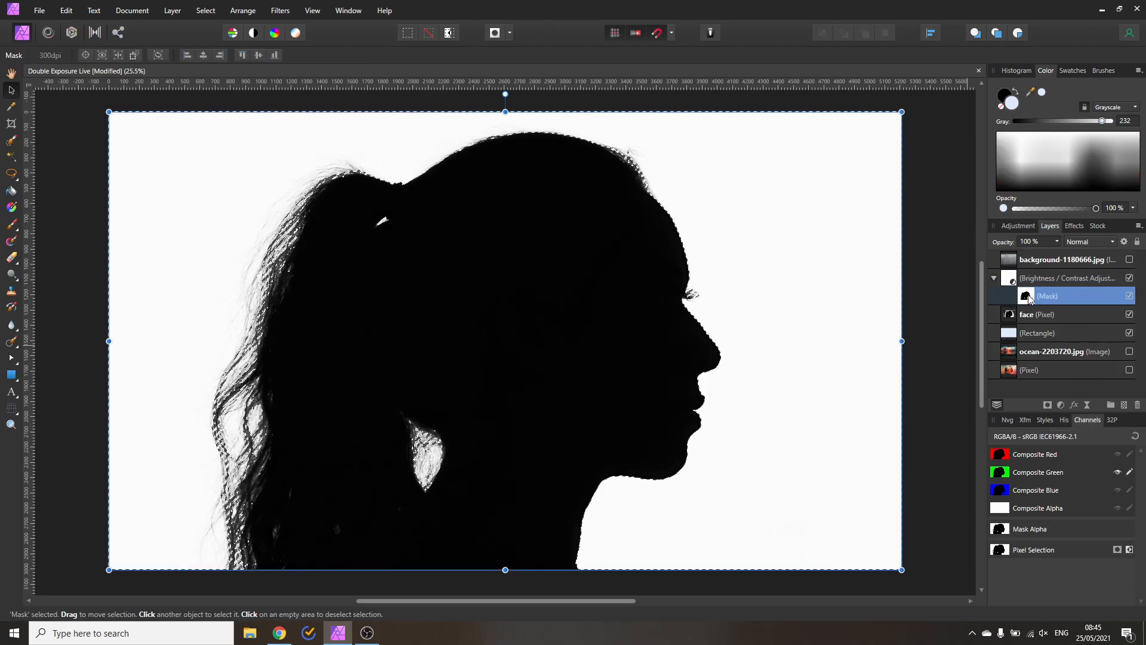
drag(1026, 295, 1023, 272)
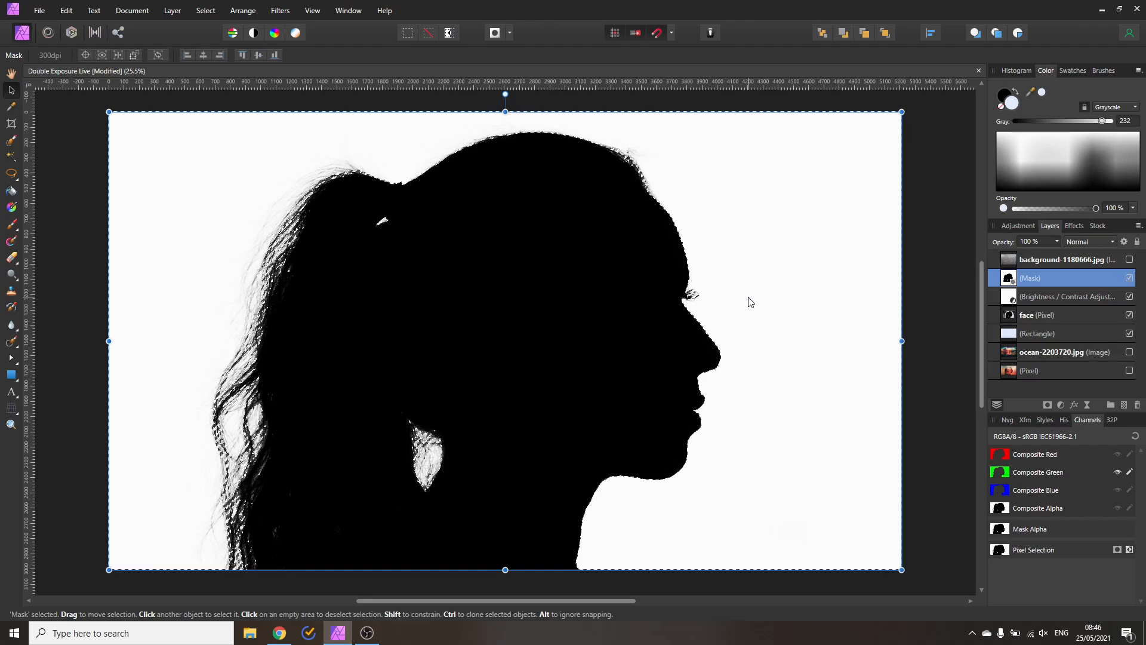
Clear the pixel selection and restore the display of all composite channels.
key(ctrl+d)
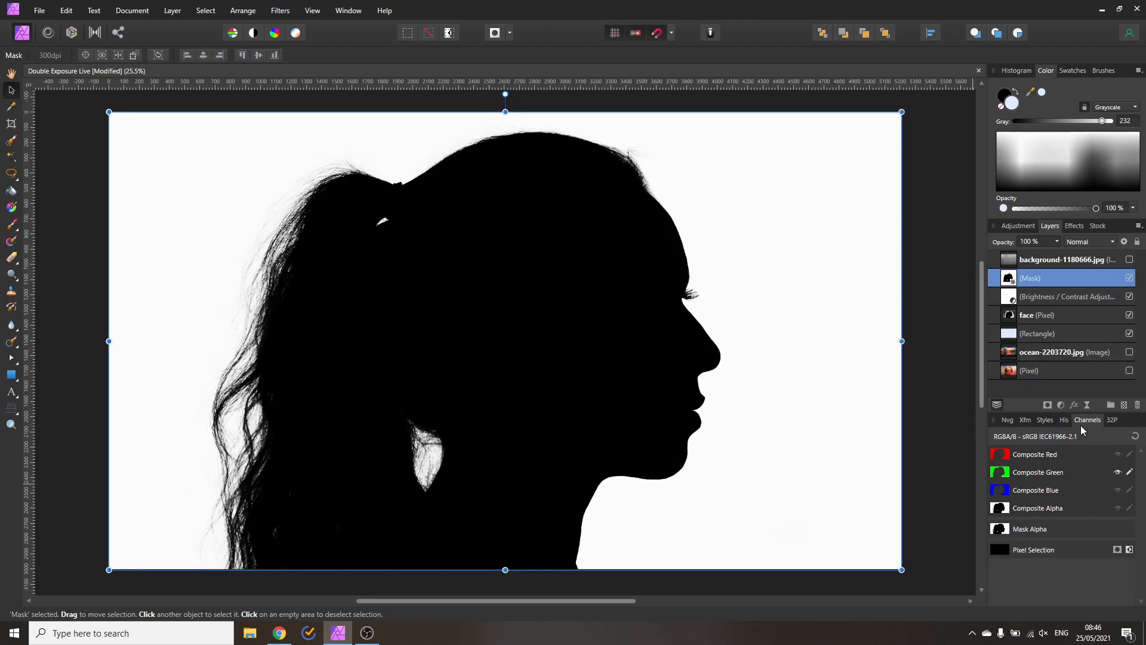
click(1136, 437)
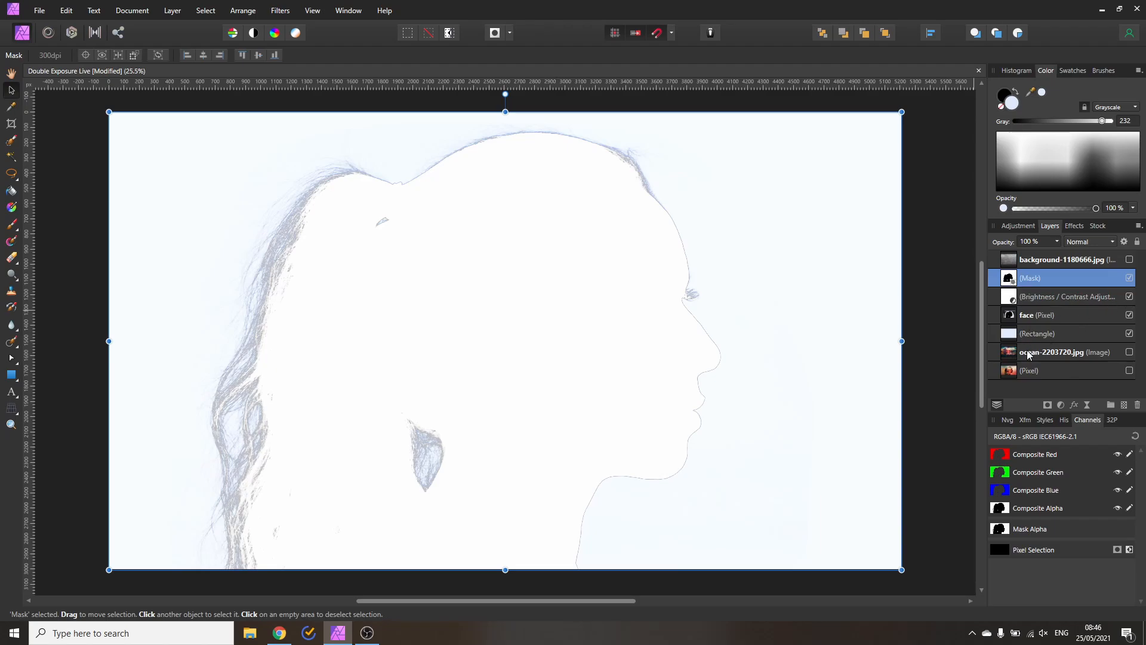
Hide the mask, Brightness / Contrast, face and rectangle layers, and show the ocean-2203720.jpg layer.
click(1130, 278)
click(1129, 296)
click(1130, 314)
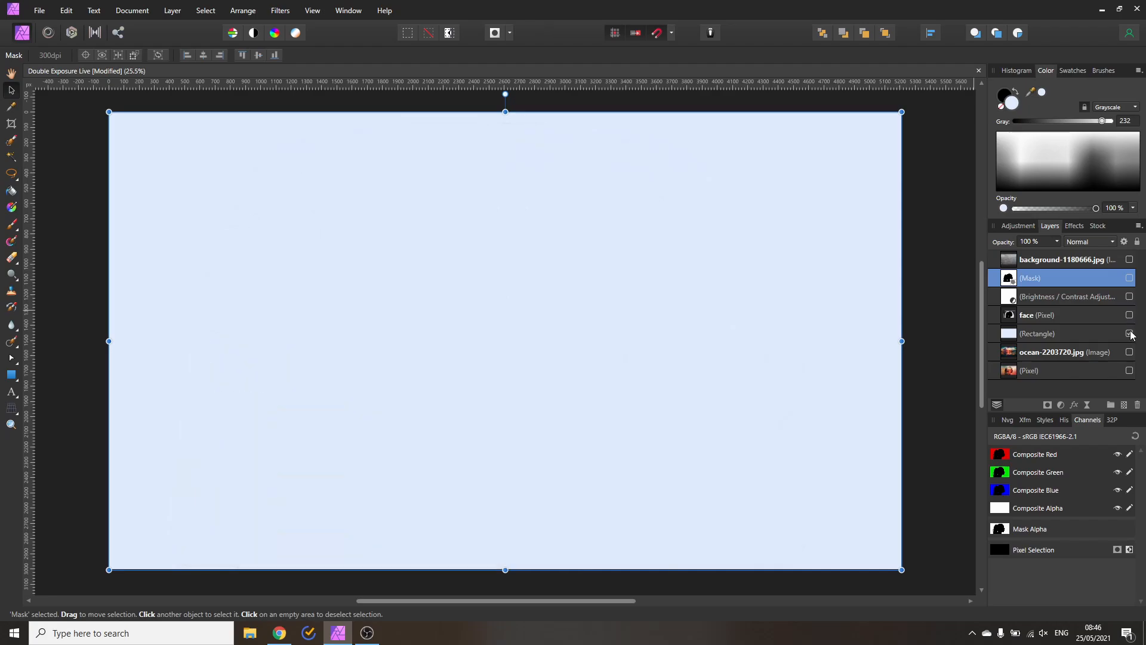
click(1129, 333)
click(1130, 352)
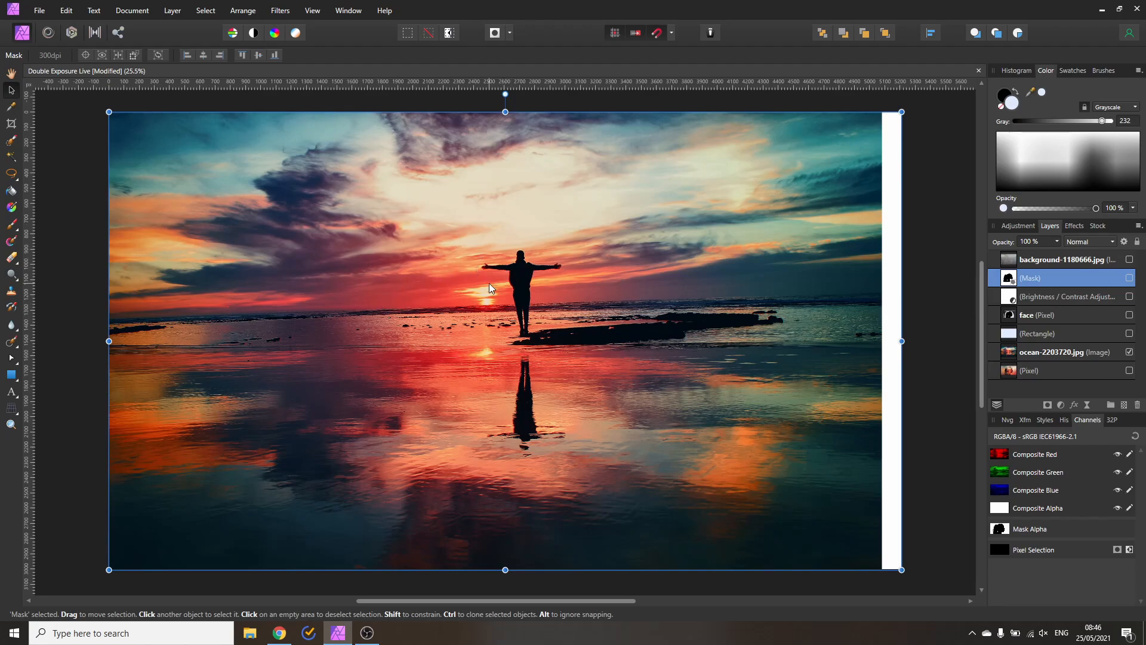
Duplicate the ocean-2203720.jpg image layer.
click(1011, 352)
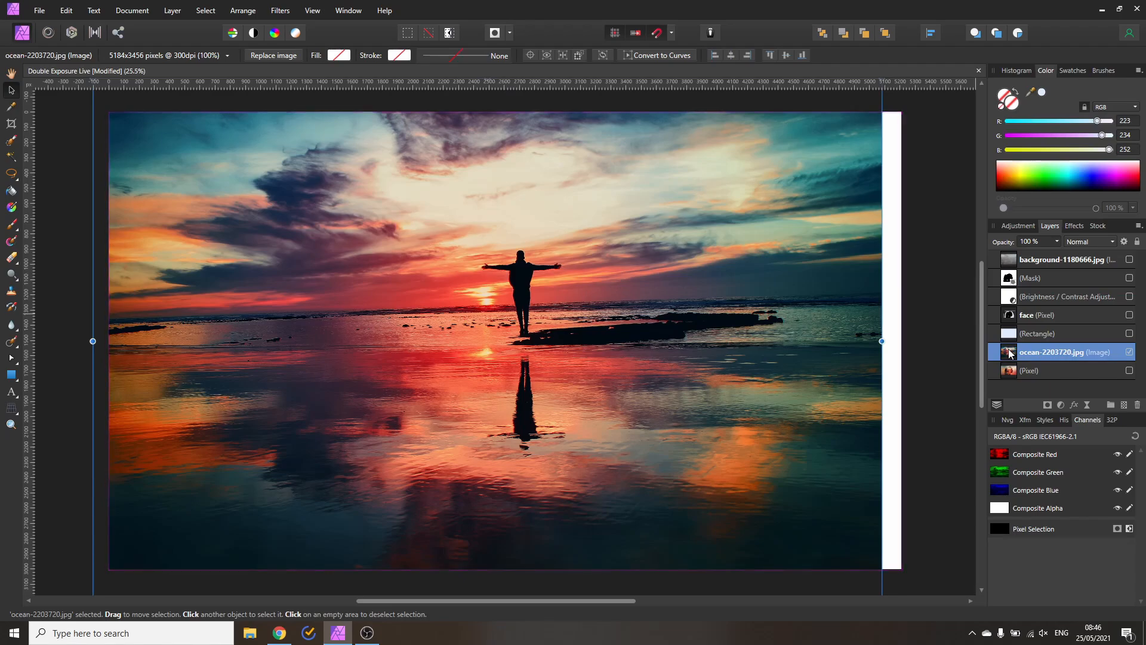
right_click(1010, 352)
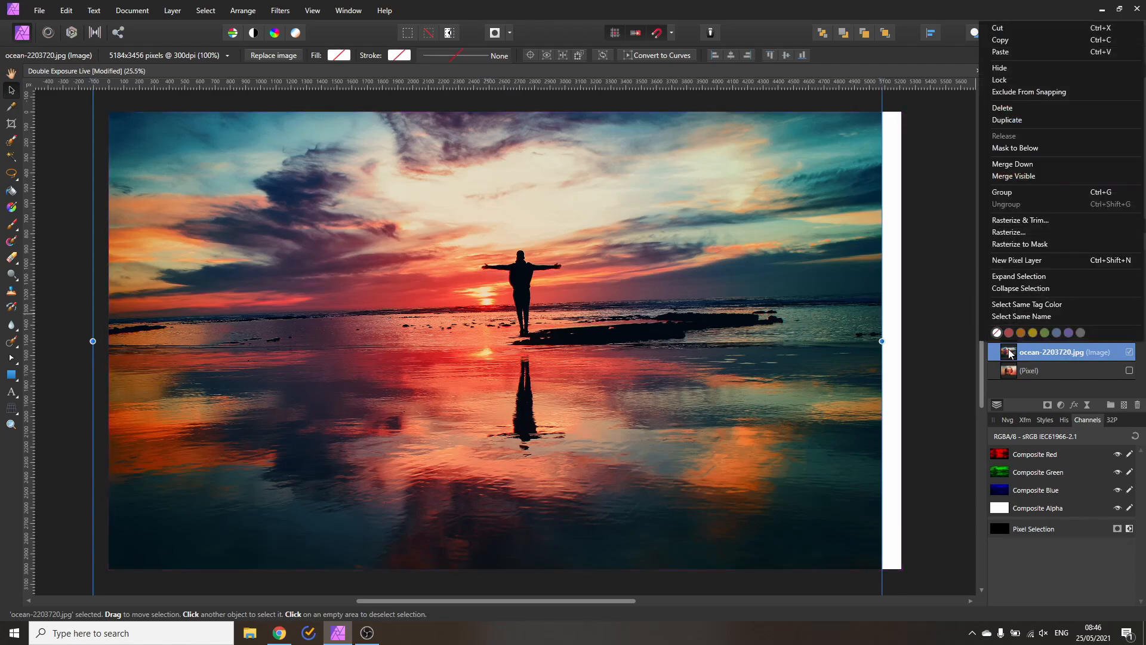
click(1012, 121)
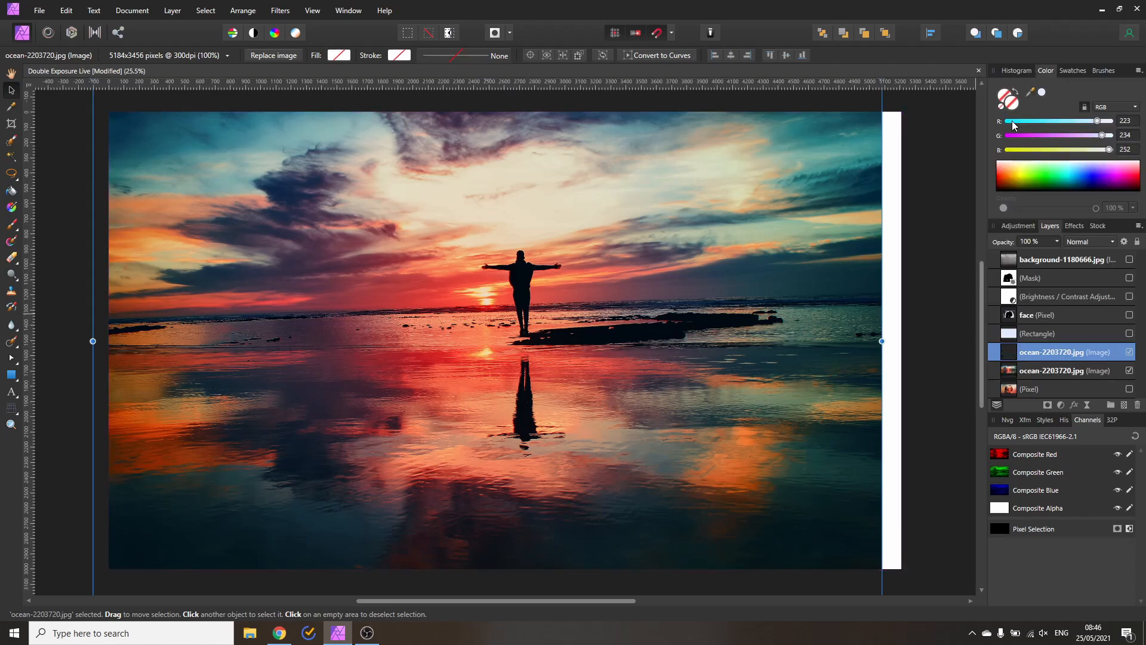
Show the silhouette mask, apply it to the upper ocean copy, and hide the lower ocean copy.
click(1130, 277)
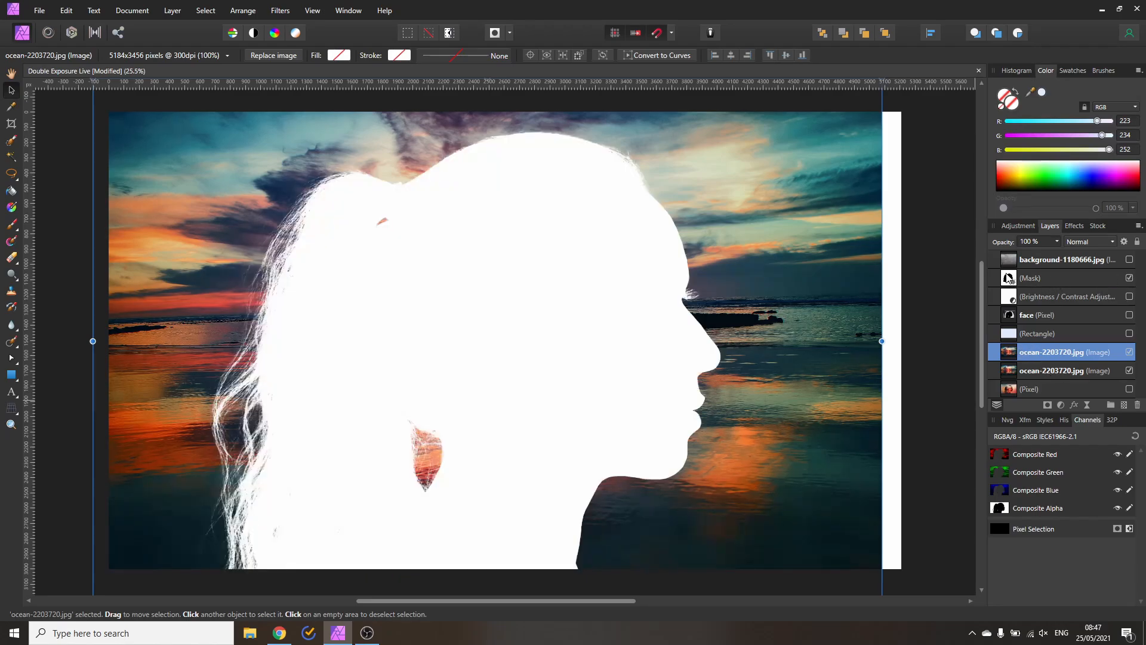
drag(1010, 278, 1019, 352)
click(1129, 352)
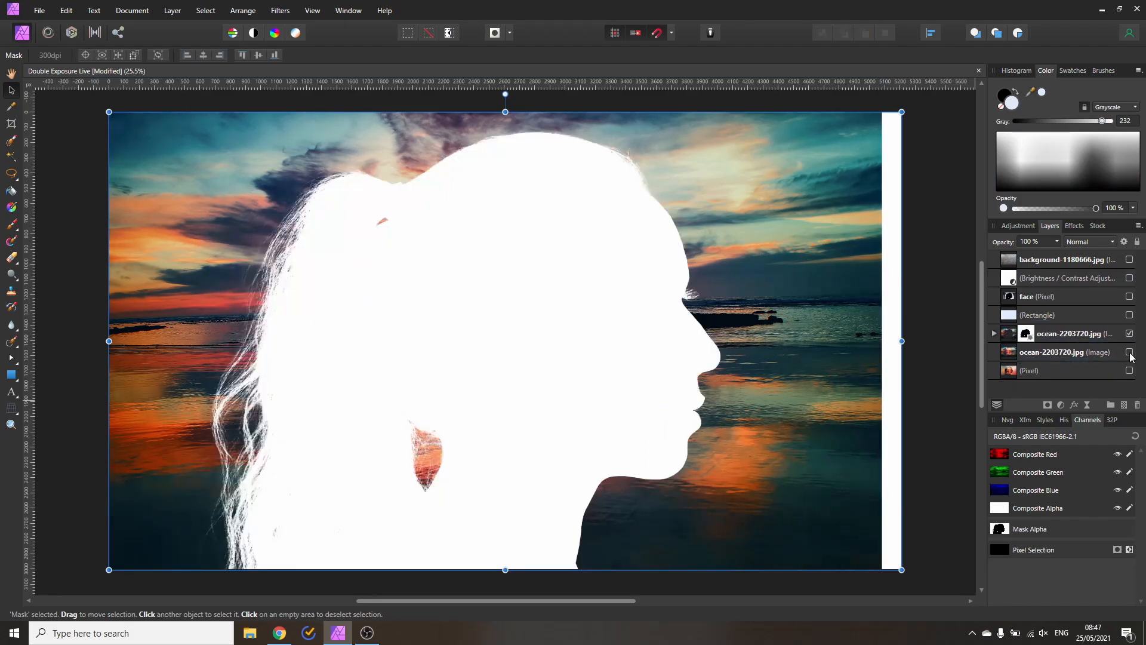
Invert the mask nested in the upper ocean layer so the photo fills the woman's silhouette.
click(1011, 354)
click(1005, 337)
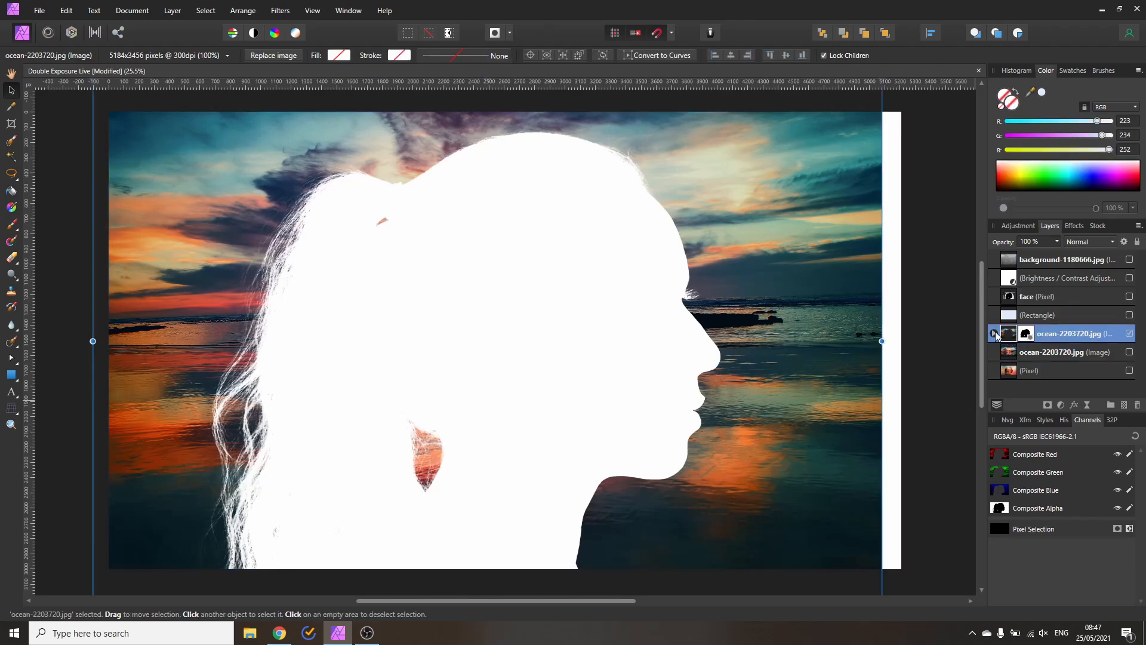
click(995, 333)
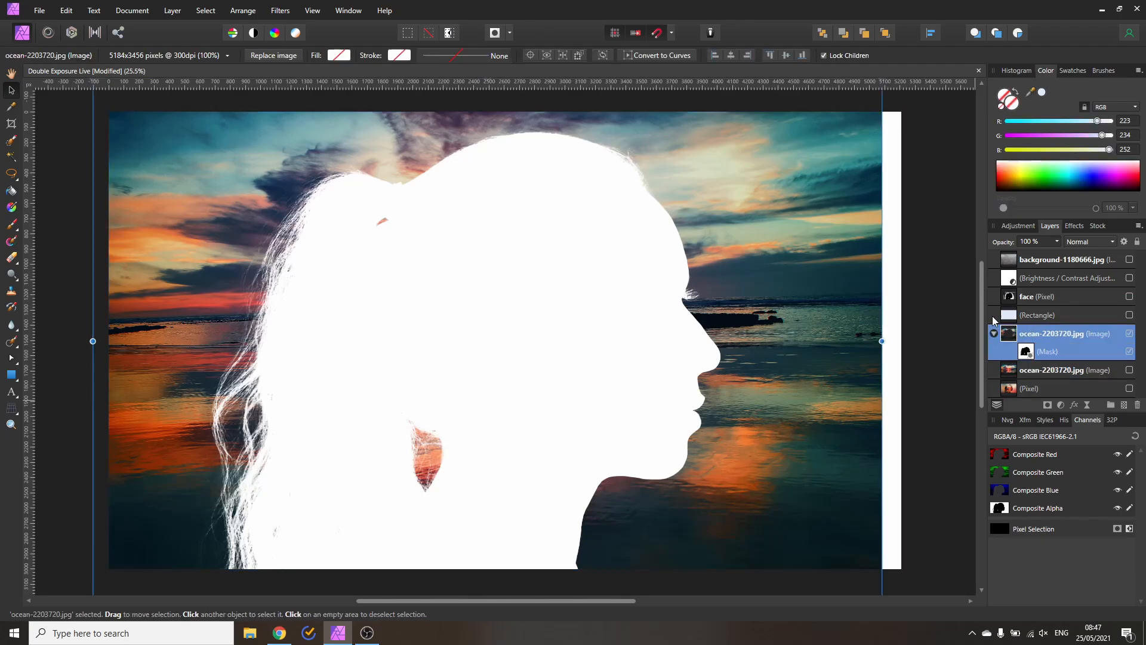
click(1024, 356)
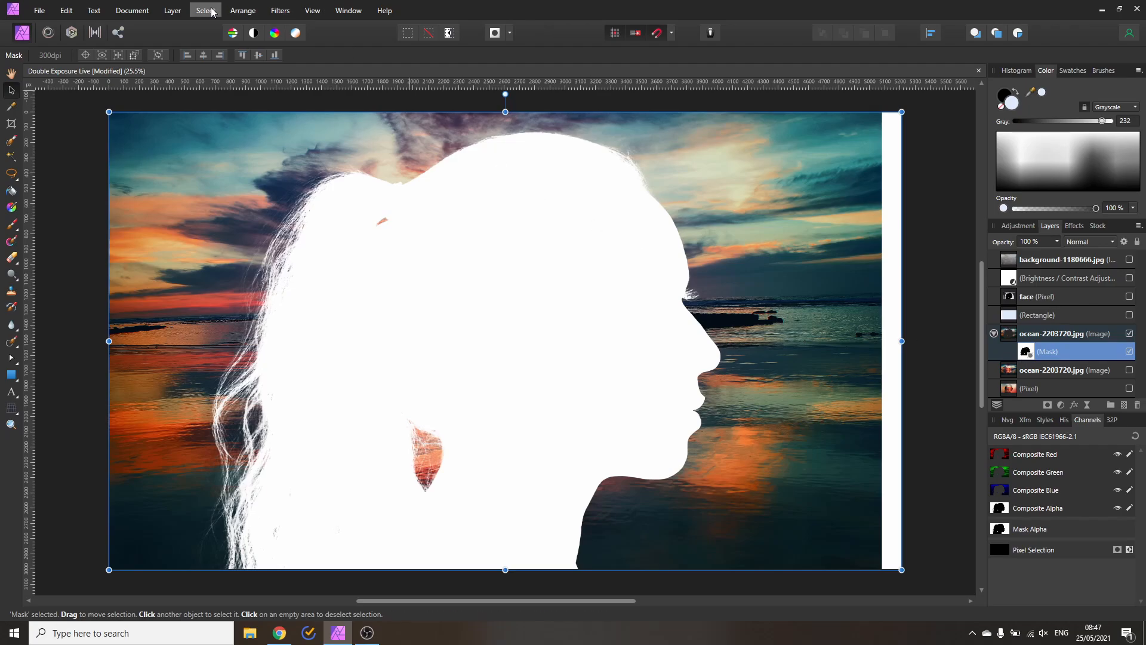
click(172, 10)
click(179, 34)
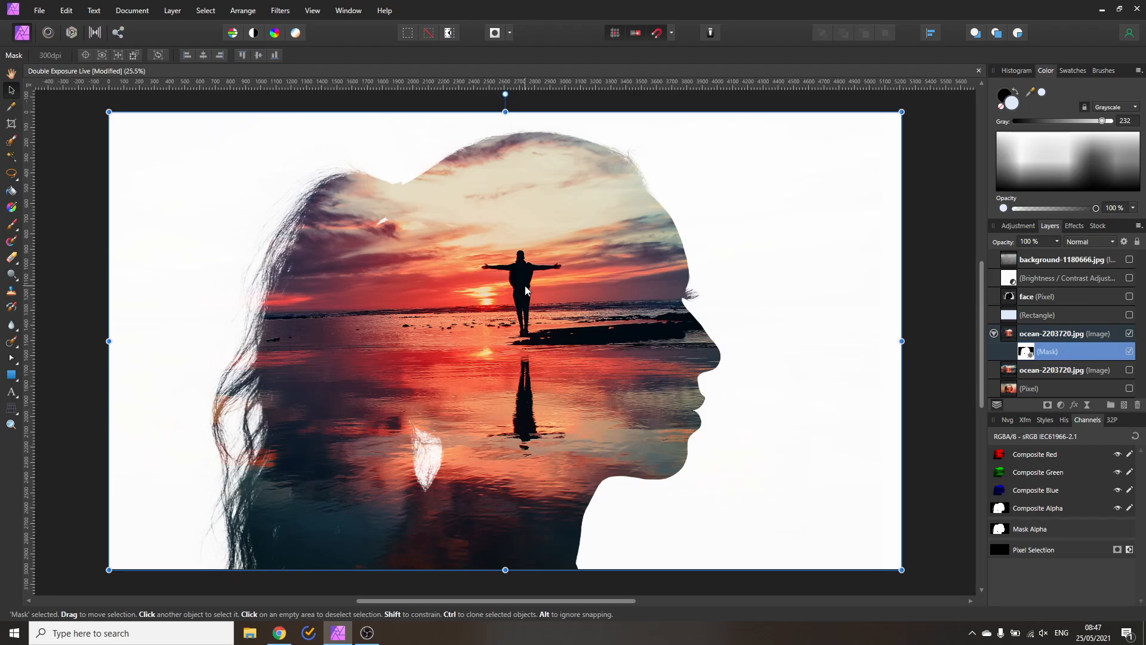
Reposition the ocean photo inside the fixed silhouette mask and enlarge it to about 112%, keeping the standing figure near the head's center.
click(1011, 337)
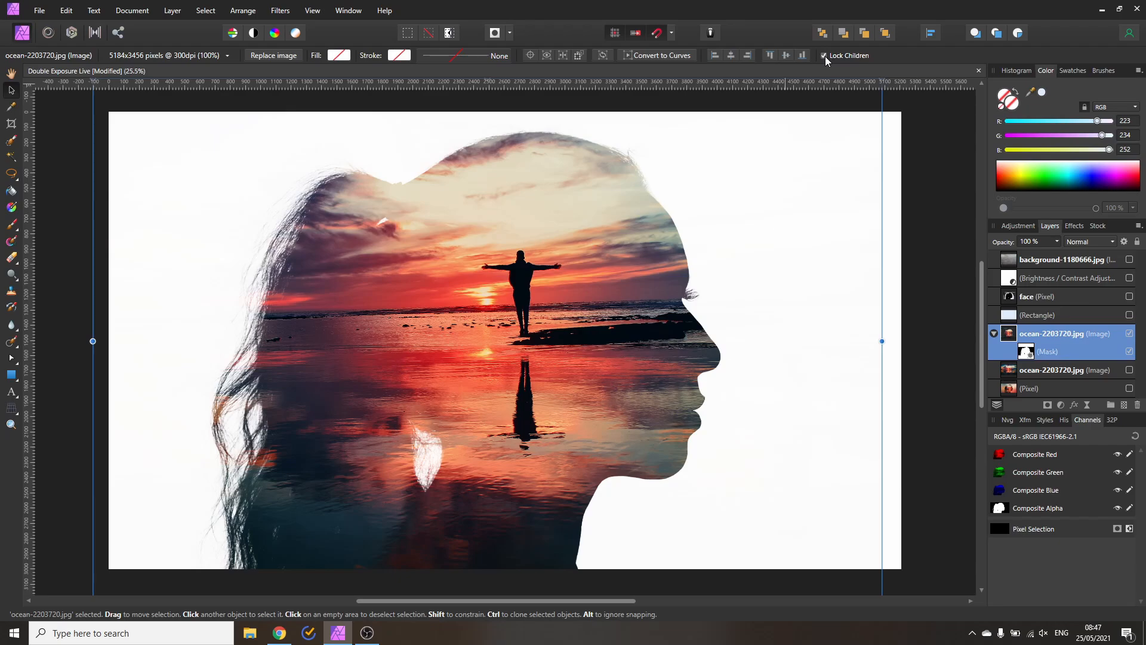
drag(582, 285, 571, 306)
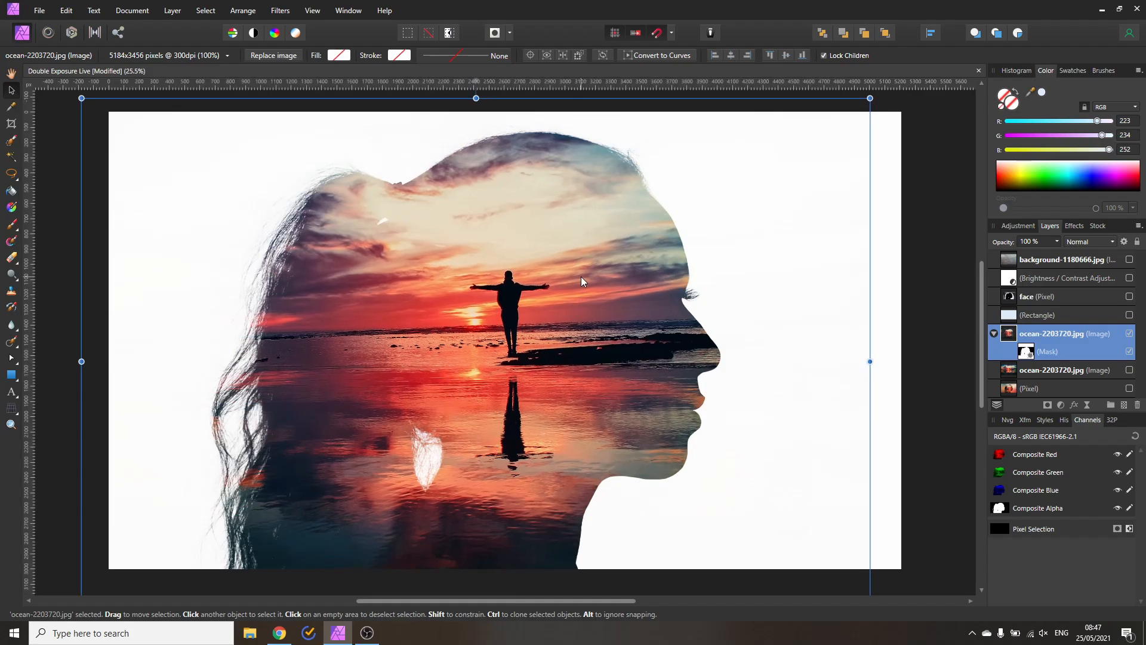
drag(616, 249, 596, 291)
drag(852, 140, 865, 120)
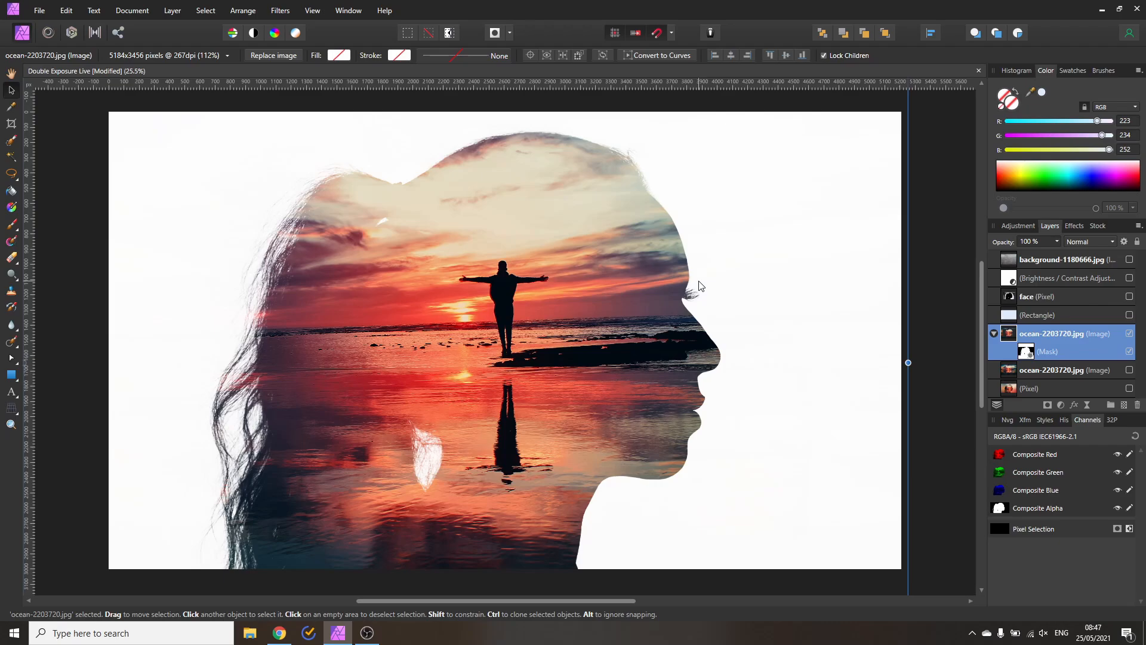
Show the lower ocean copy and apply a Gaussian Blur effect to it, trying a 500 px radius before setting 200 px.
click(1010, 371)
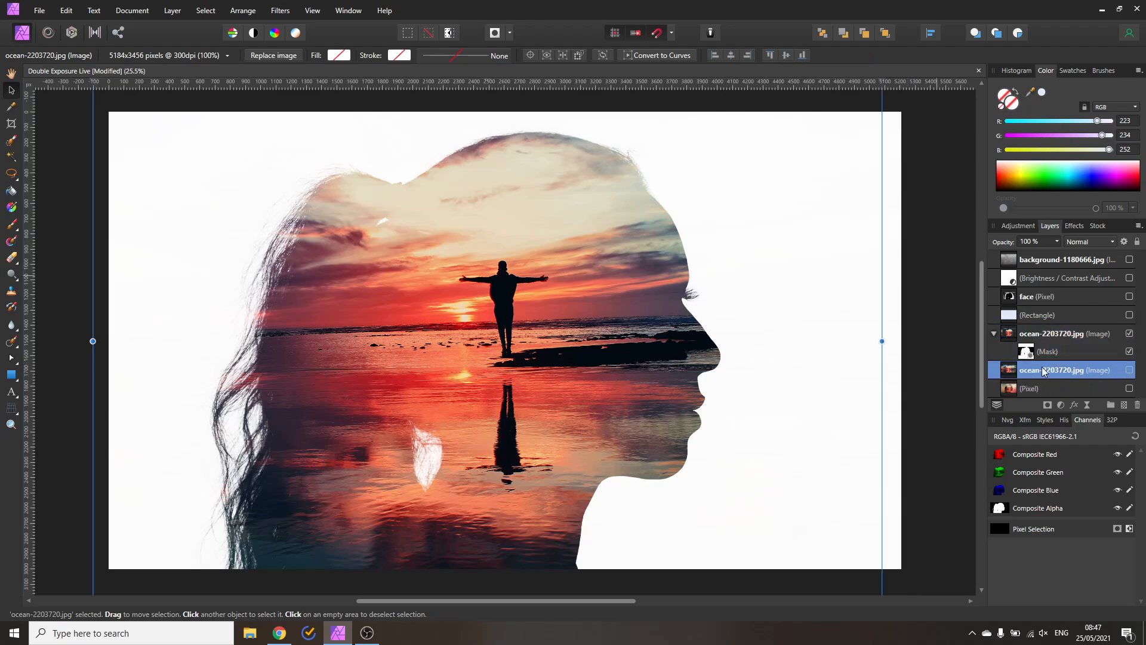
click(1129, 370)
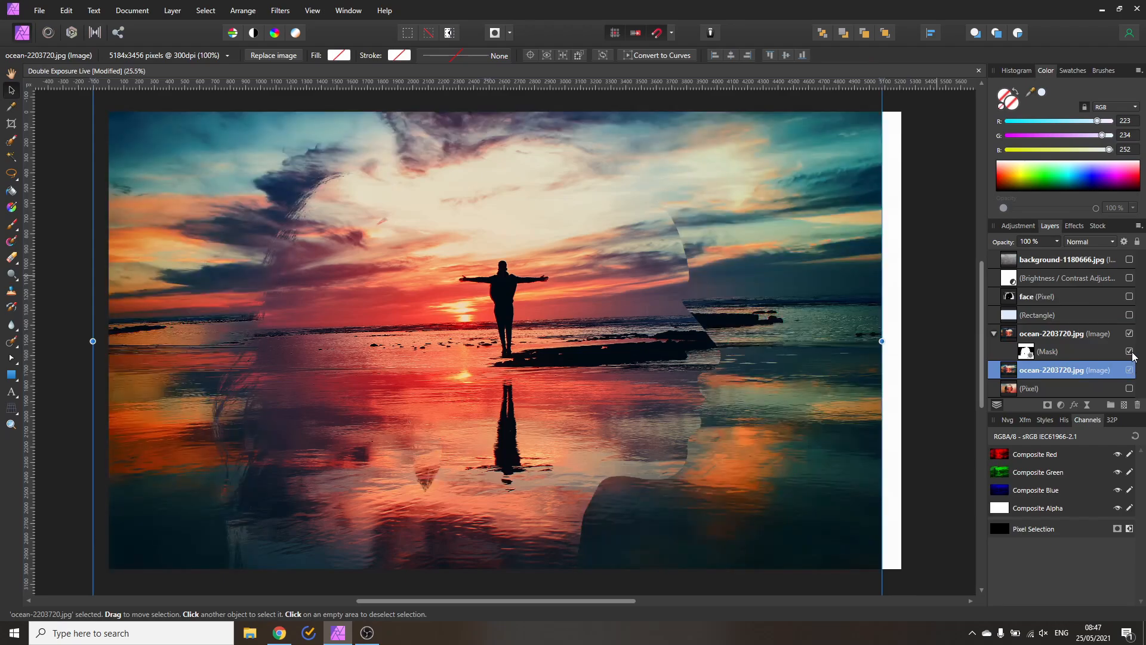
click(1074, 226)
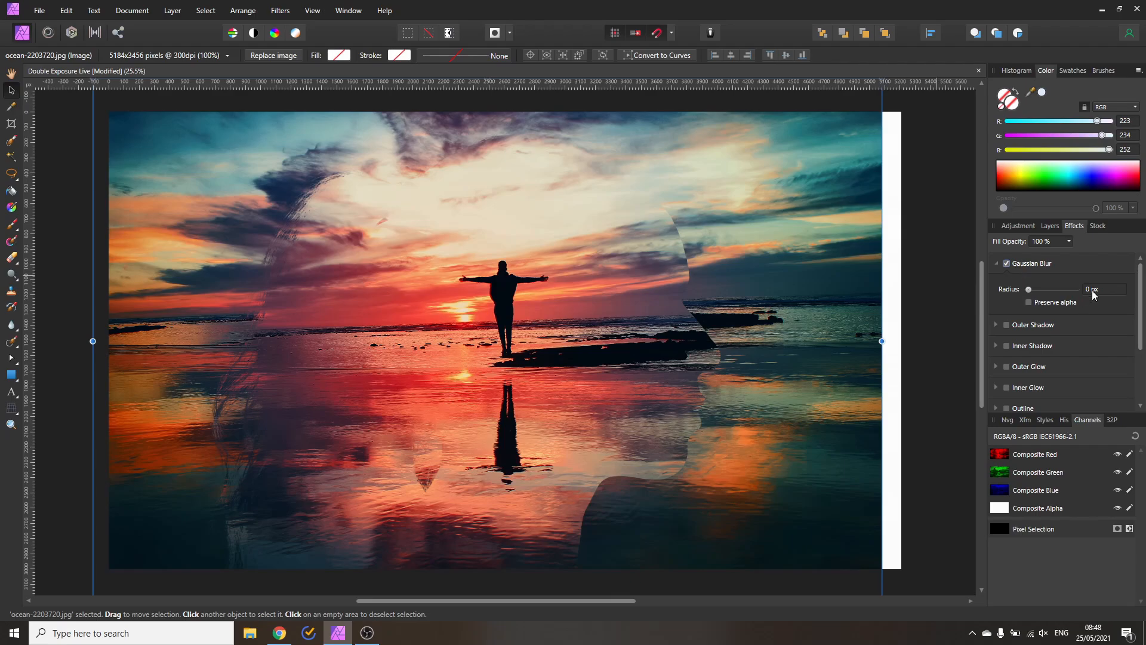
click(1099, 289)
text(500)
key(Return)
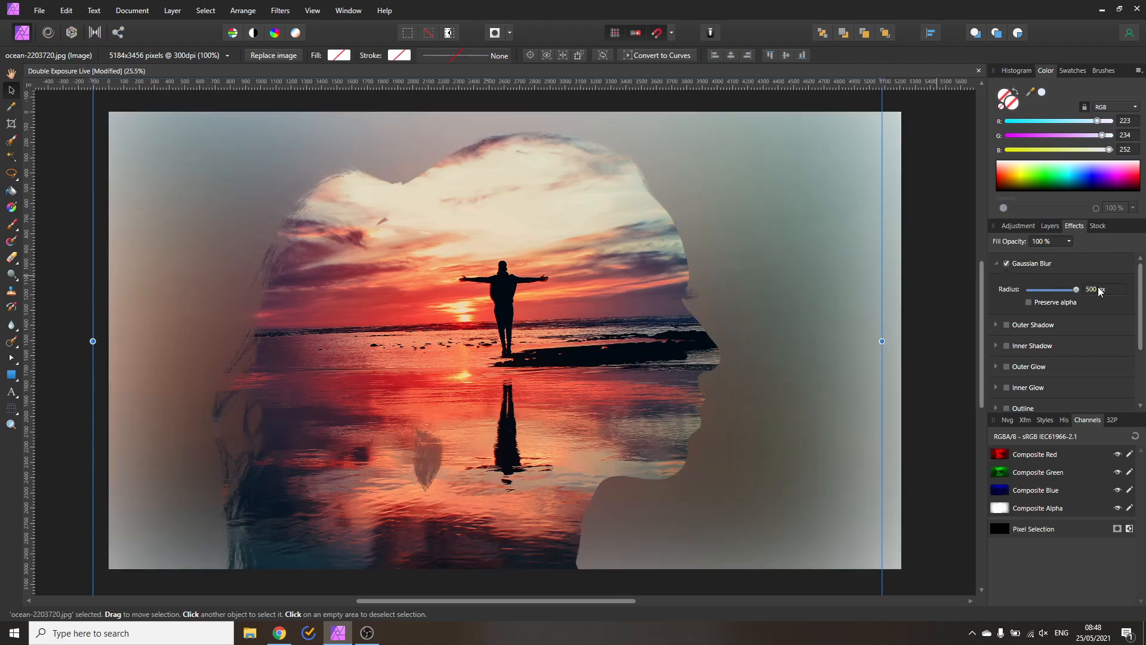
click(1100, 289)
text(200)
key(Return)
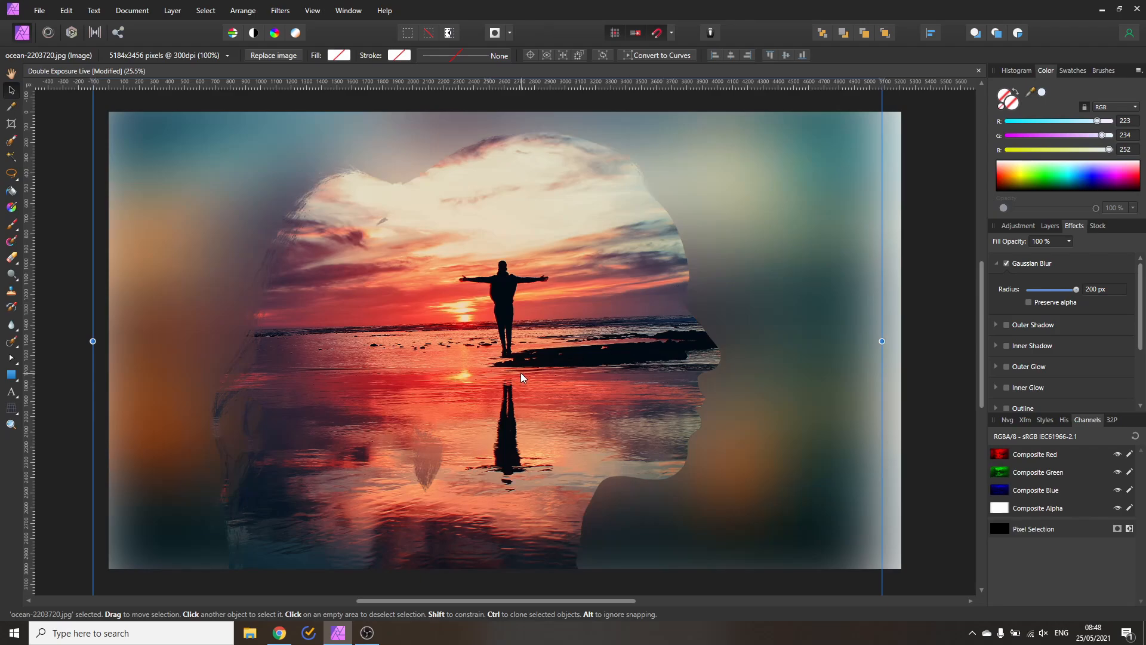
Enlarge the blurred ocean image to about 313% and position it so its warm red and cream tones cover the whole canvas.
scroll(521, 375, down, 4)
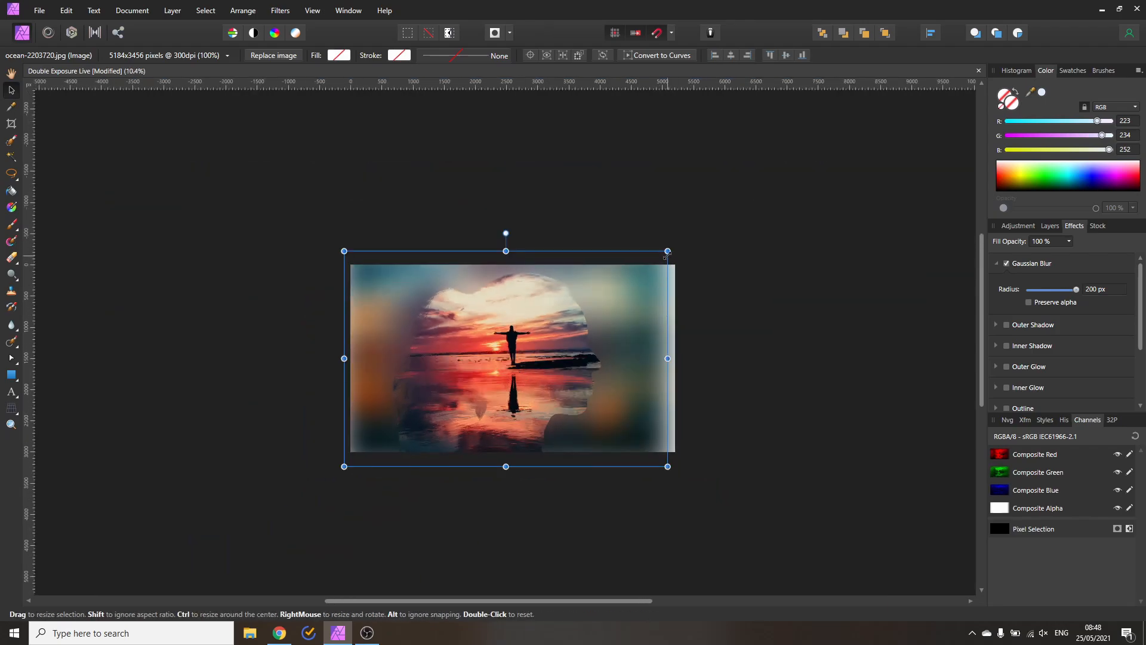
drag(667, 251, 736, 313)
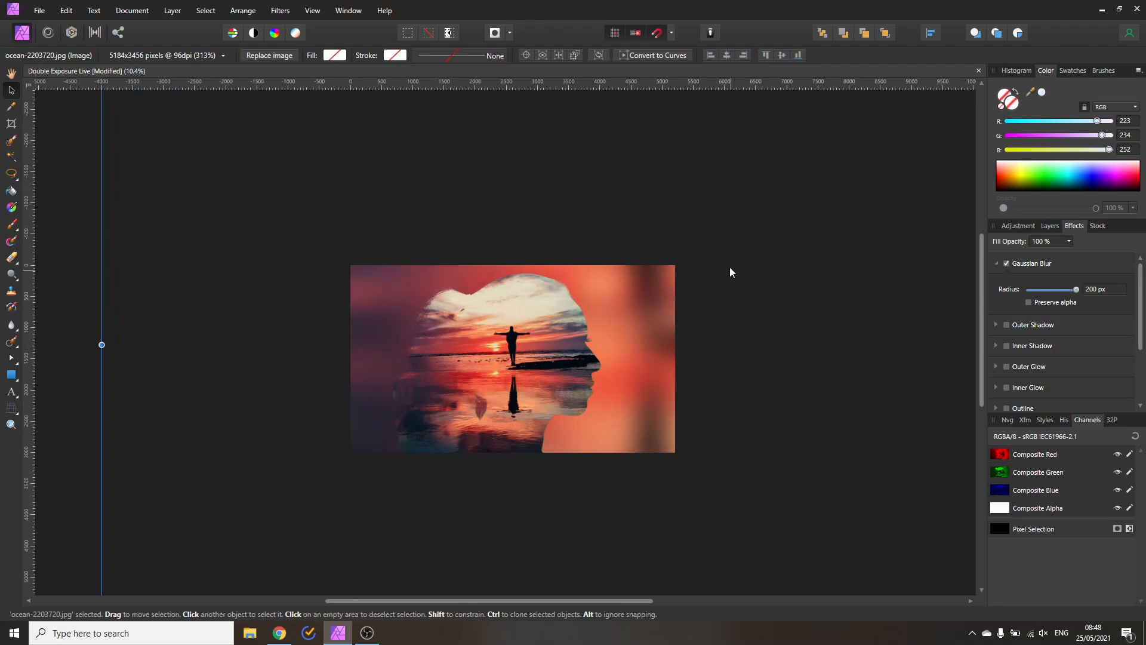
drag(376, 187, 627, 197)
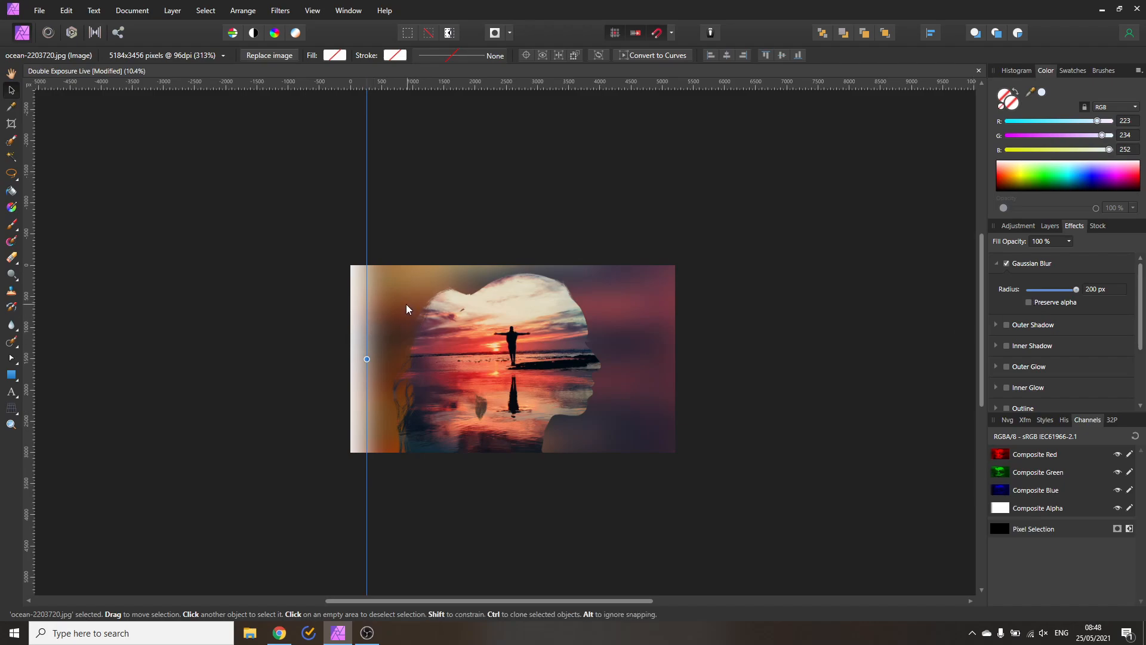
click(1029, 303)
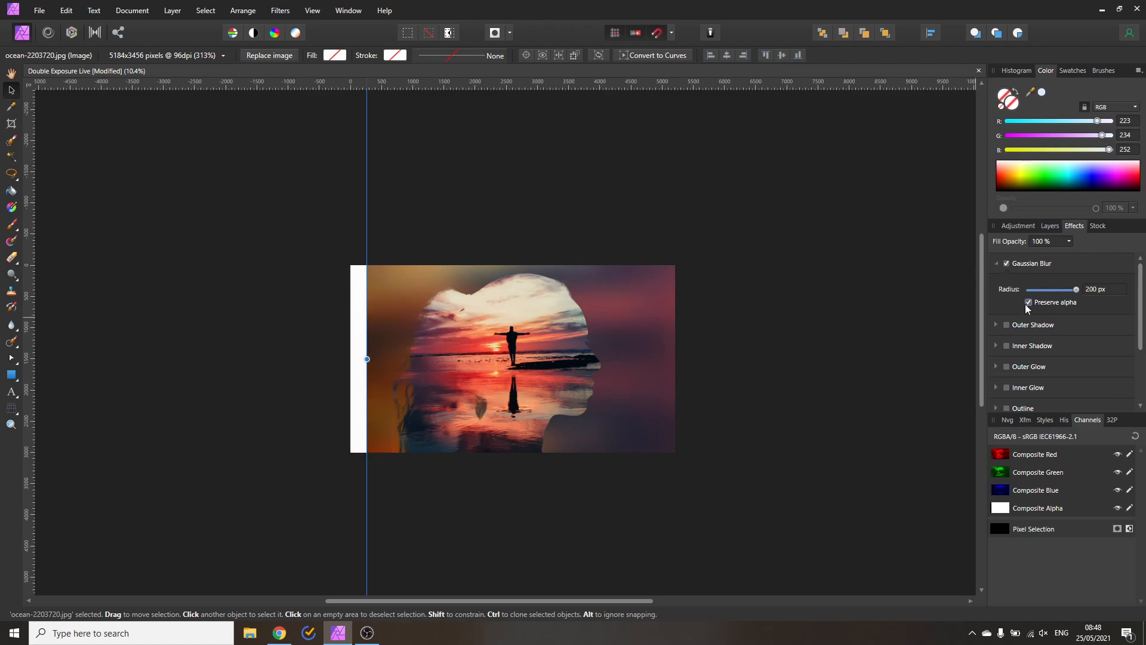
click(1029, 303)
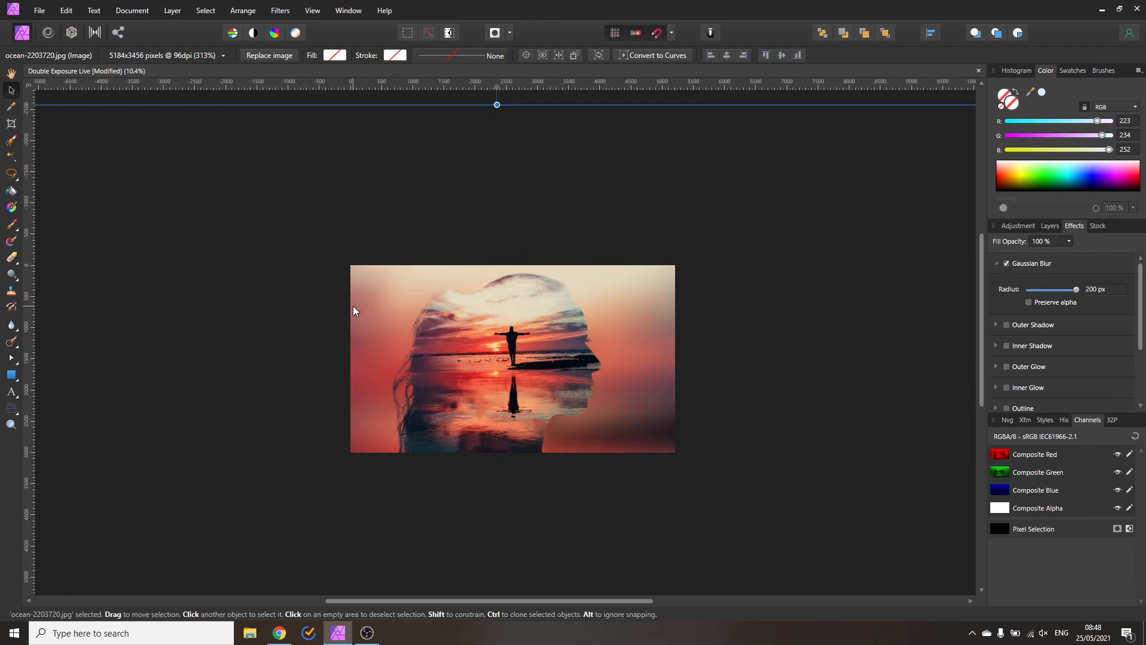
key(ctrl+0)
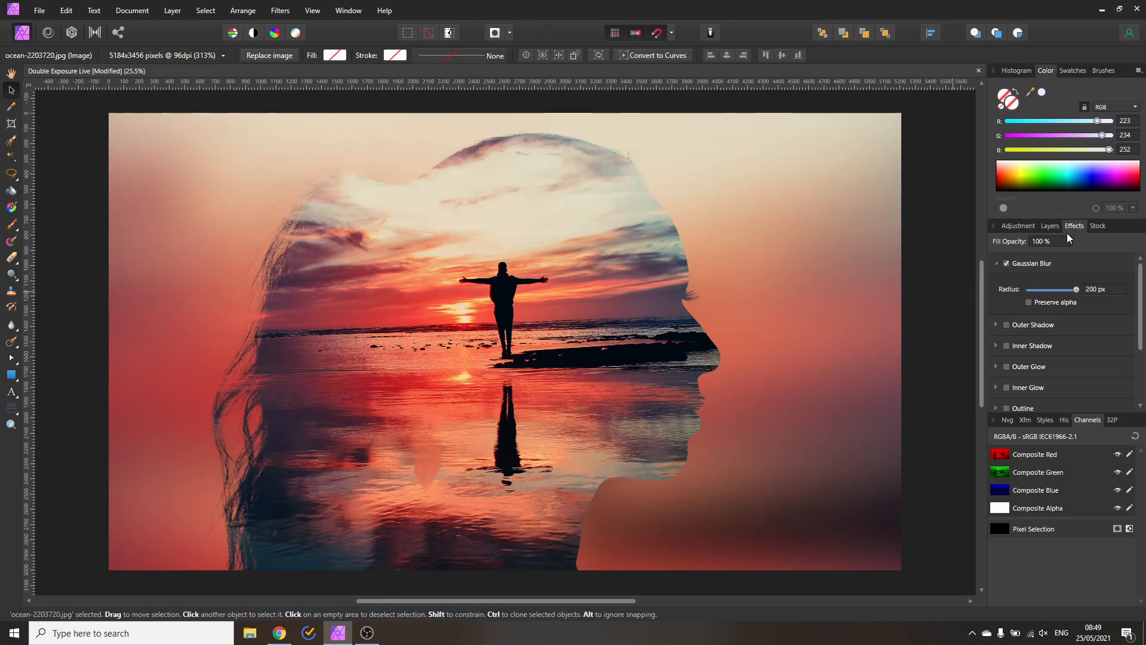
Rename the masked ocean layer as head.
click(1051, 227)
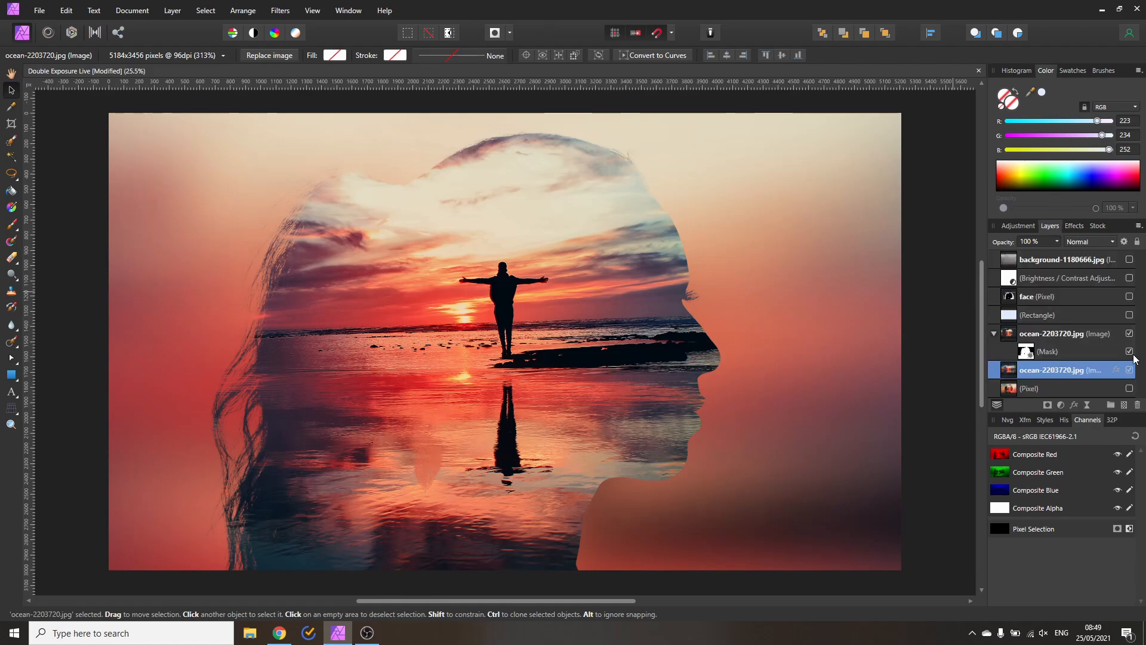
click(1002, 338)
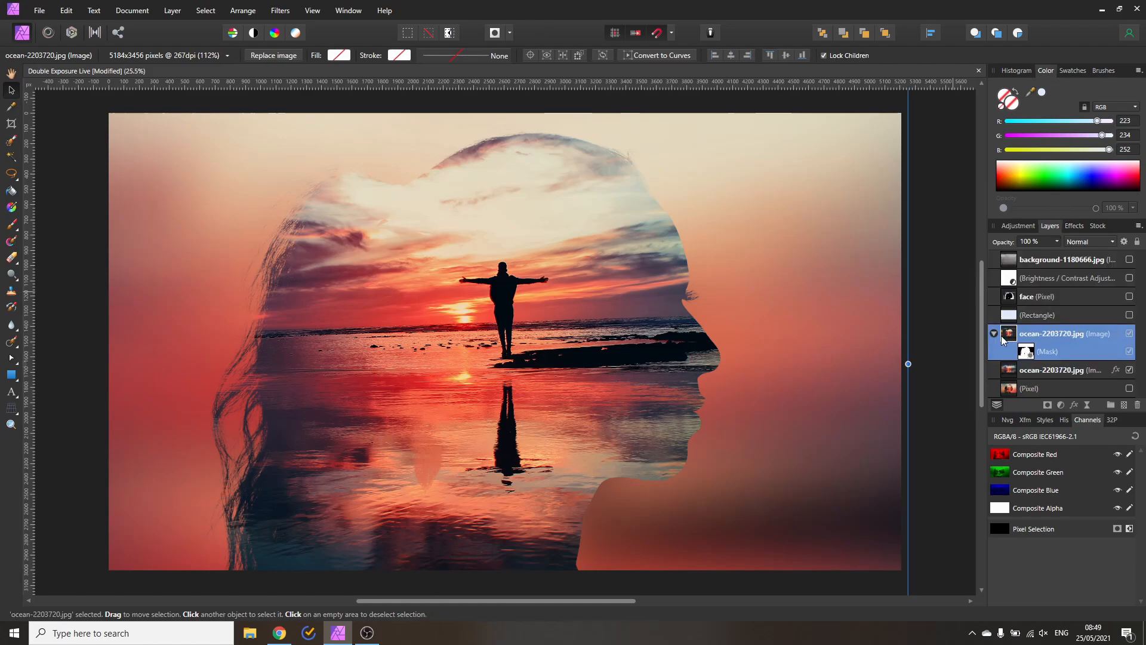
double_click(1040, 336)
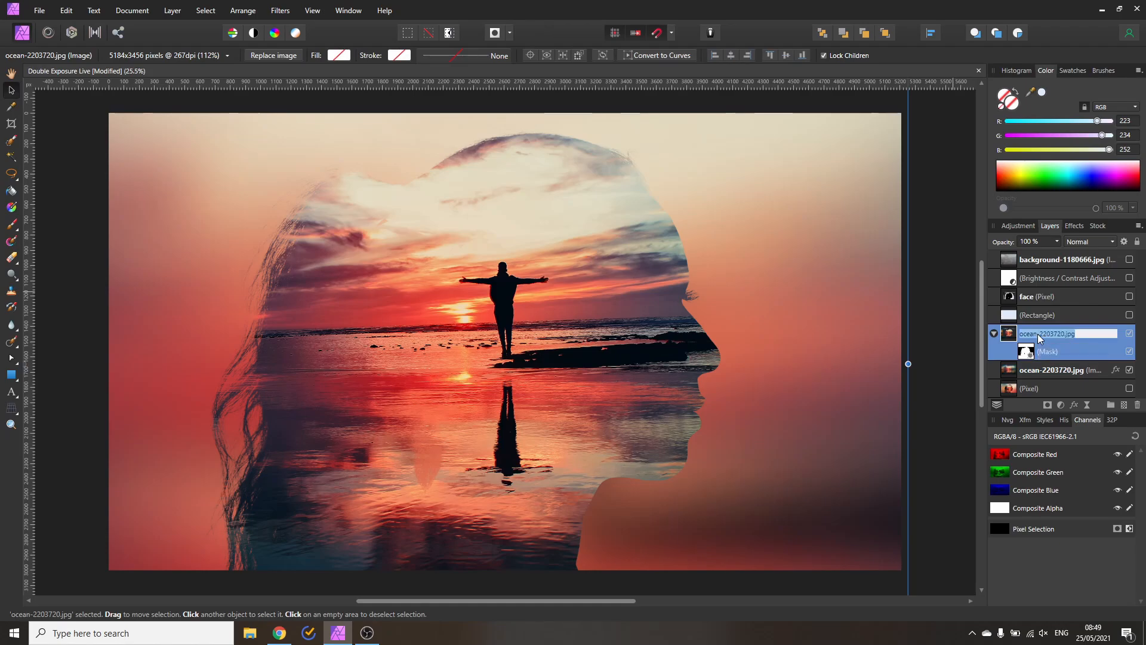
text(head)
key(Return)
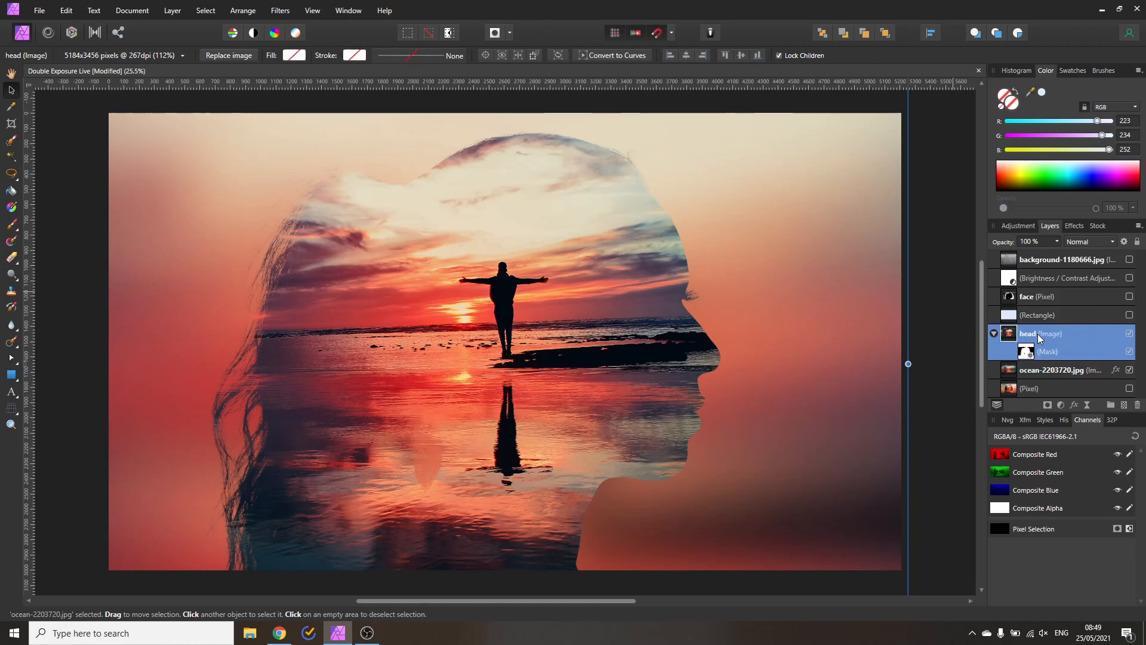
Add a new pixel layer, nest it inside the head layer, and name it DG.
click(1125, 408)
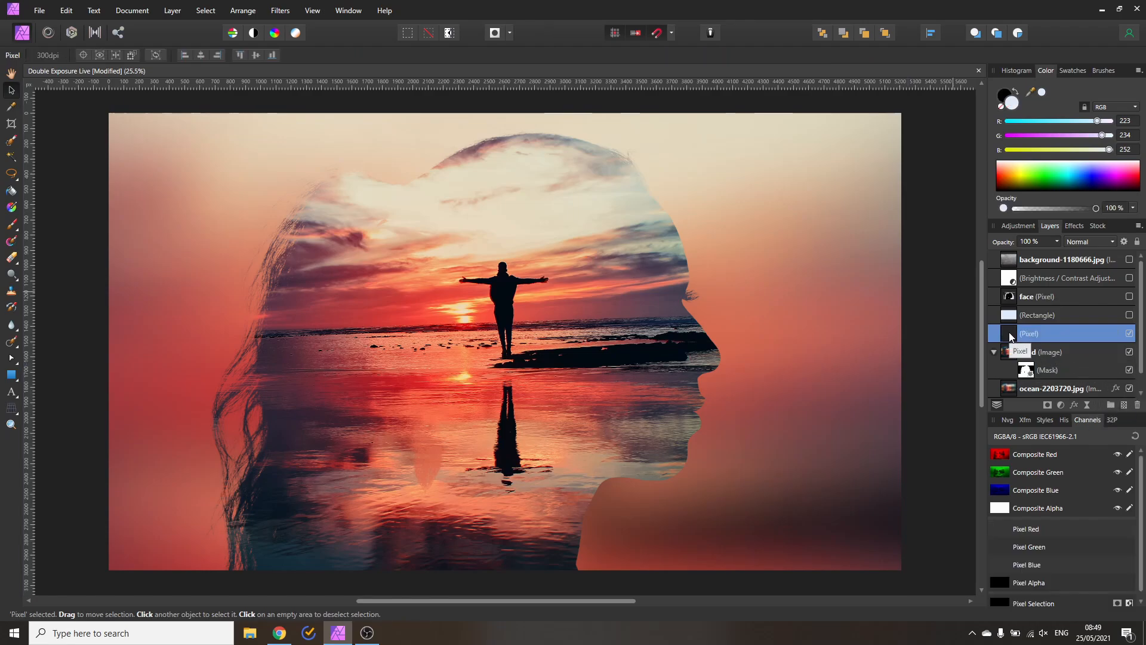
mouse_move(1010, 338)
mouse_down()
mouse_move(1009, 361)
mouse_move(1008, 345)
mouse_up()
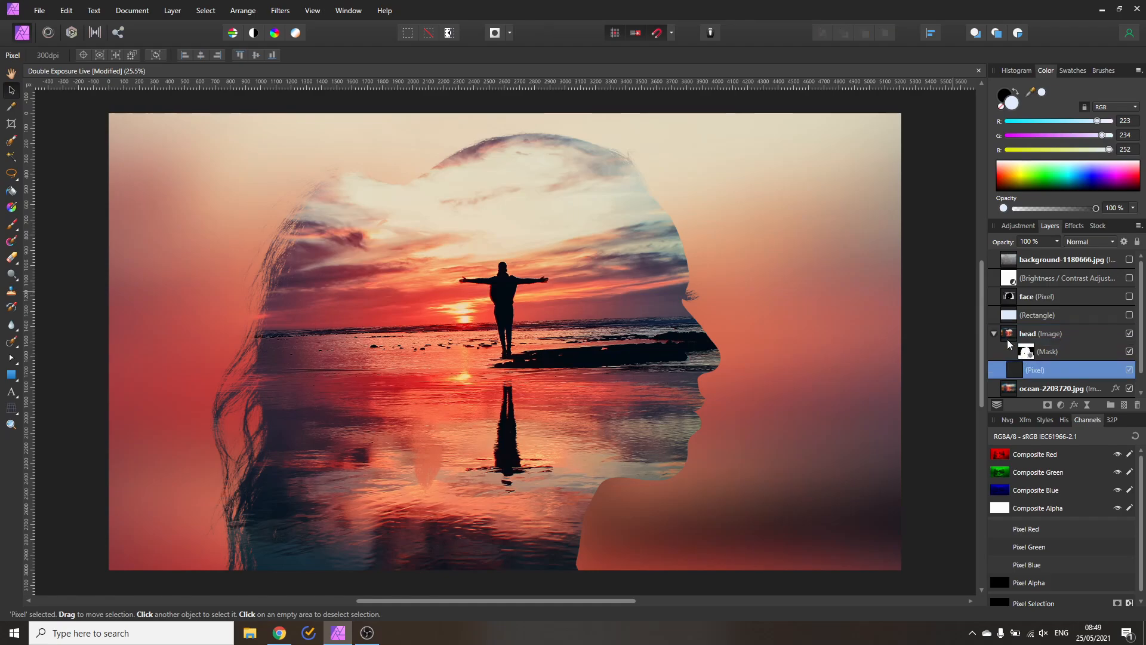
double_click(1036, 371)
text(DG)
key(Return)
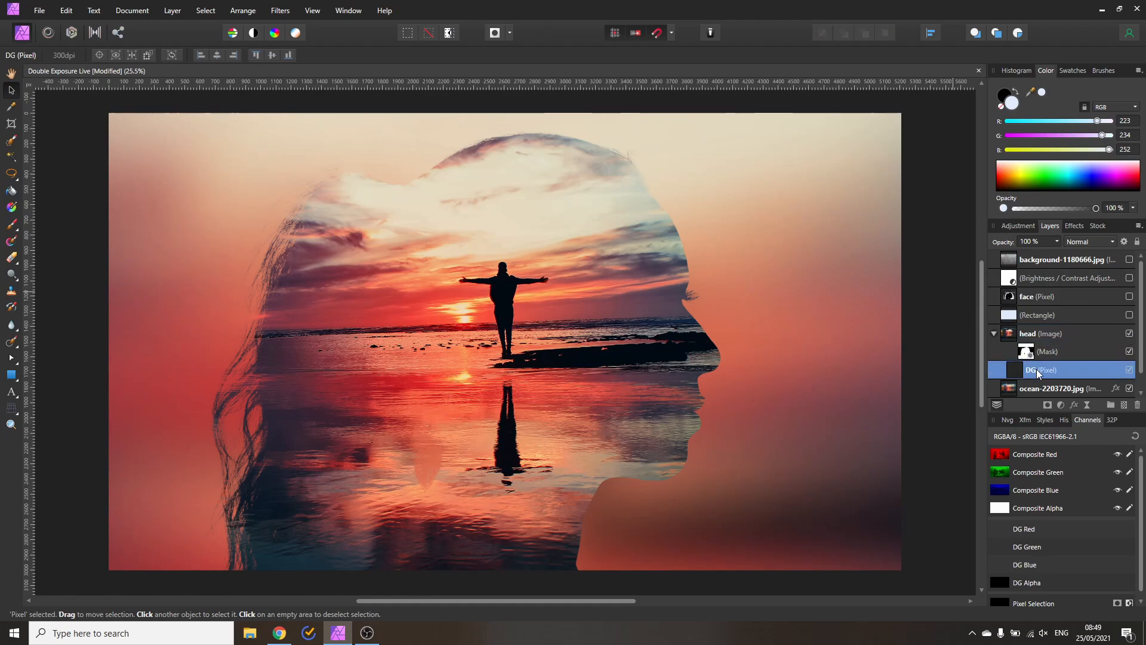
Set the DG layer's blend mode to Soft Light and activate the Paint Brush tool.
click(1078, 242)
click(1080, 429)
click(12, 224)
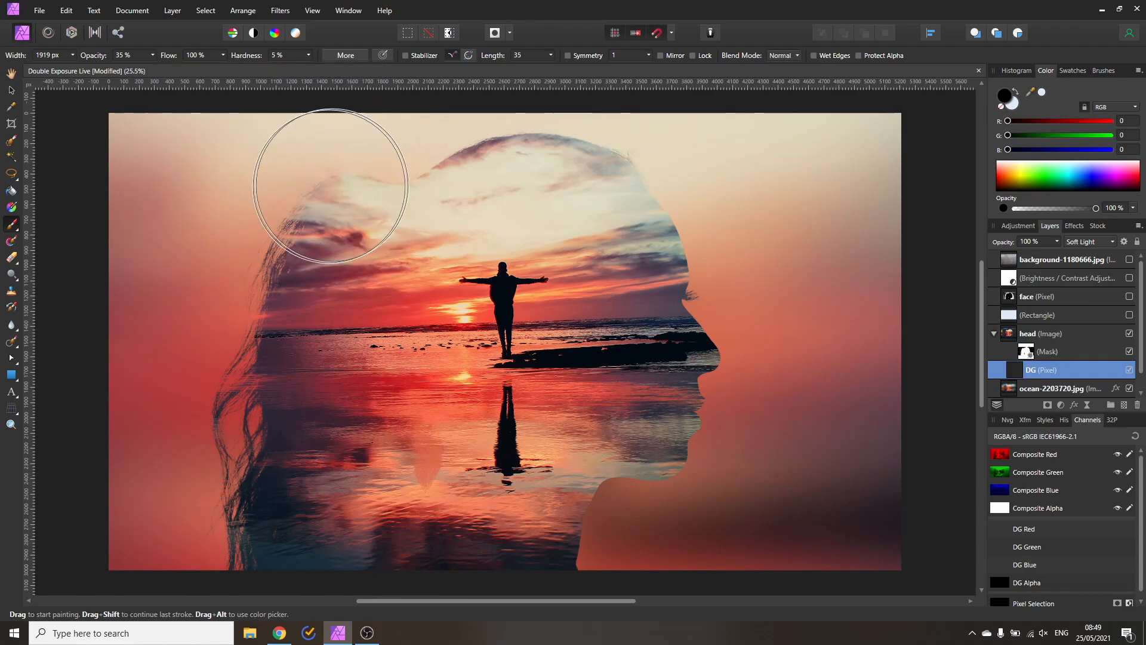
Paint soft black at 35% opacity on the DG layer over the hair, jaw, neck and lower water areas of the head.
mouse_move(331, 186)
mouse_down()
mouse_move(407, 176)
mouse_move(338, 164)
mouse_up()
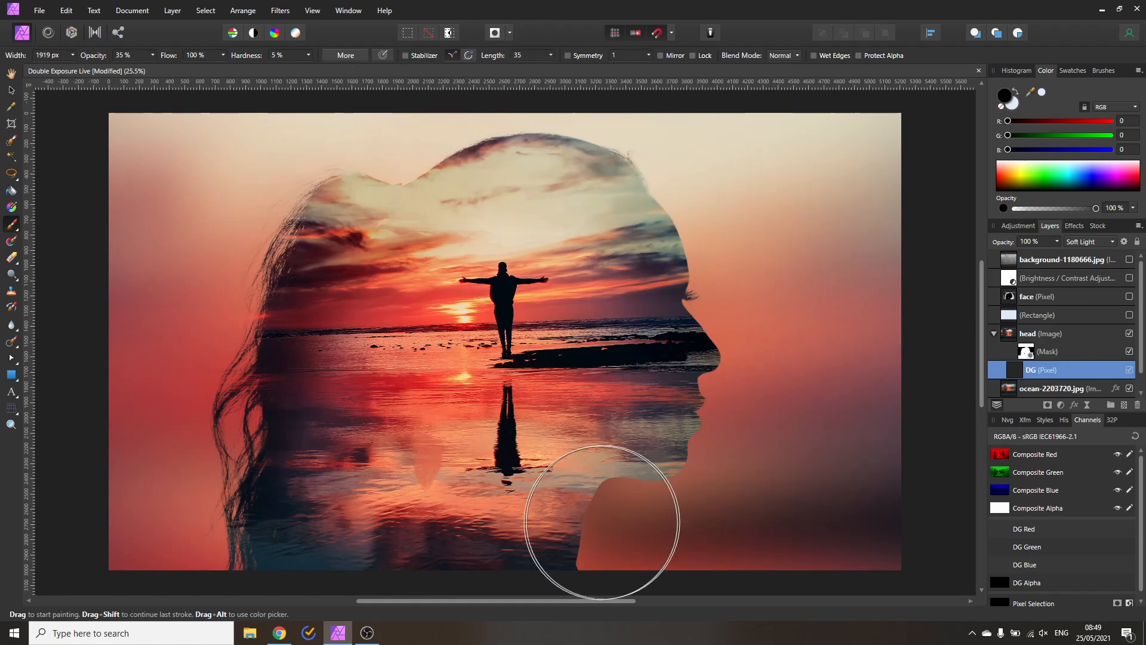
mouse_move(710, 474)
mouse_down()
mouse_move(559, 600)
mouse_move(658, 504)
mouse_up()
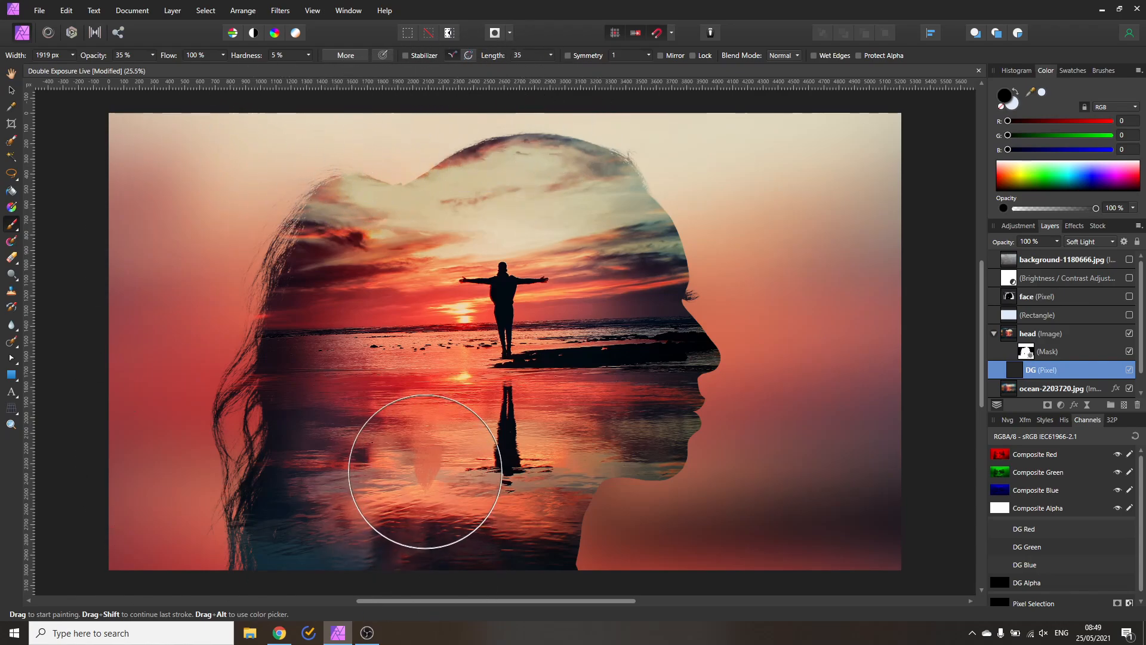
click(425, 463)
click(424, 461)
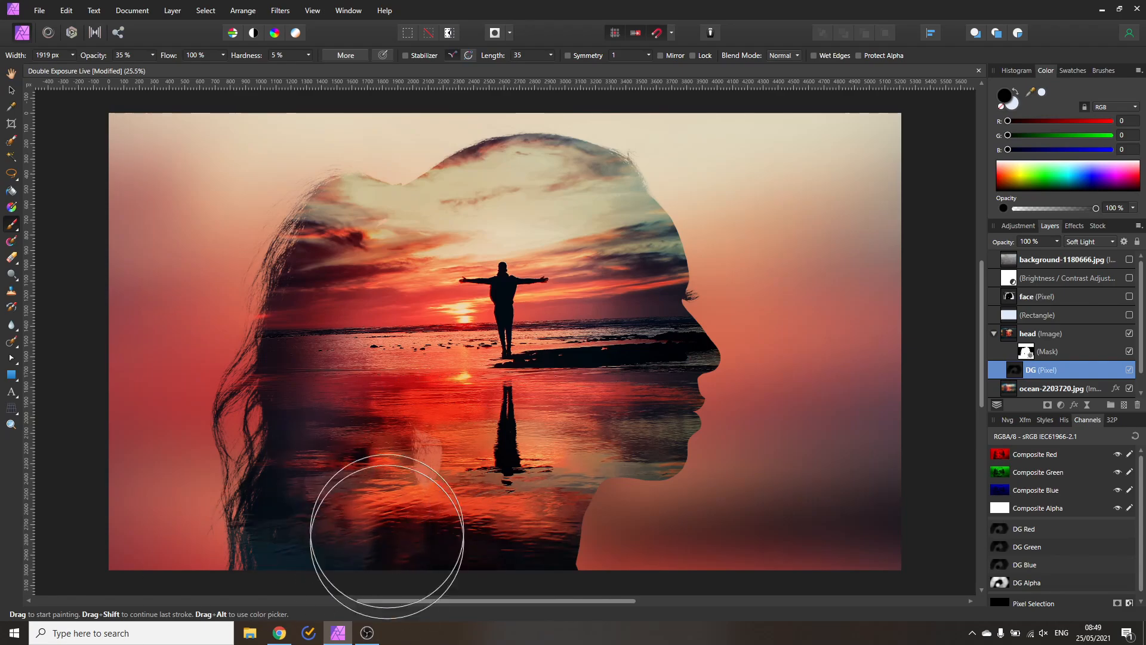
click(11, 90)
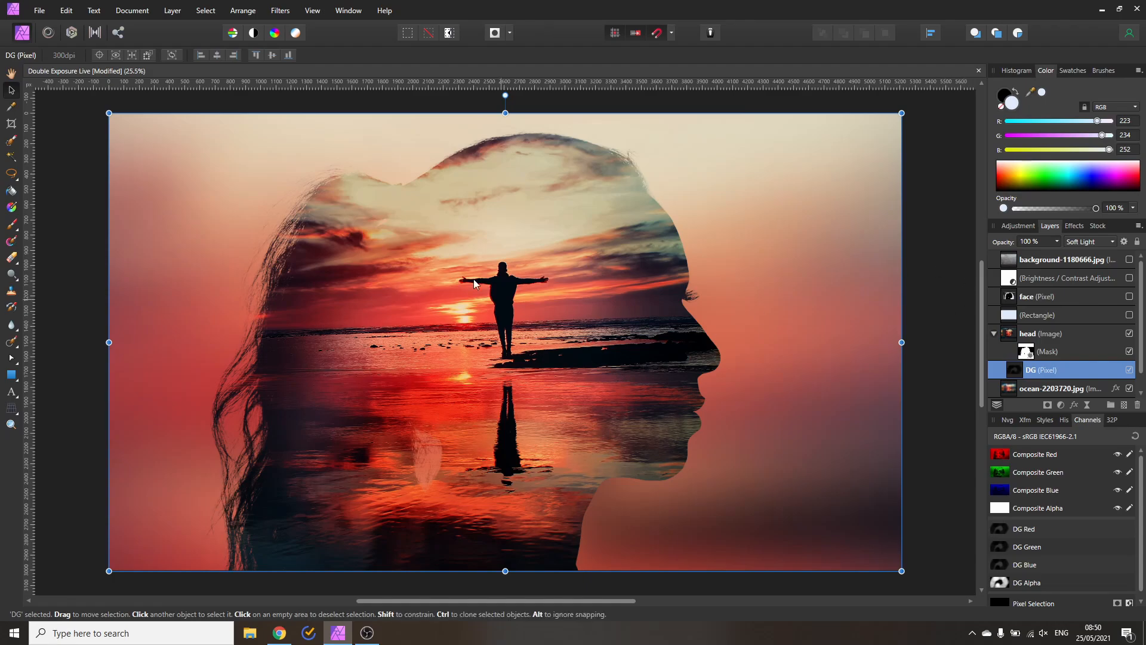
click(56, 287)
scroll(205, 371, up, 2)
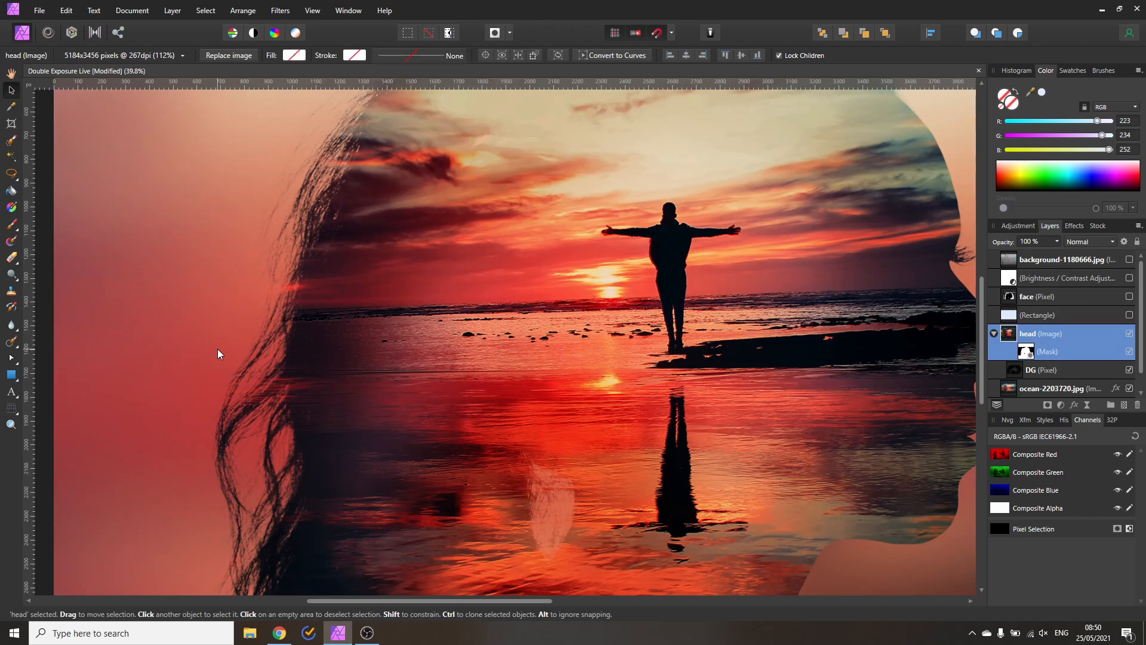
scroll(216, 328, down, 2)
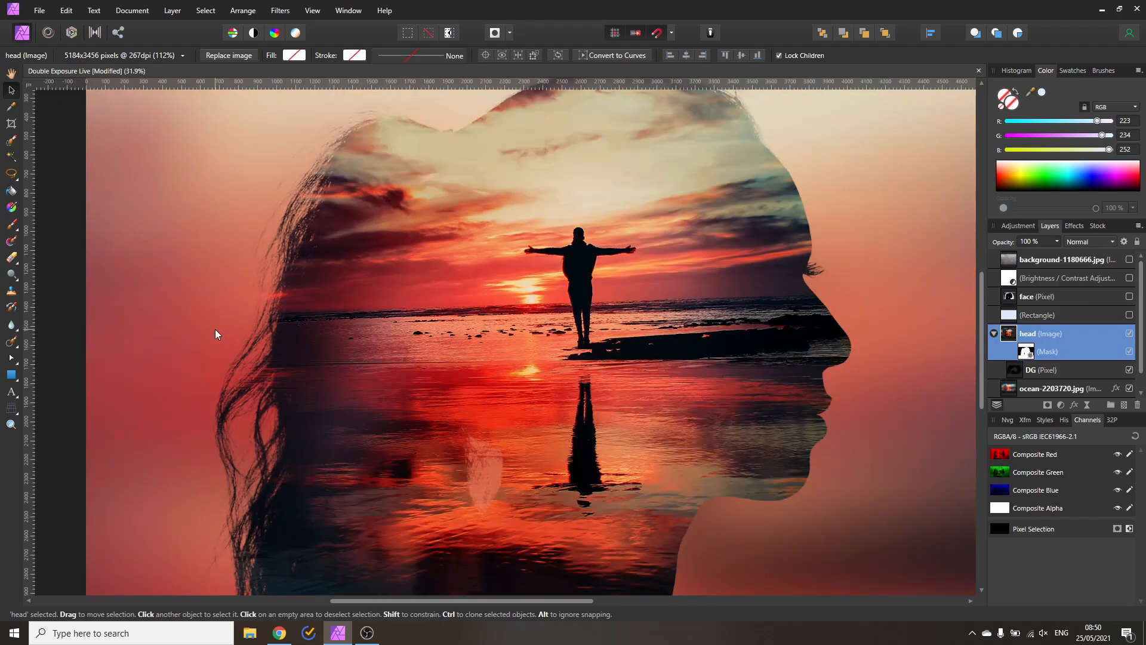
Show the scratched-metal background-1180666.jpg layer and move it between the head layer and the ocean-2203720.jpg layer.
click(1129, 259)
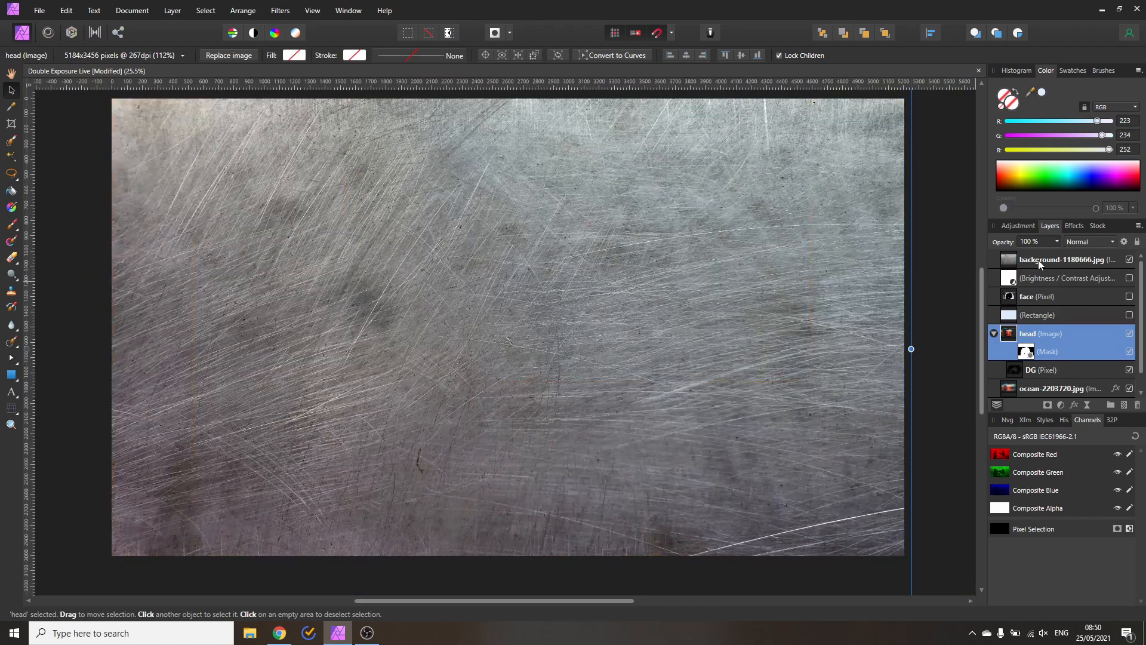
click(1013, 260)
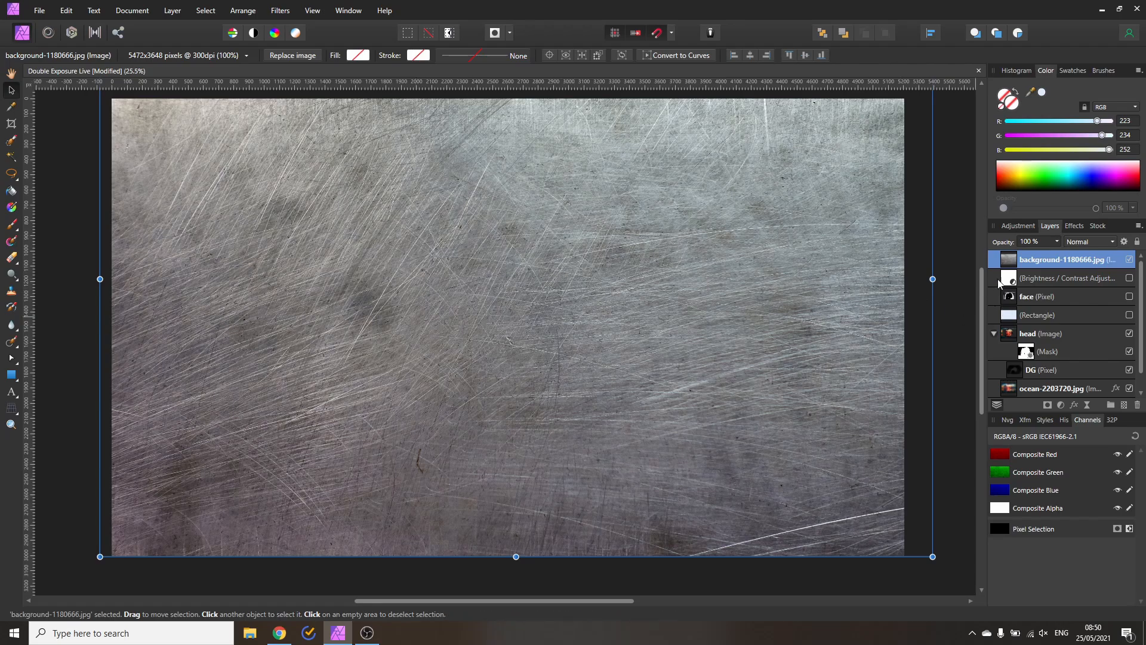
drag(1005, 259, 1015, 383)
scroll(1048, 315, down, 2)
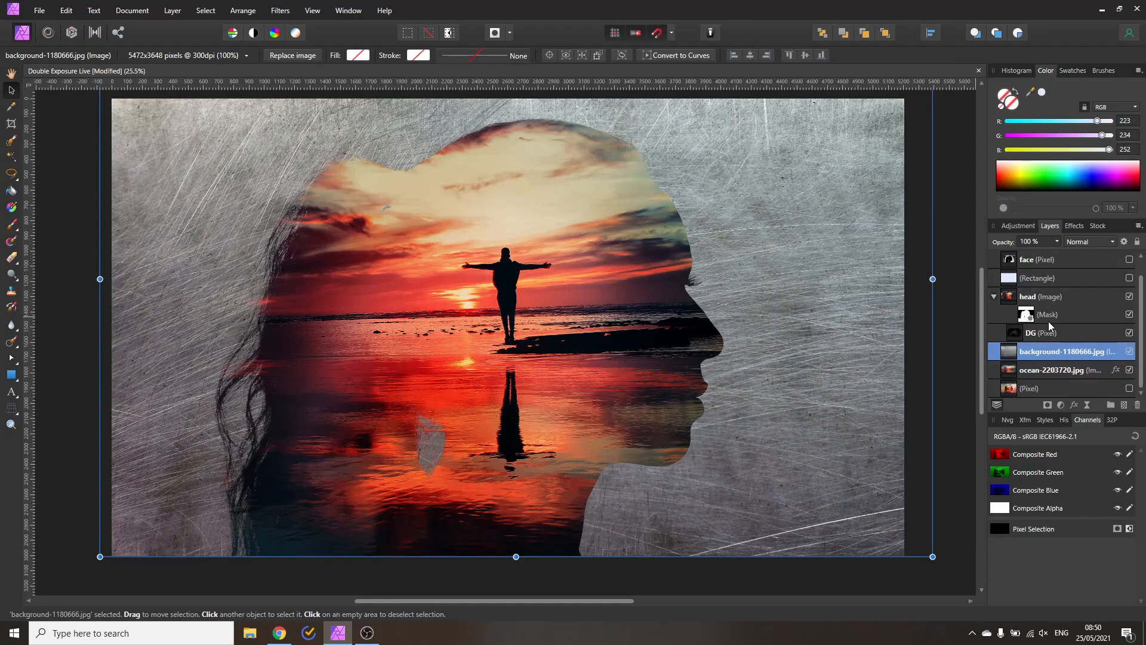
Rename the ocean-2203720.jpg layer as background.
double_click(1046, 370)
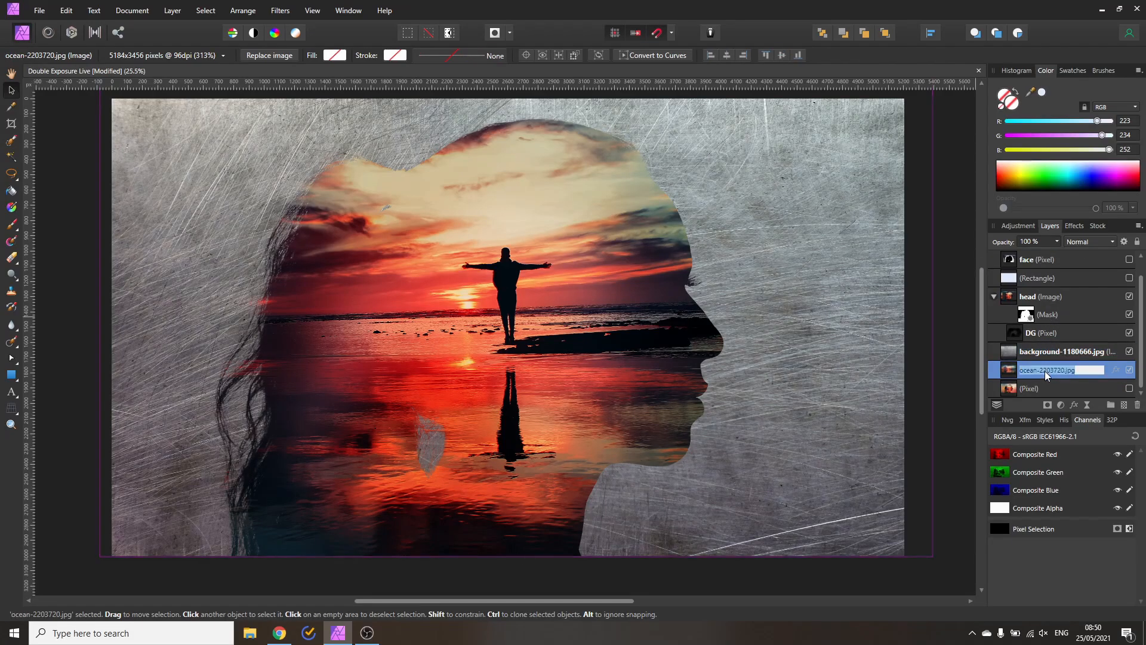
text(background)
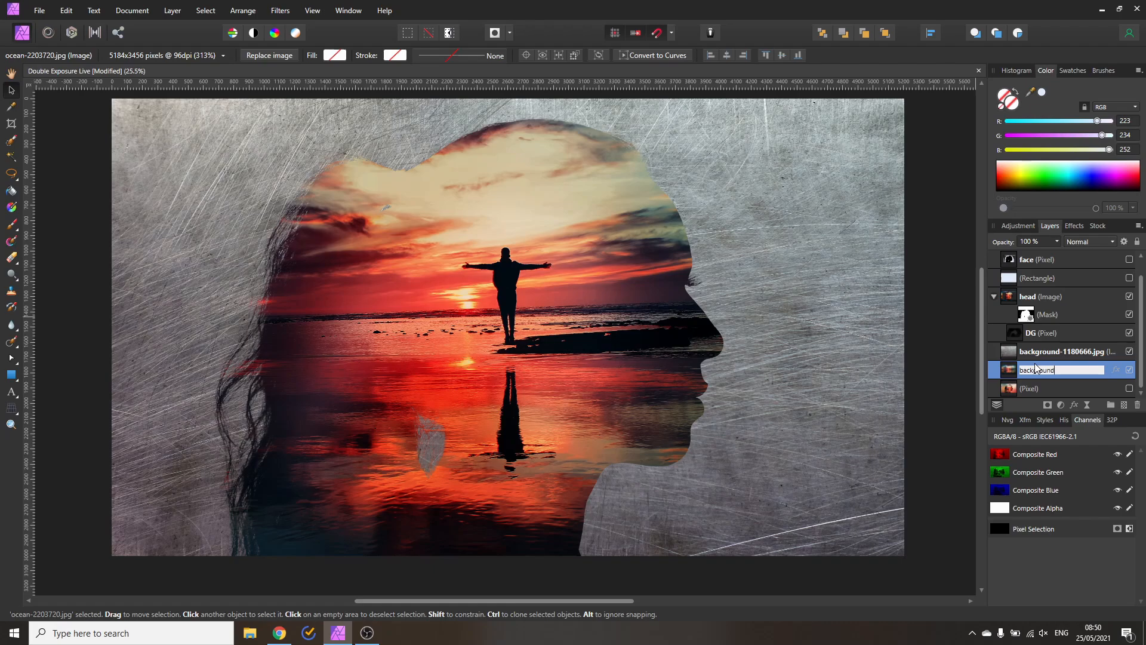
key(Return)
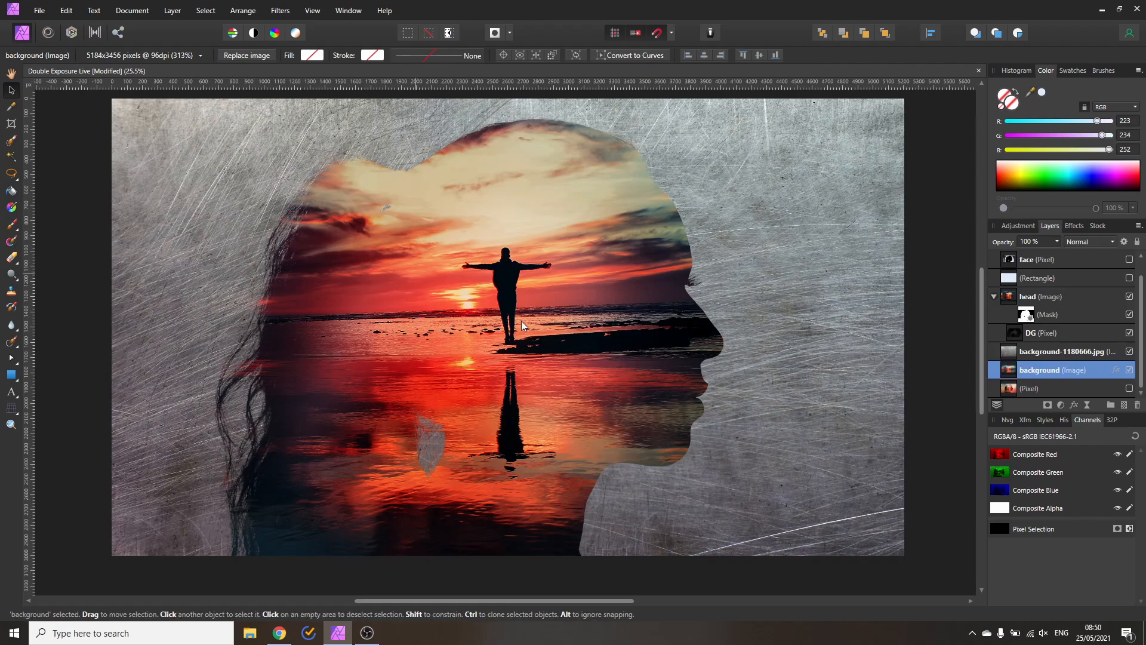
Set the background-1180666.jpg texture layer's blend mode to Overlay and its opacity to 32%.
click(1017, 352)
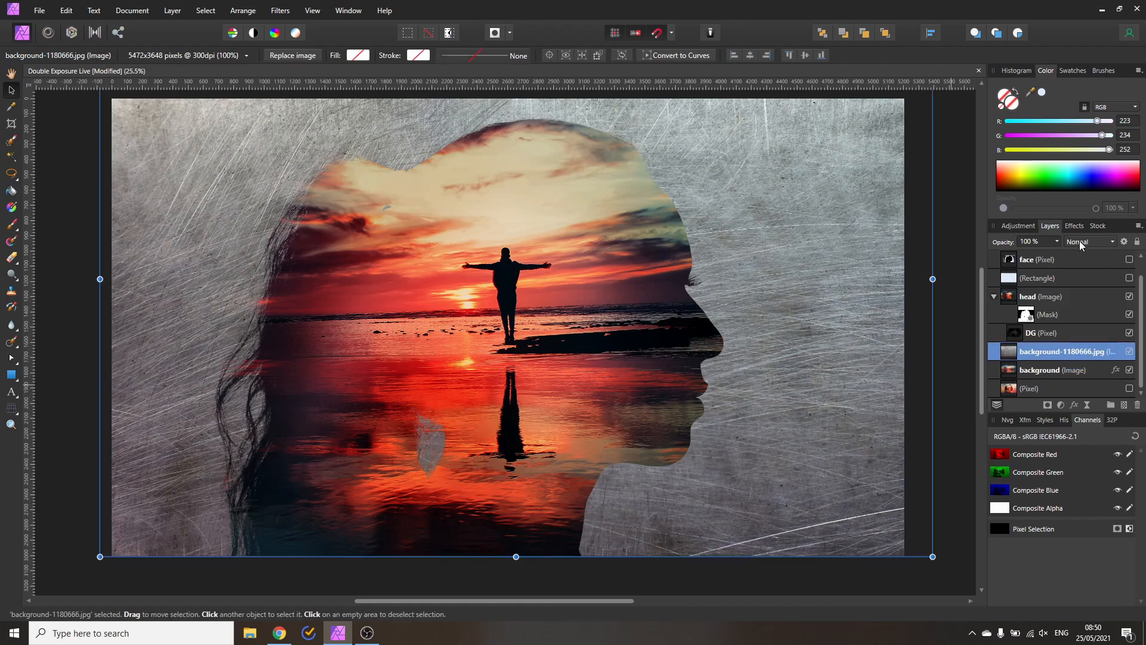
click(1082, 243)
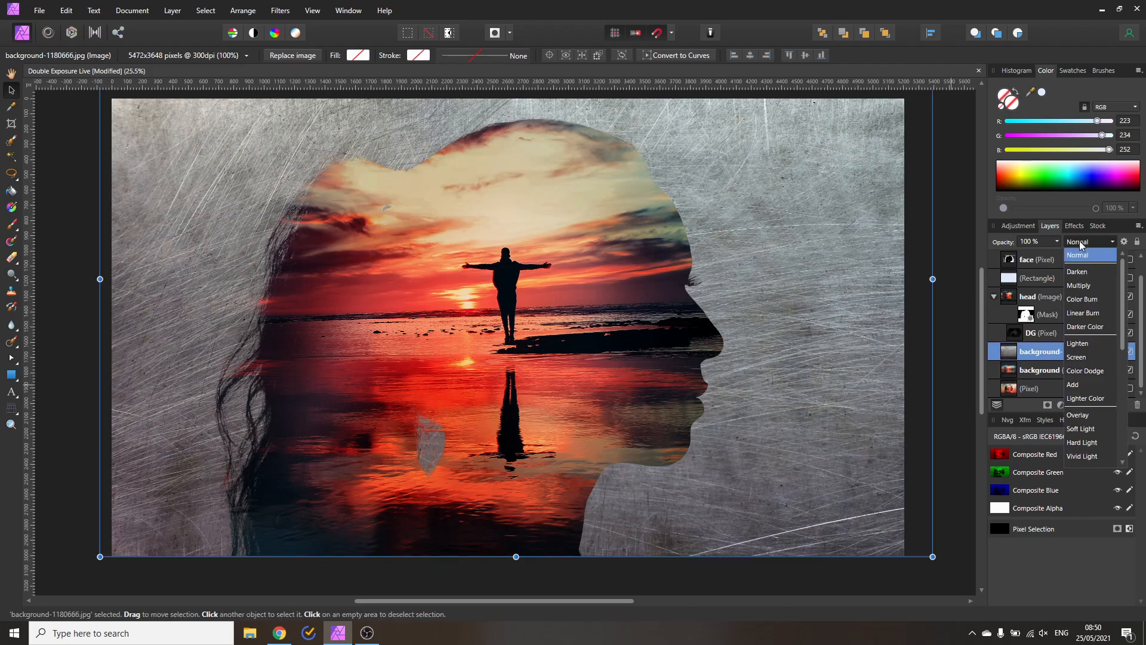
click(1079, 416)
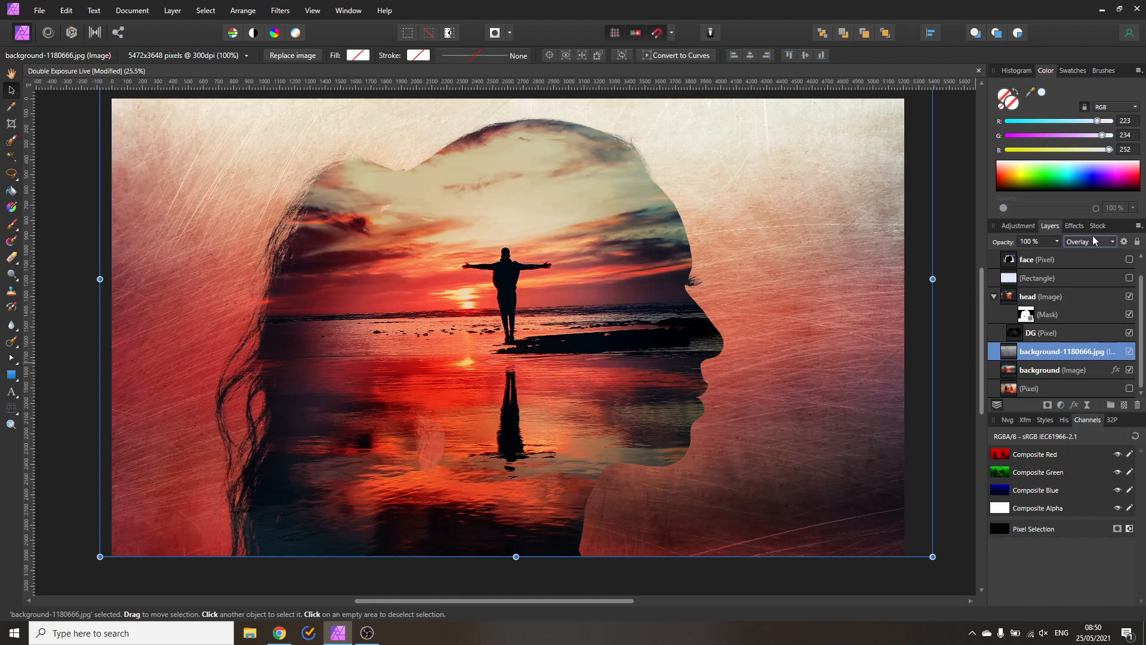
click(1057, 242)
drag(1059, 257, 982, 257)
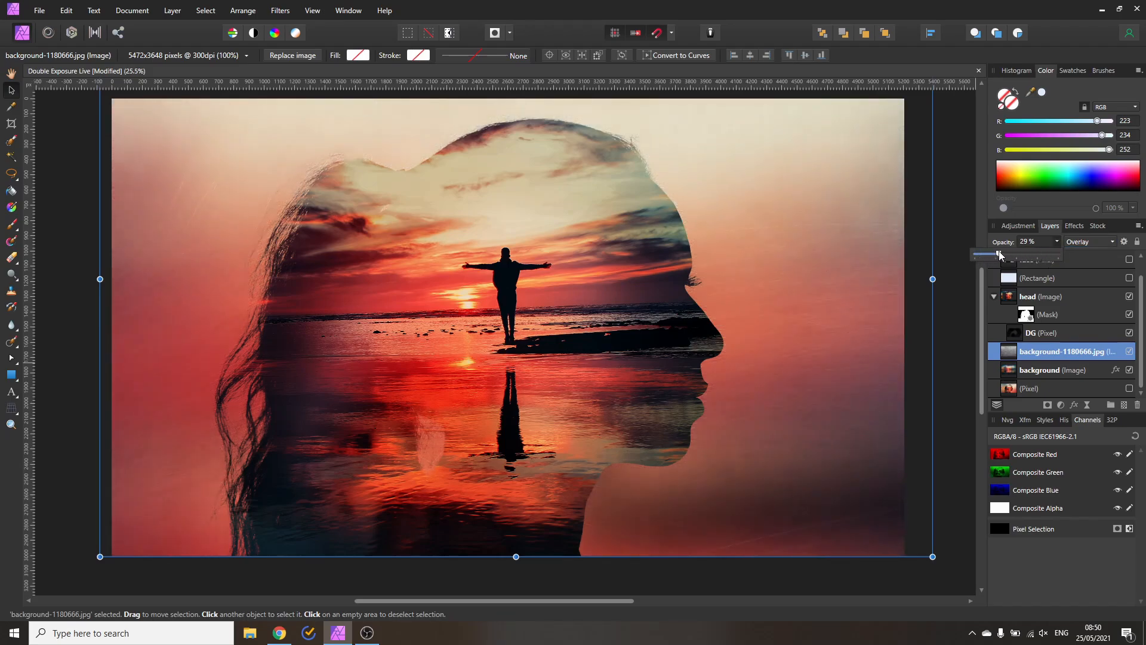
drag(1003, 256, 1005, 256)
Add a Curves adjustment and nest it inside the background layer, keeping its dialog clear of the face.
scroll(1016, 365, down, 2)
click(1020, 373)
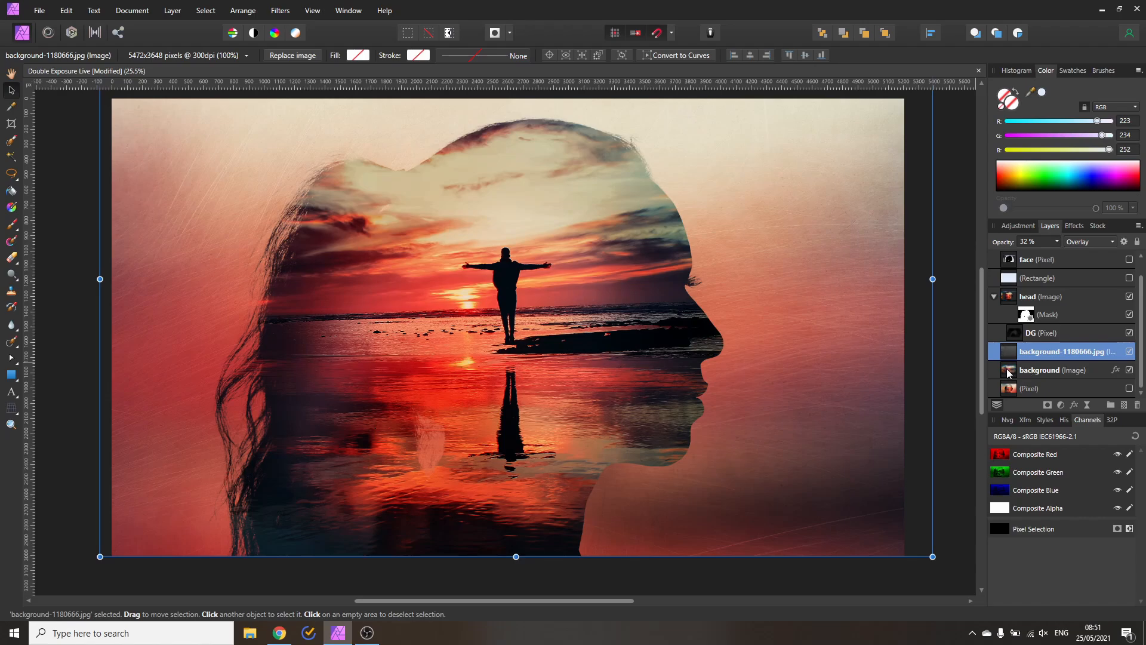
click(1010, 372)
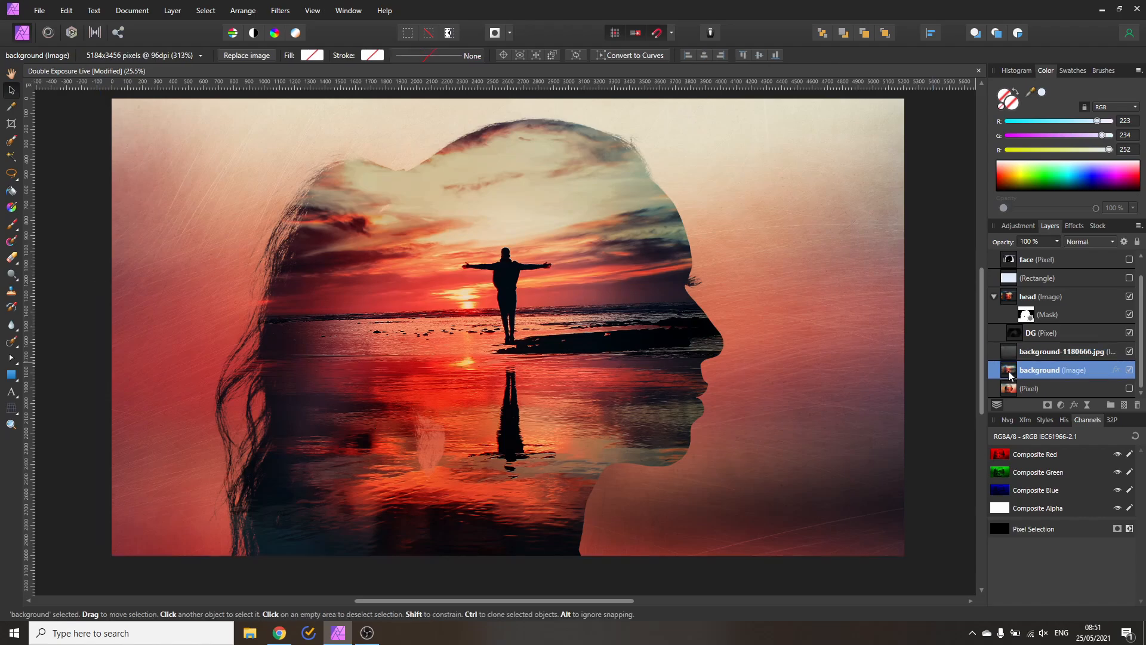
click(1061, 406)
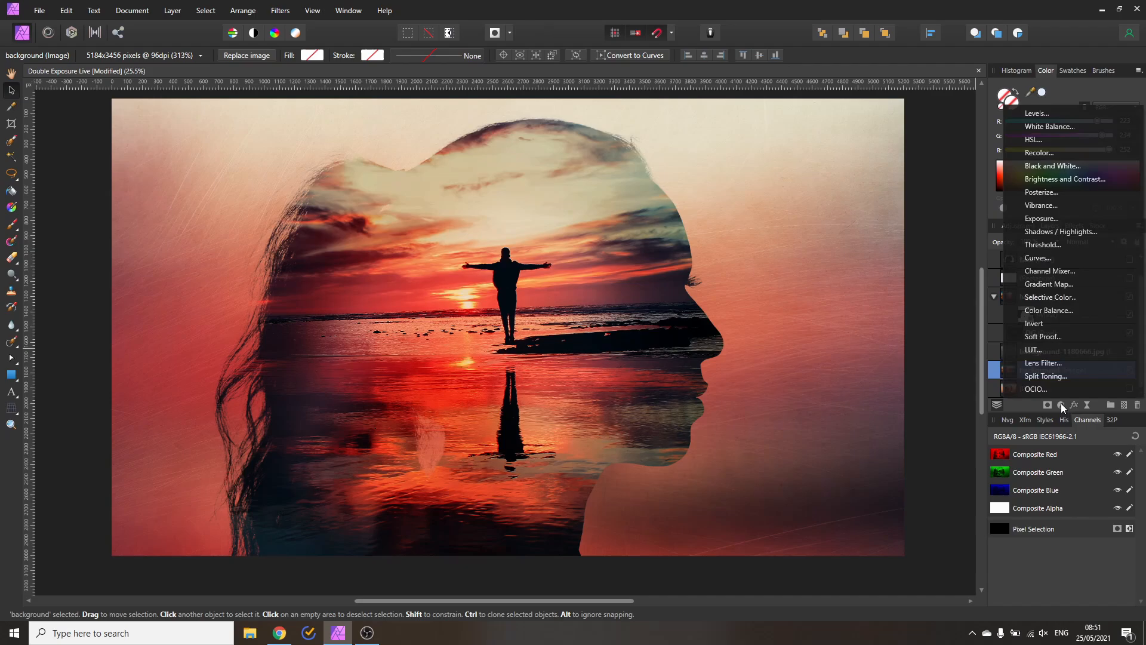
click(1048, 260)
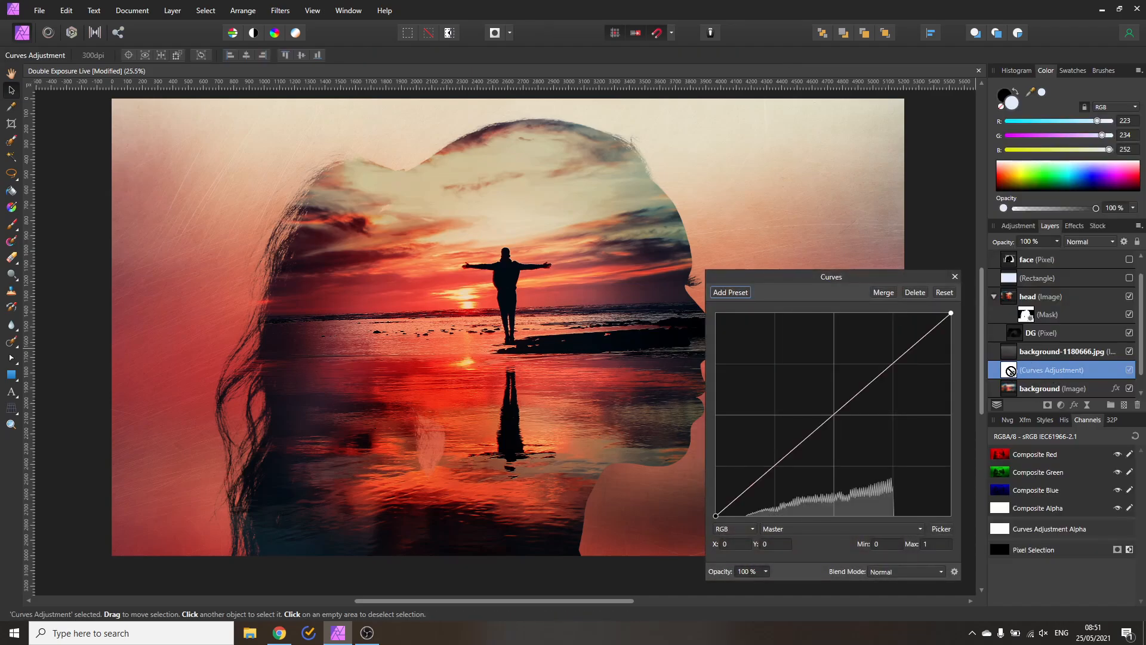
mouse_move(1011, 371)
mouse_down()
mouse_move(1017, 386)
mouse_move(1018, 374)
mouse_up()
drag(823, 274, 932, 198)
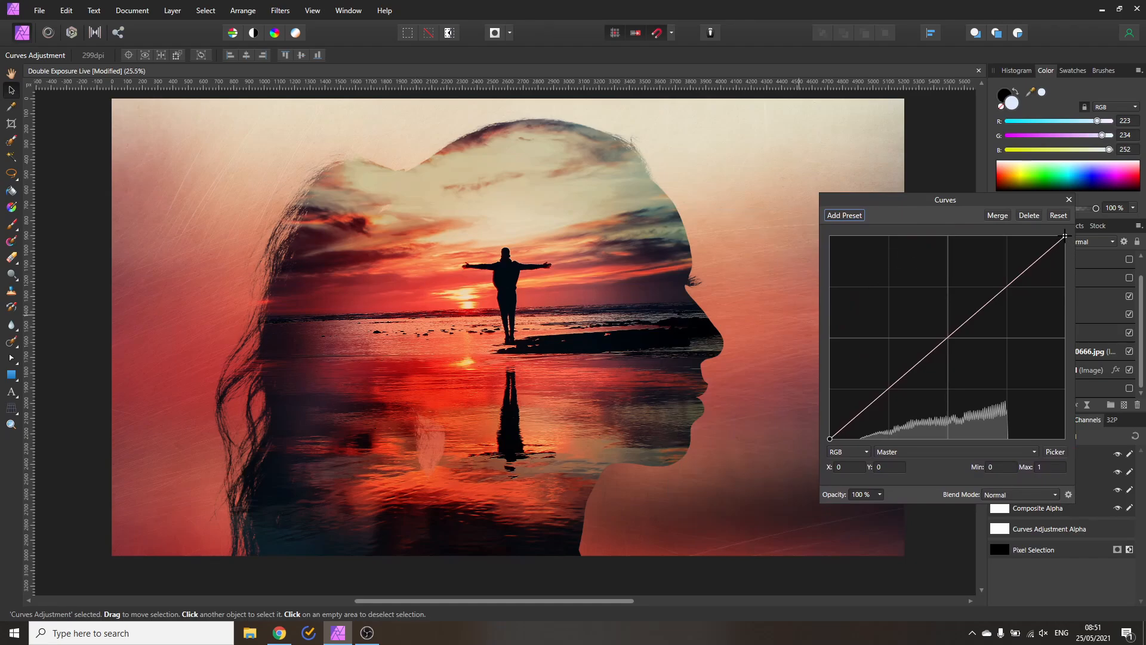
Brighten the background curve: pull the white point inward, lift the black point to Y 0.134, and add a midpoint at X 0.404, Y 0.499.
drag(1065, 237, 1031, 237)
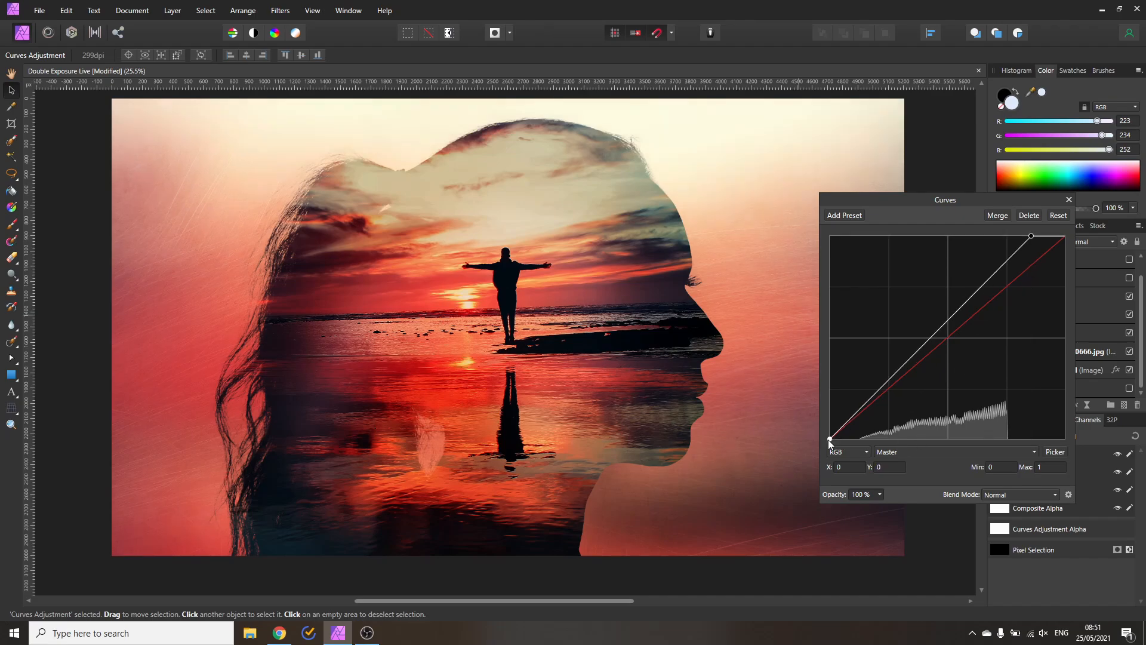
drag(829, 439, 819, 412)
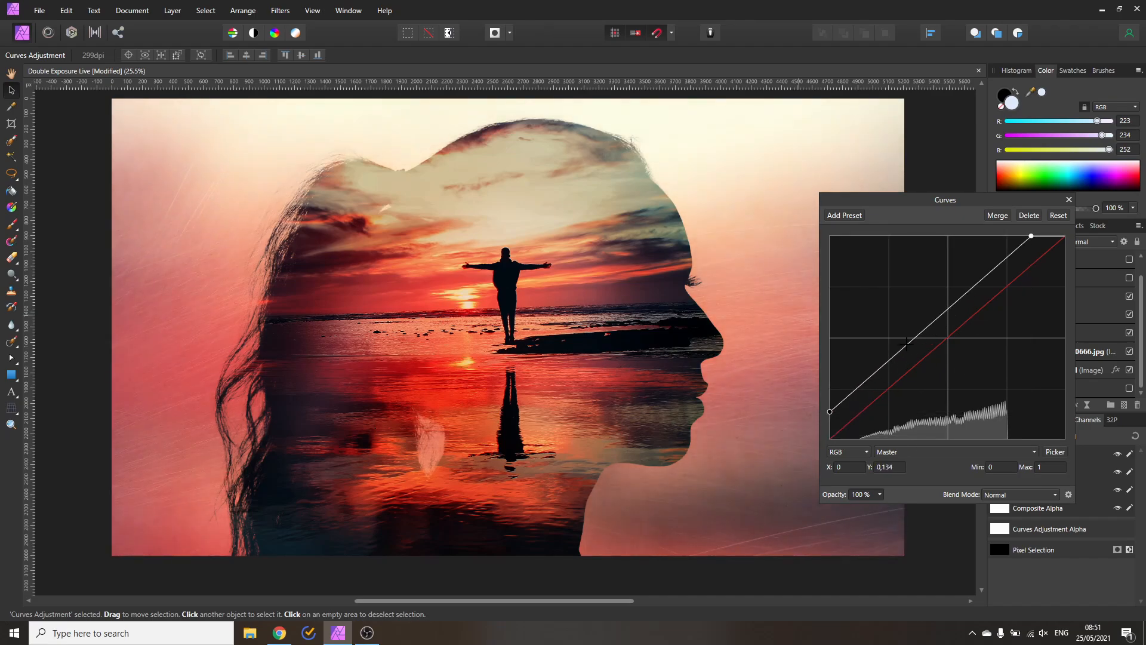
mouse_move(907, 342)
mouse_down()
mouse_move(924, 356)
mouse_move(925, 338)
mouse_up()
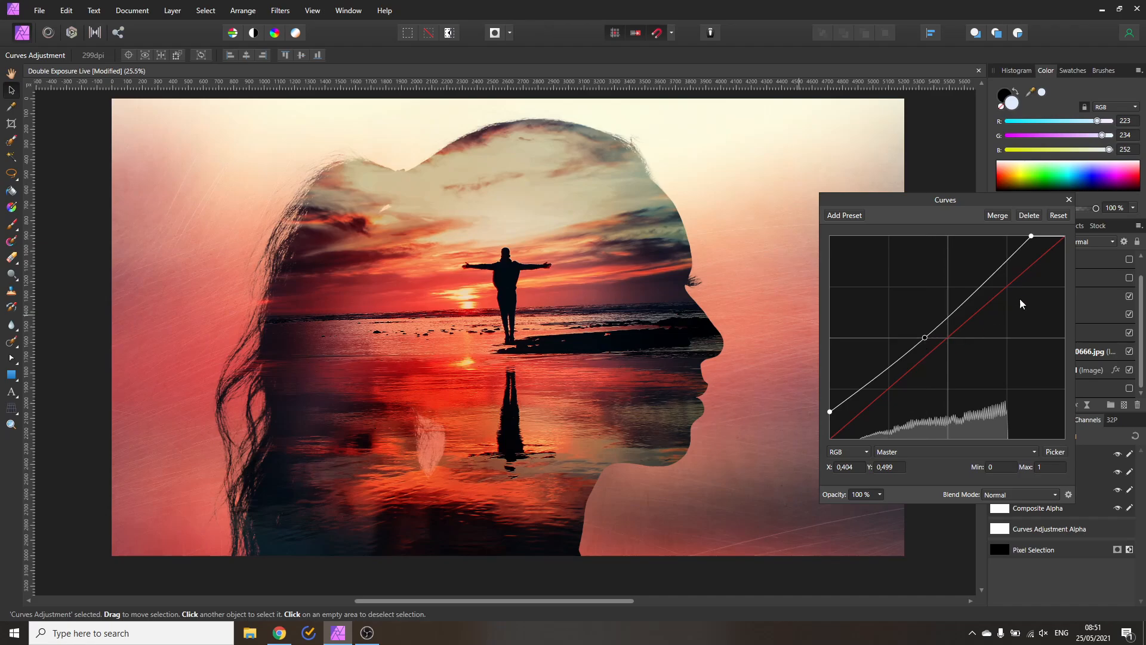
click(1070, 200)
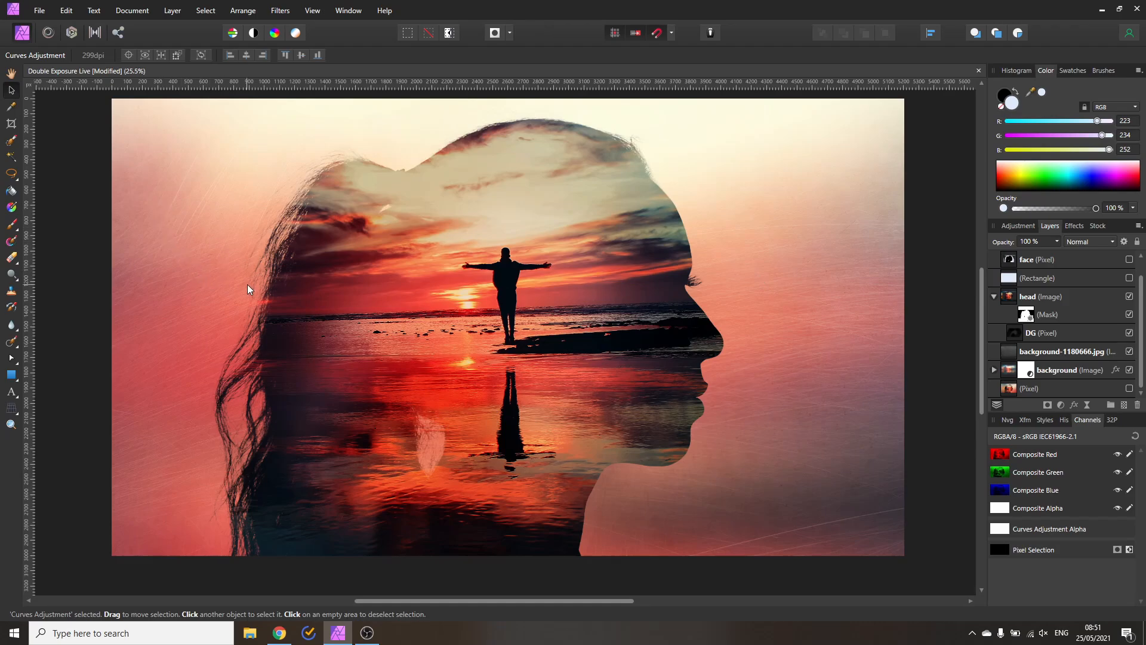
Duplicate the adjusted background layer and shift the copy left and down so its edge runs through the middle of the head.
right_click(1010, 371)
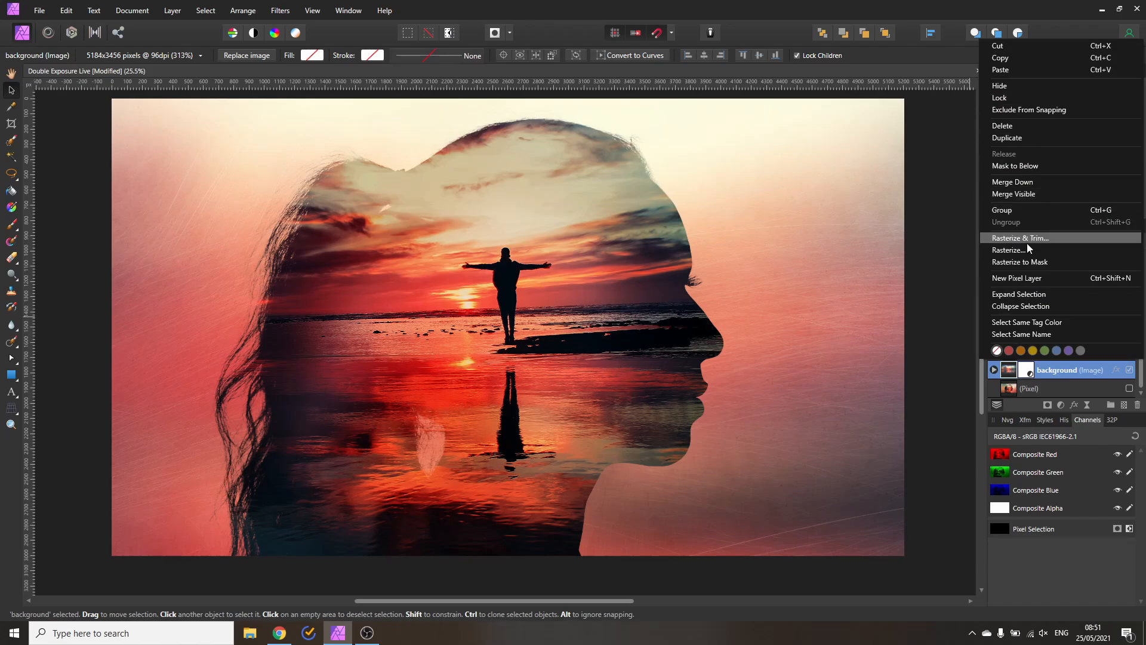
click(1004, 138)
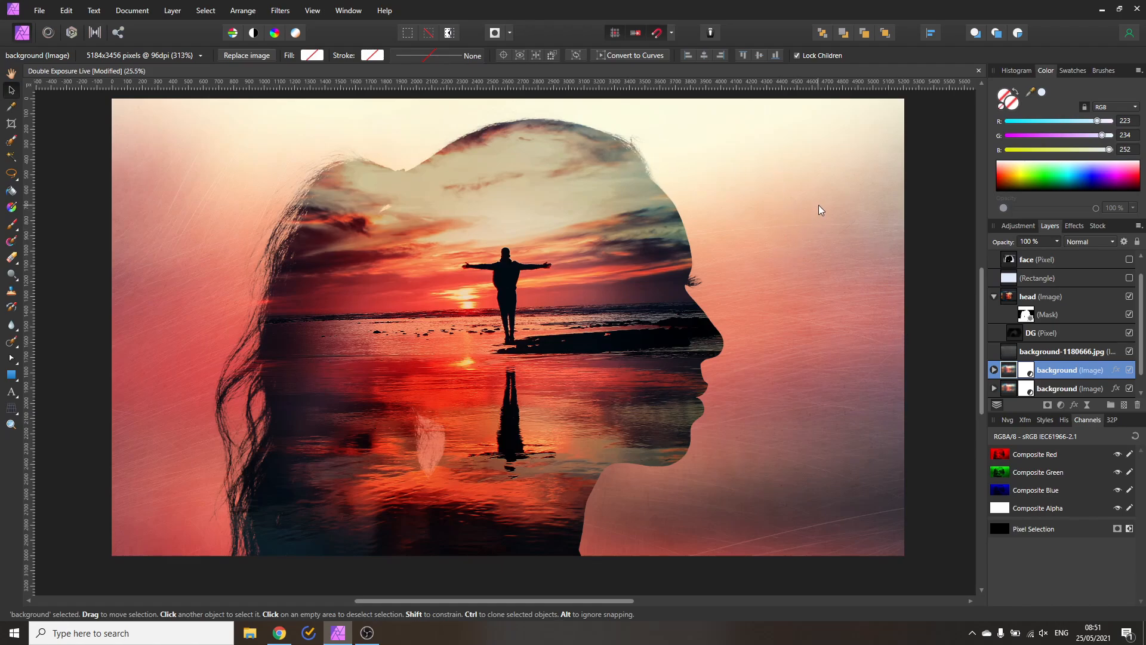
drag(769, 187, 739, 268)
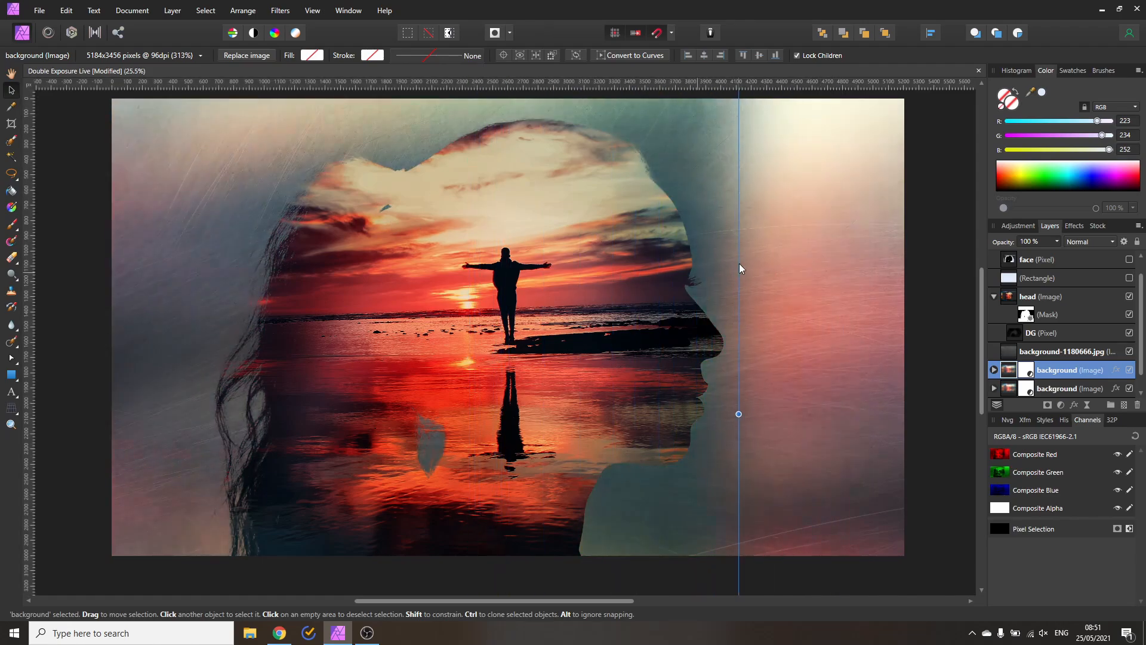
drag(667, 185, 463, 245)
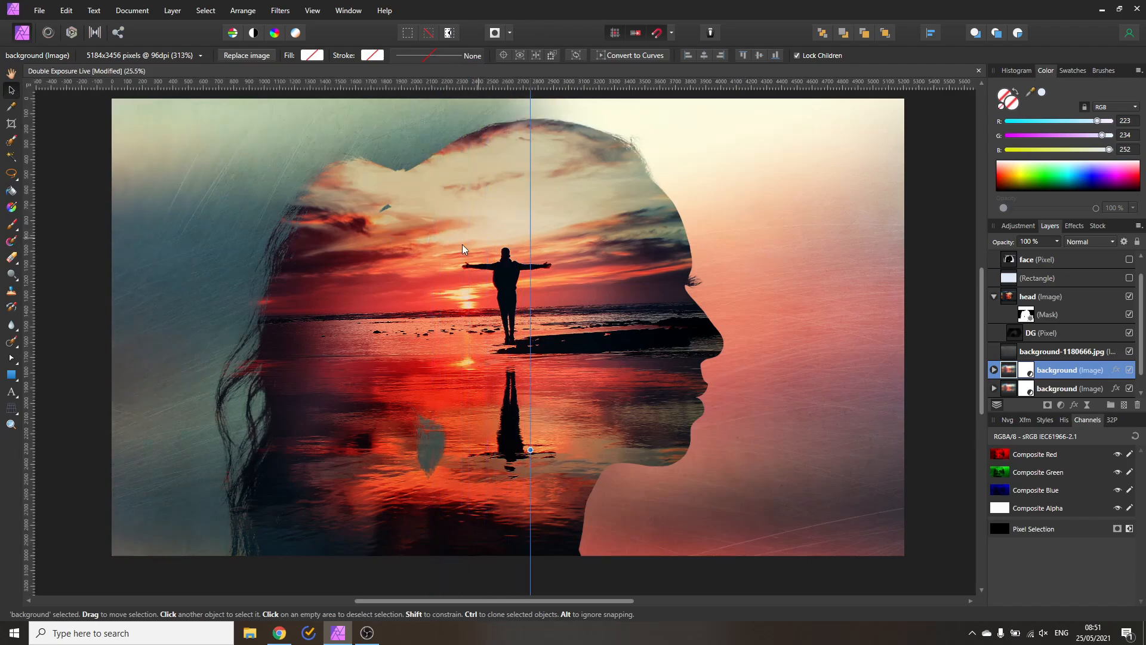
Rotate the duplicated background layer to a diagonal tilt and move it so its slanted edge crosses the middle of the head.
scroll(422, 359, down, 2)
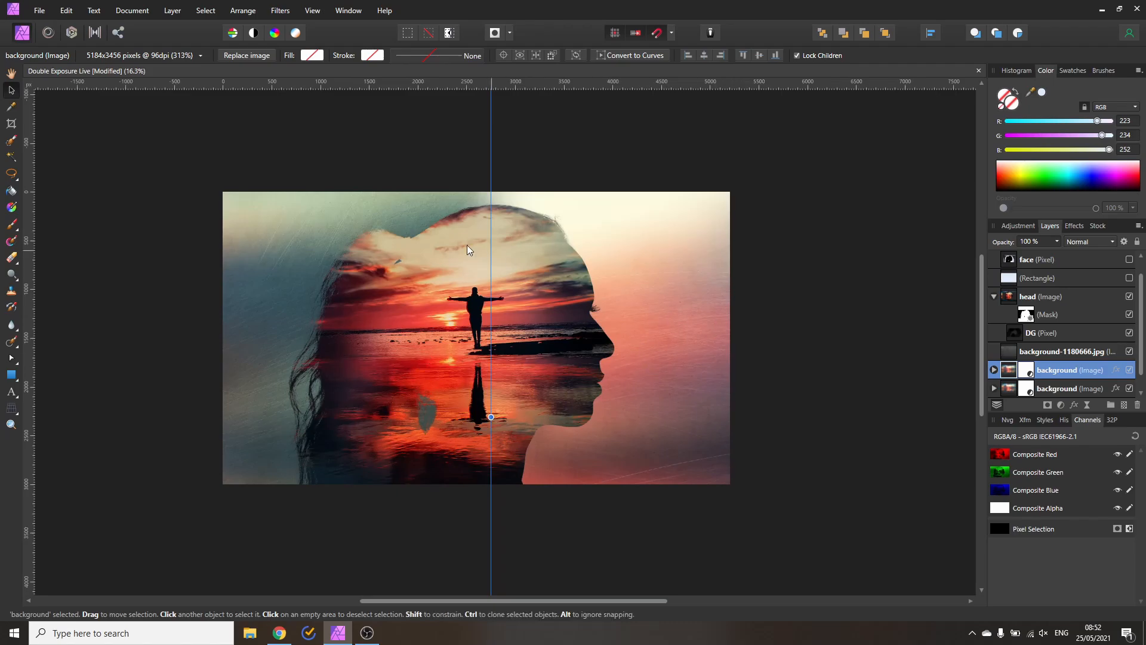
scroll(467, 245, down, 2)
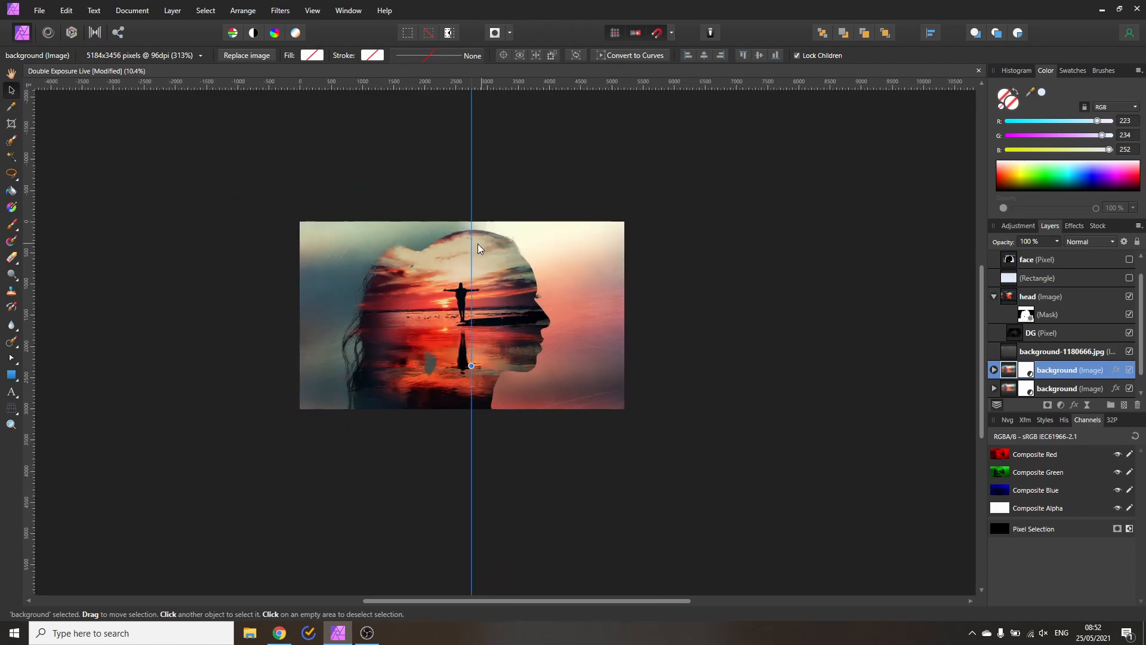
scroll(479, 245, down, 5)
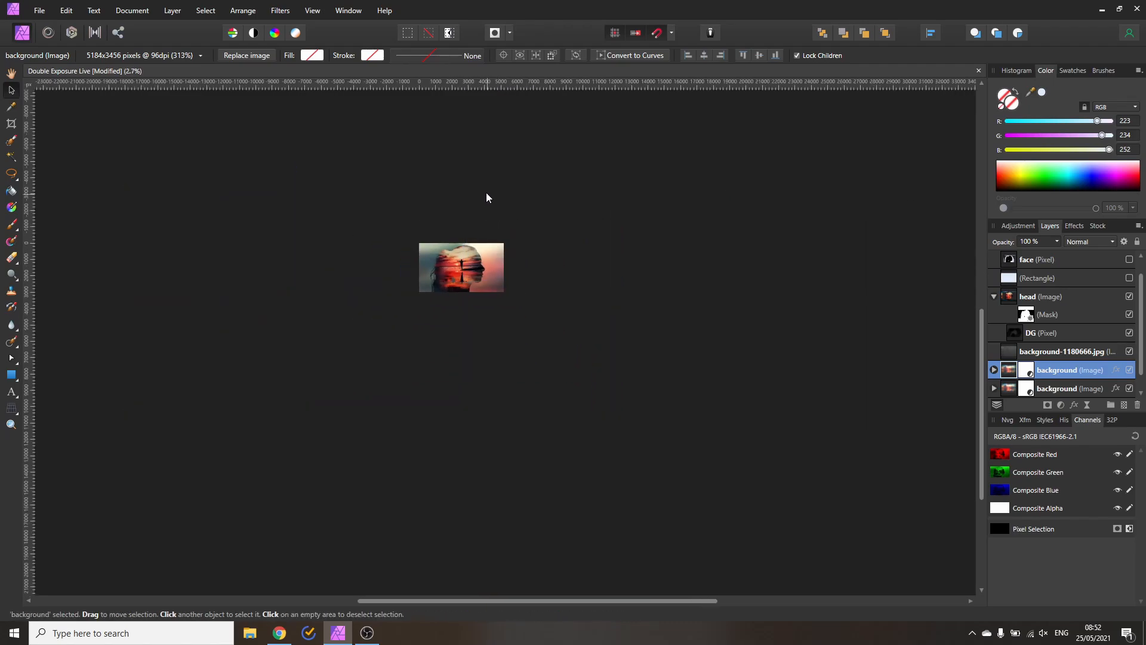
drag(469, 188, 165, 218)
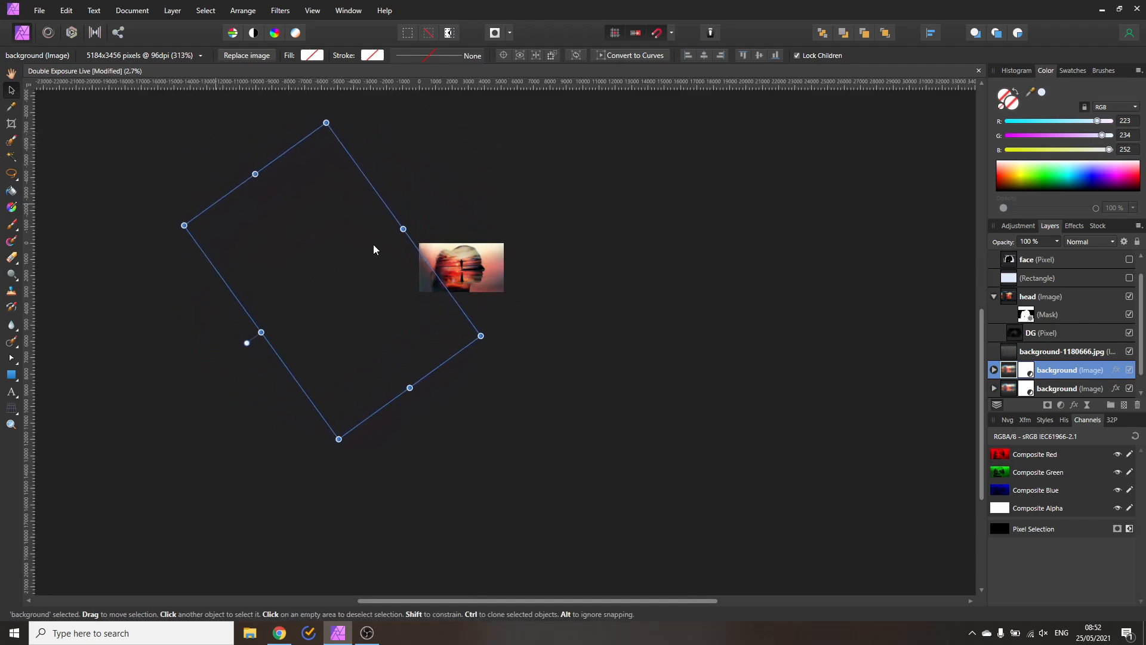
drag(394, 308, 410, 223)
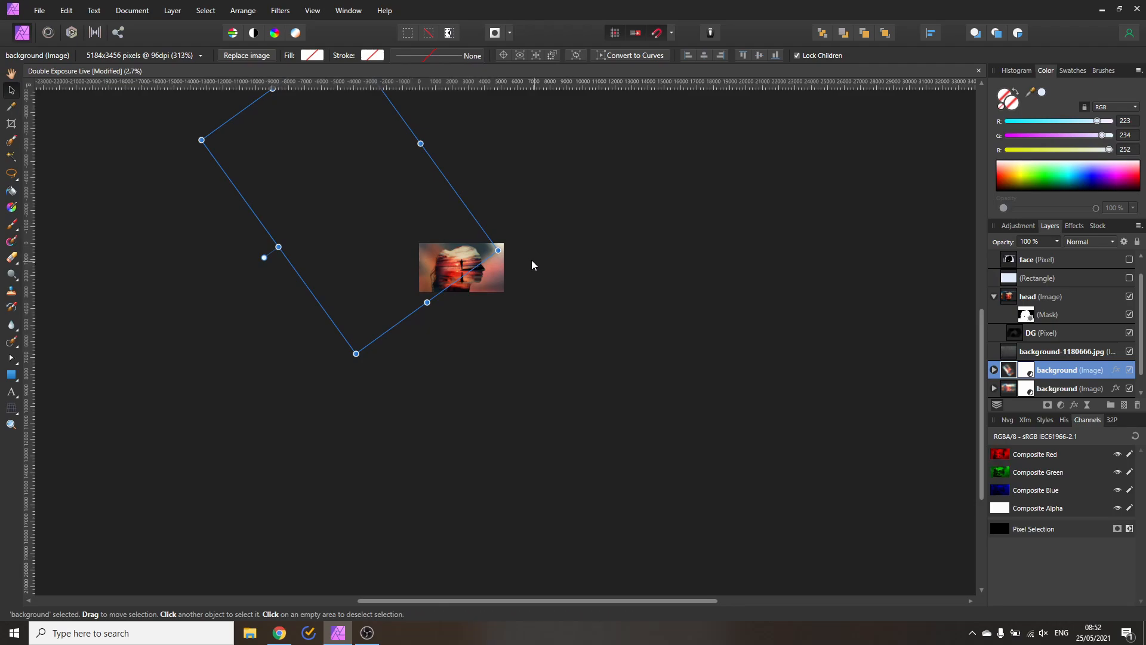
drag(506, 251, 514, 157)
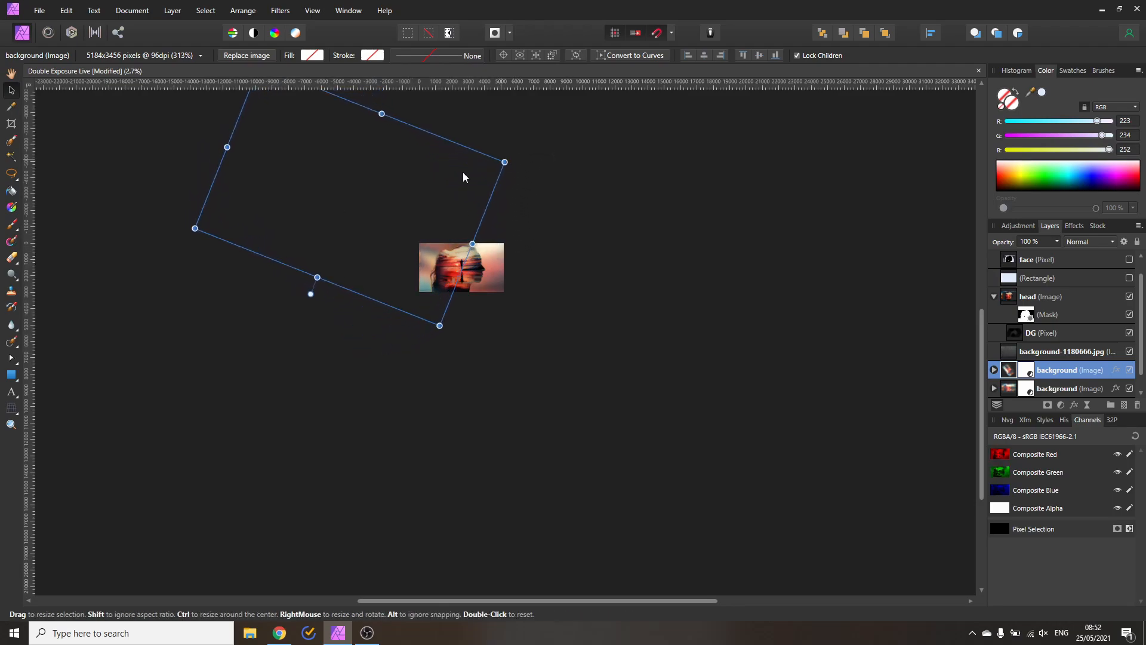
mouse_move(403, 224)
mouse_down()
mouse_move(402, 238)
mouse_move(394, 229)
mouse_move(415, 201)
mouse_move(407, 206)
mouse_up()
click(403, 317)
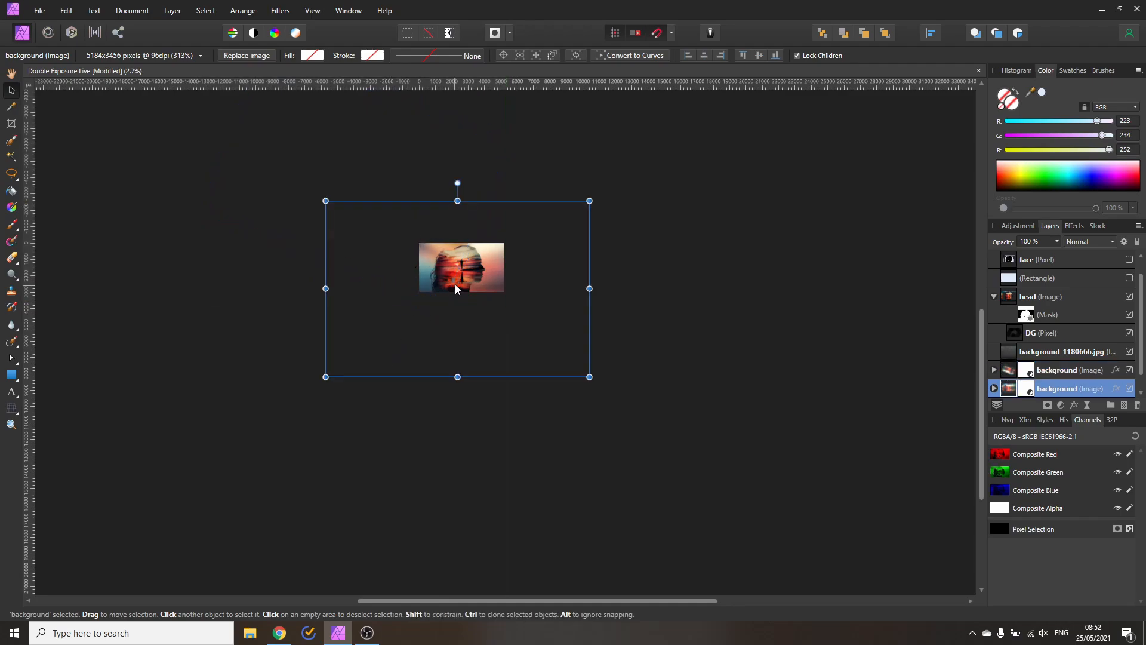
scroll(443, 275, up, 8)
scroll(442, 279, up, 1)
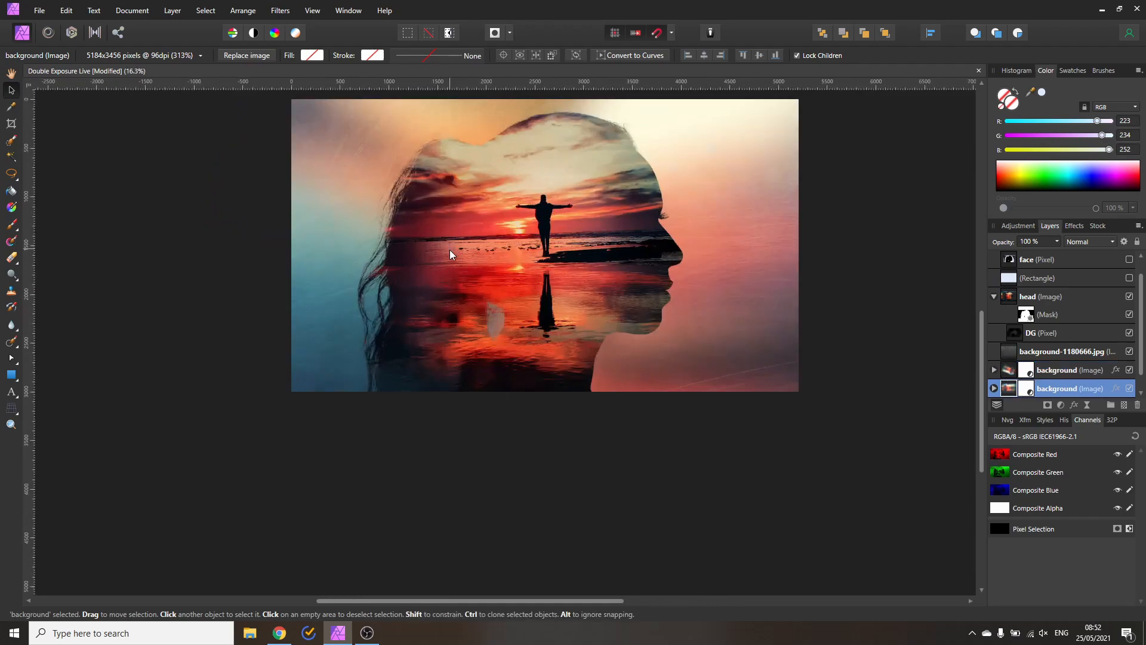
Try to raise the Gaussian Blur radius of the rotated background copy to 300 px.
click(1013, 372)
click(1074, 226)
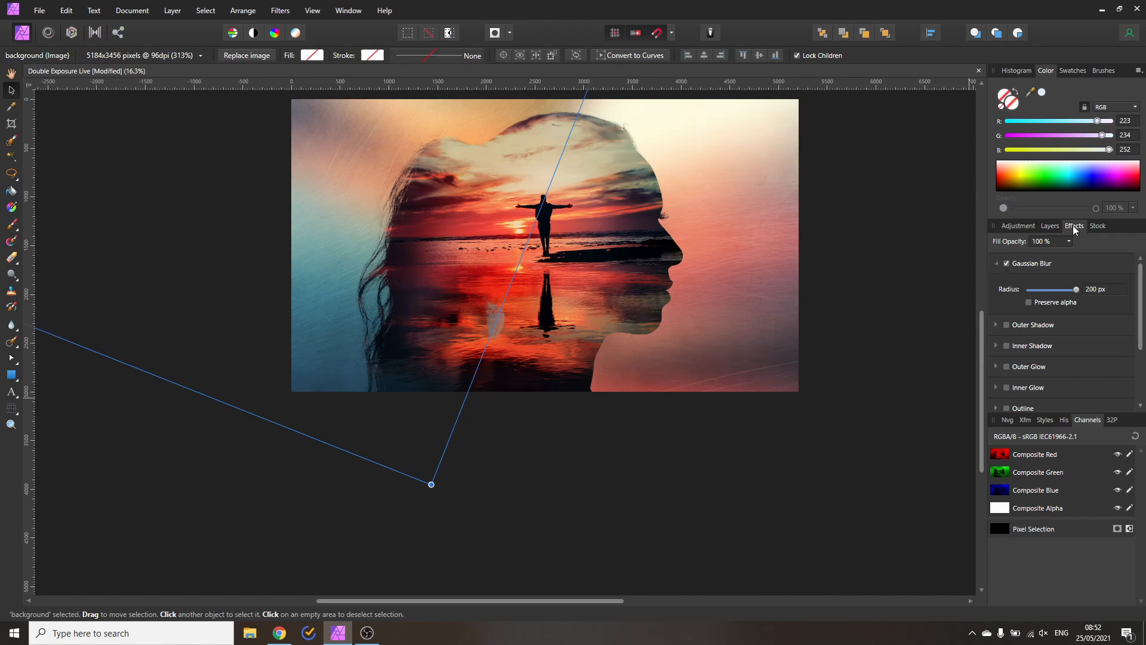
click(1097, 289)
text(300)
key(Return)
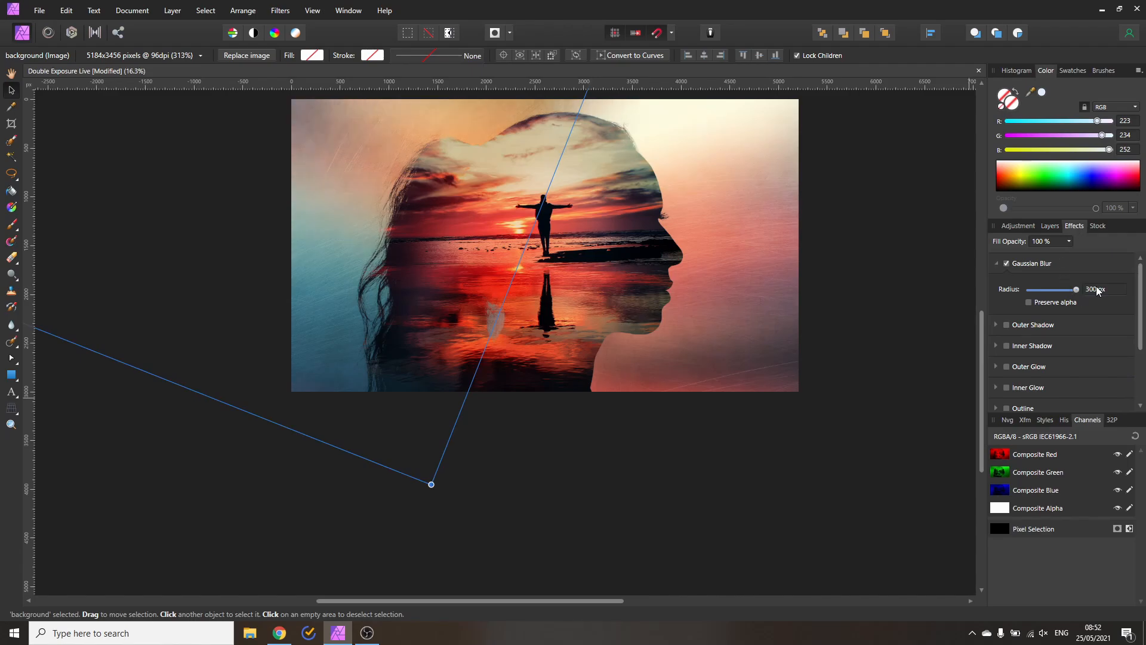
Make the hidden reference Pixel layer below the backgrounds visible and bring it to the top of the layer stack.
scroll(593, 429, up, 2)
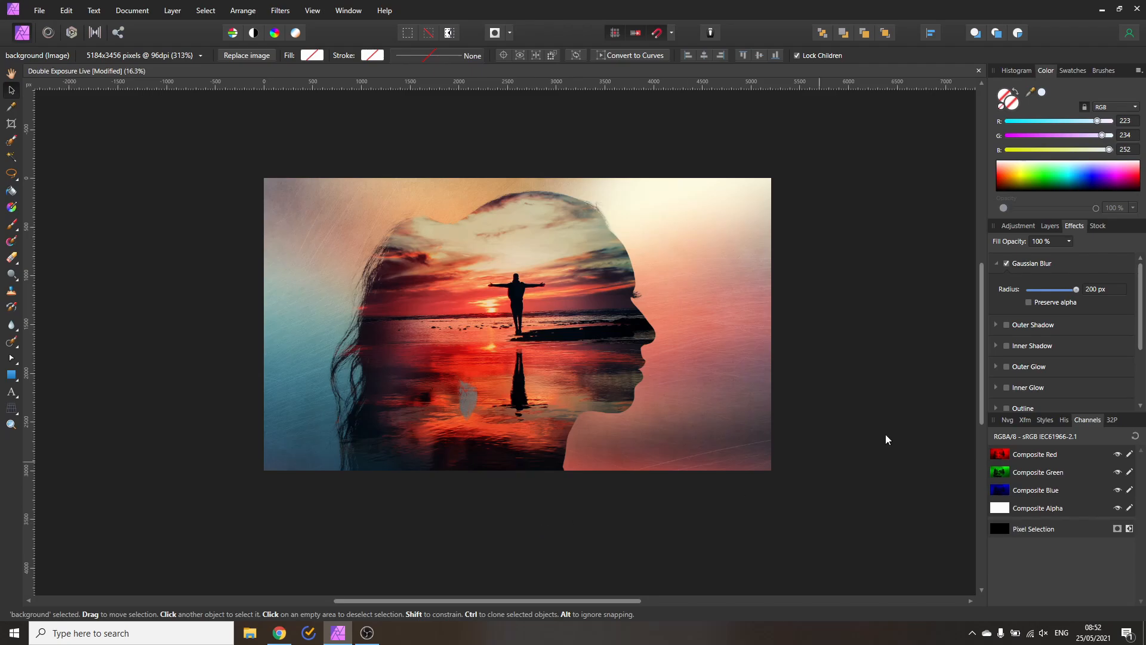
click(1045, 227)
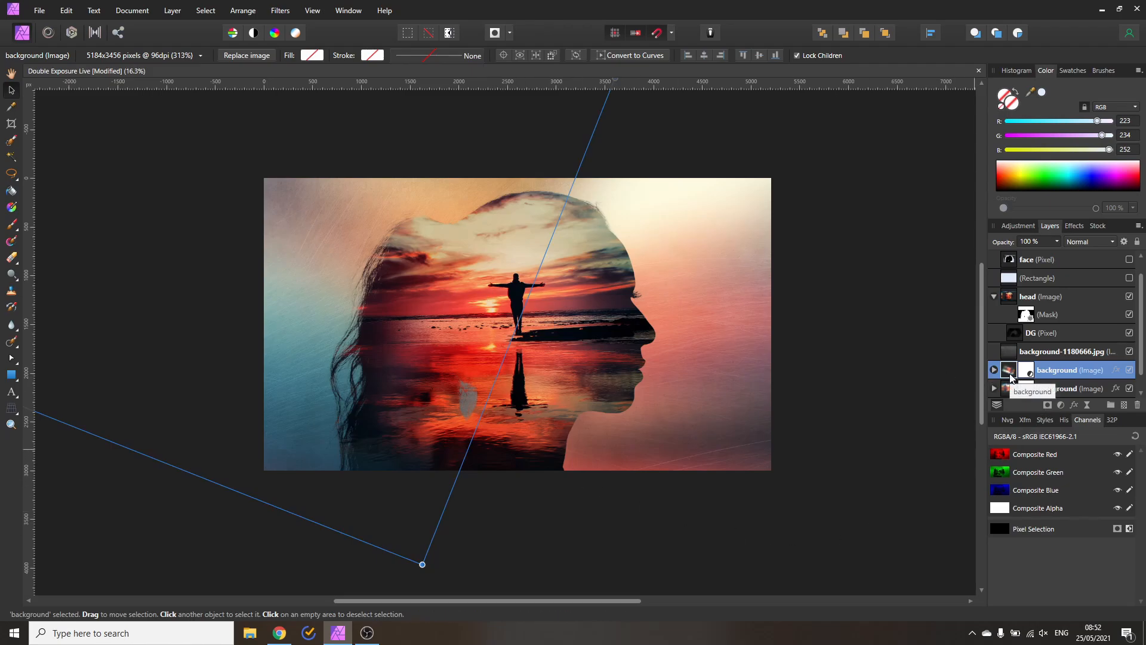
click(605, 517)
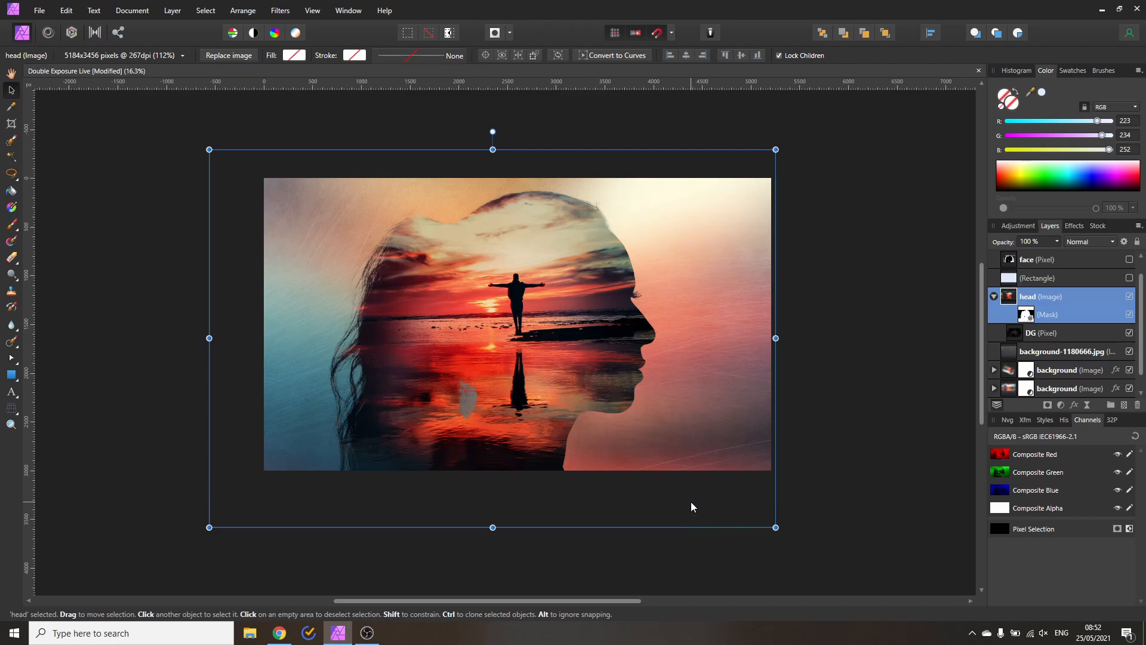
key(ctrl+0)
scroll(1062, 328, down, 1)
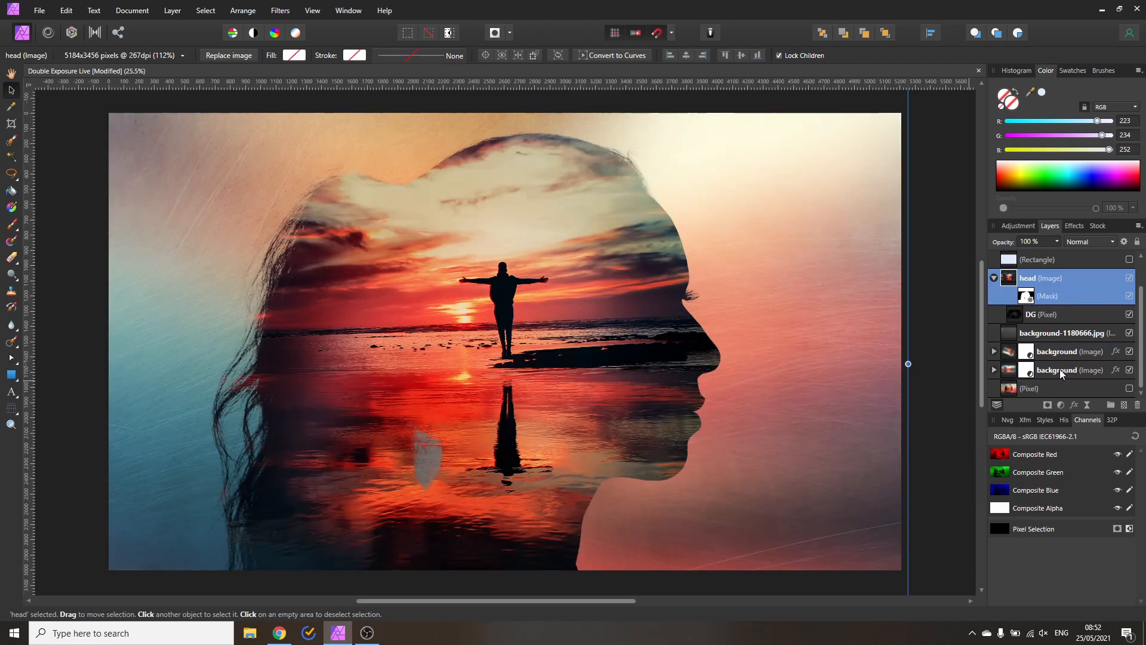
click(1029, 388)
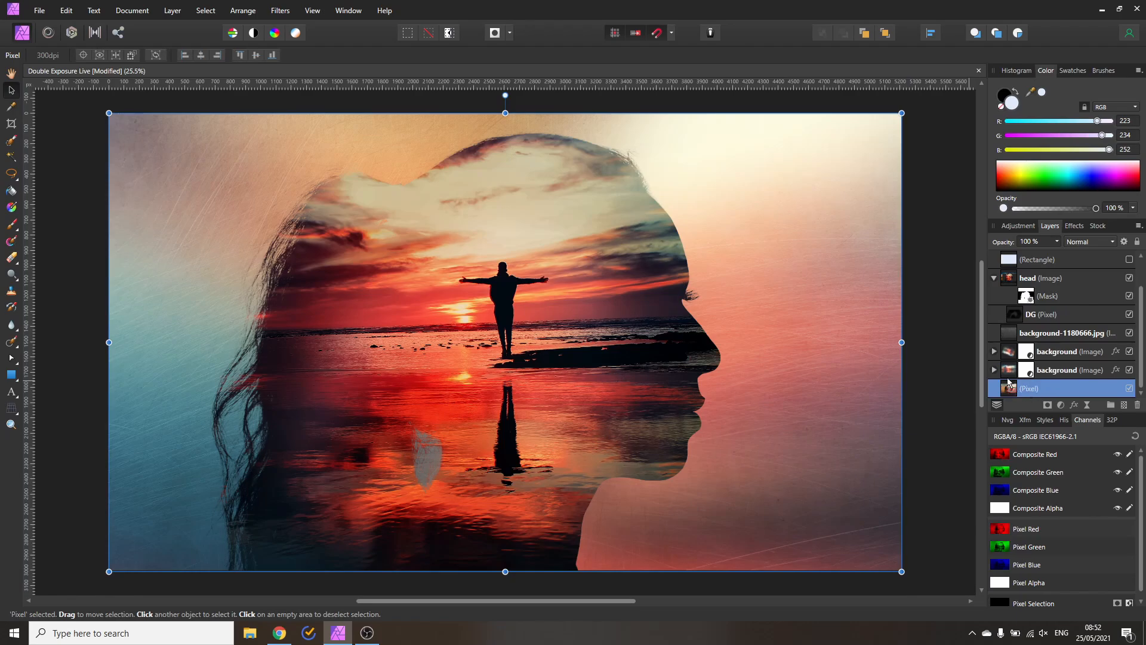
scroll(1009, 382, up, 2)
key(ctrl+shift+bracketright)
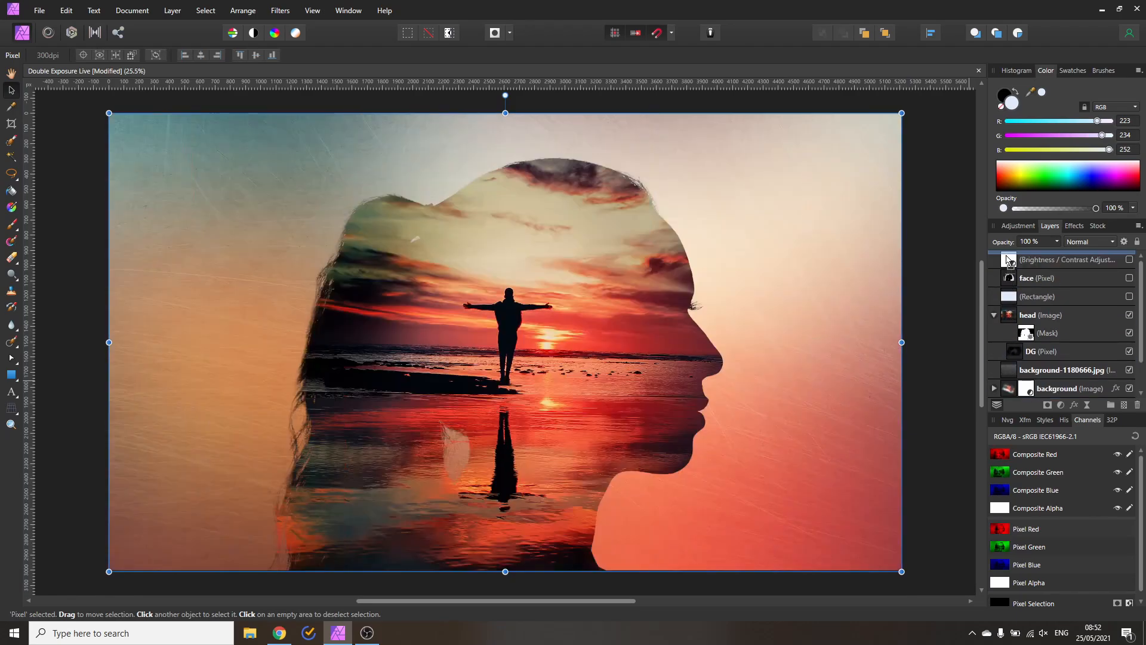
Compare the current composite with the reference Pixel layer by toggling its visibility, leave it hidden, and inspect the hair edge closely.
click(1130, 260)
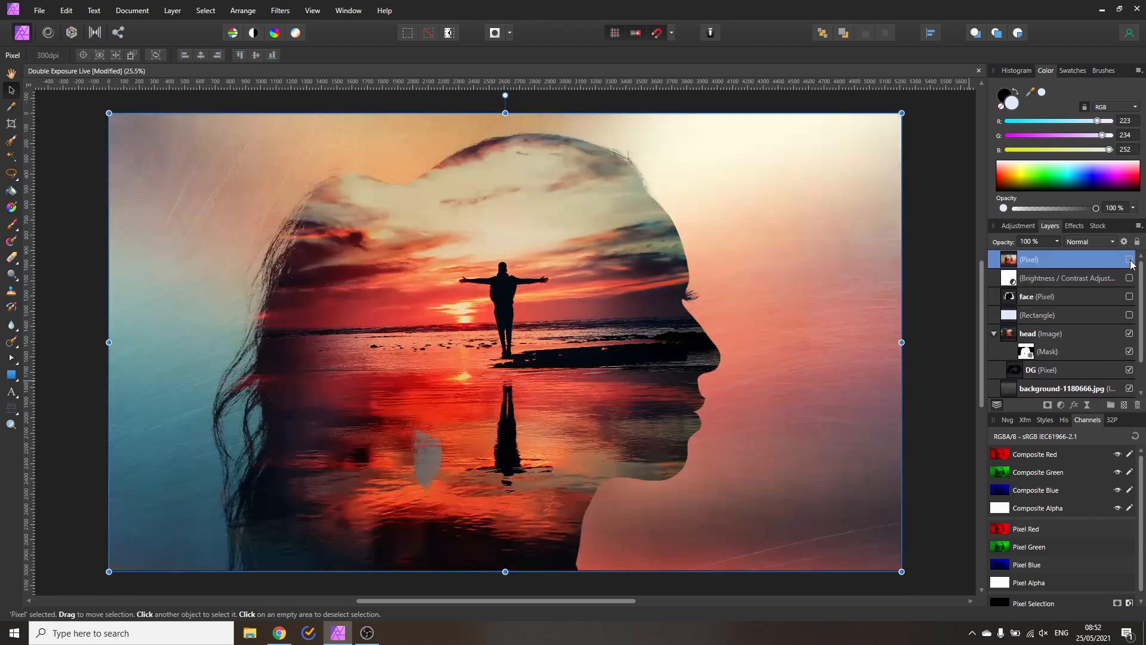
click(1130, 260)
click(1130, 260)
click(1129, 260)
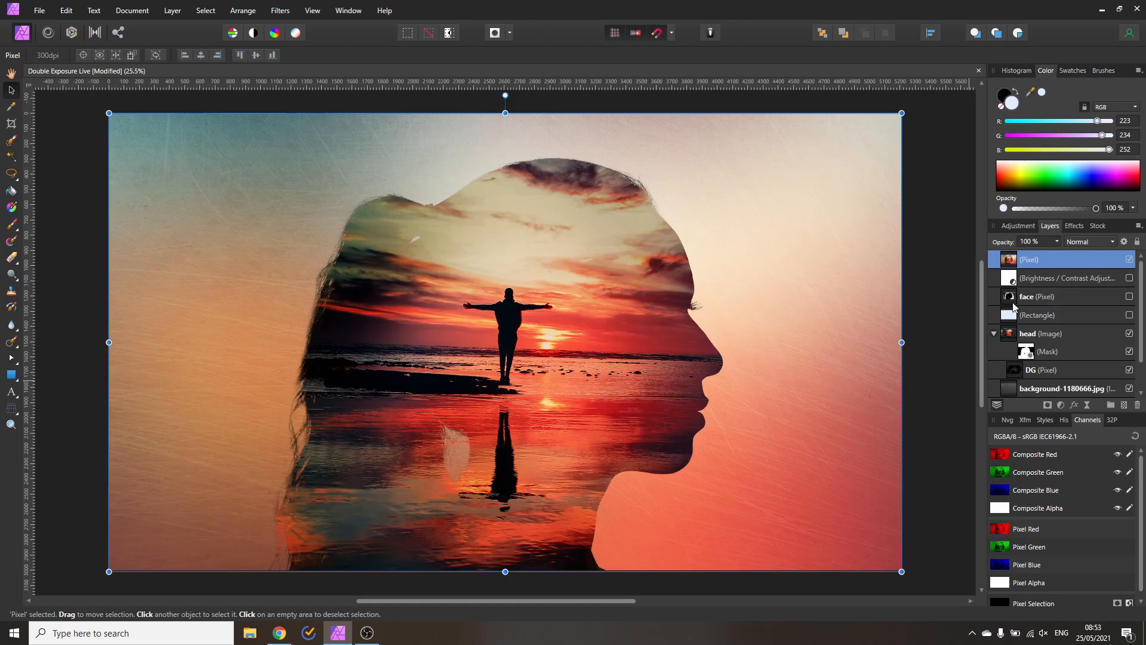
click(1129, 261)
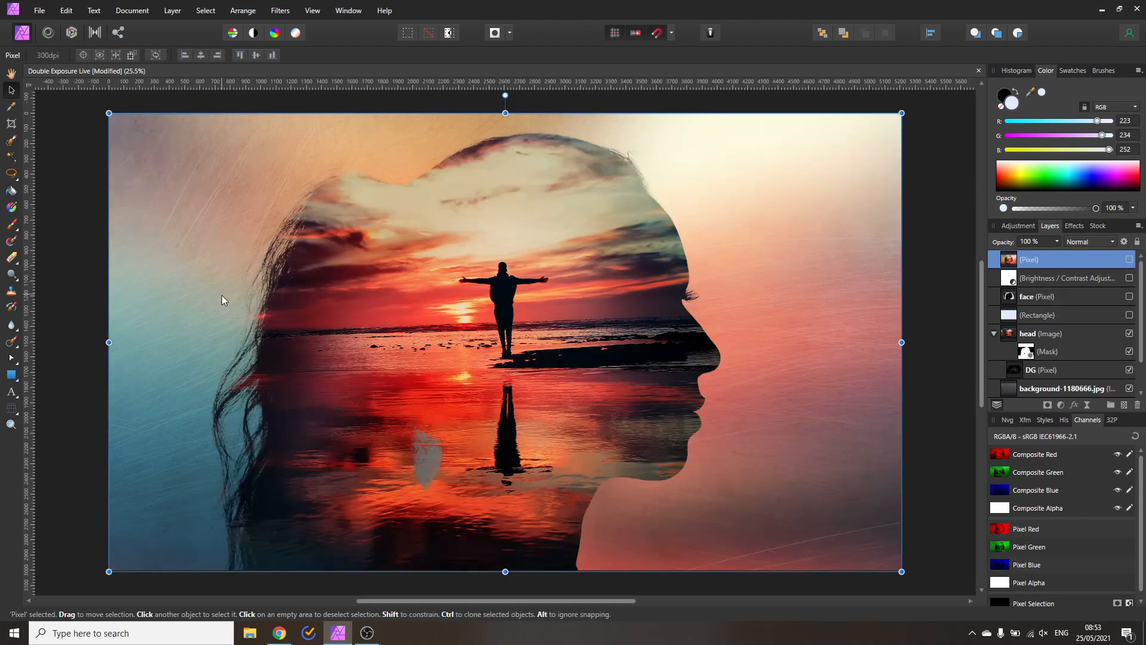
scroll(221, 295, up, 5)
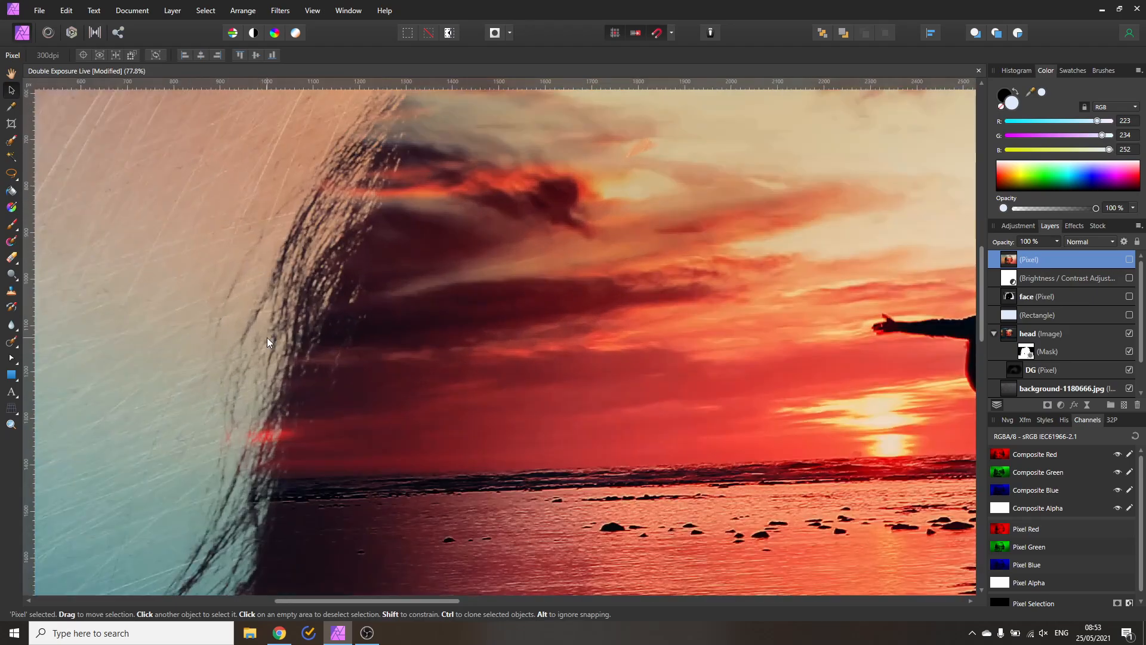
scroll(310, 351, down, 4)
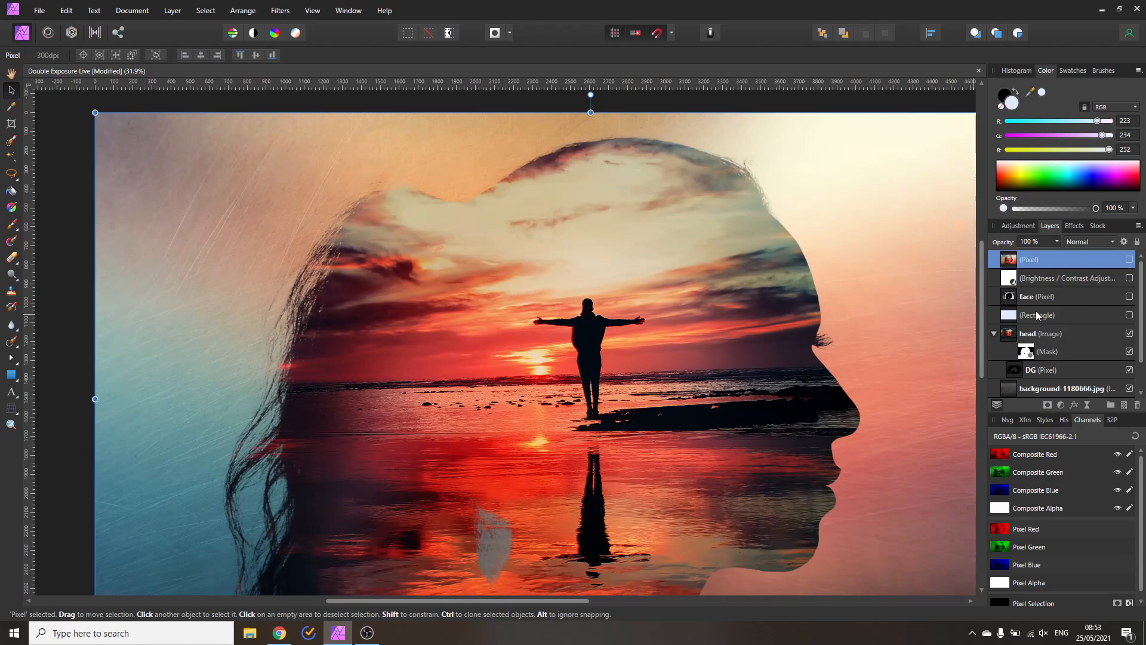
Paint black on the head layer's mask with a 322 px, 15% hardness brush to clean stray hair along the upper back of the head.
click(1026, 353)
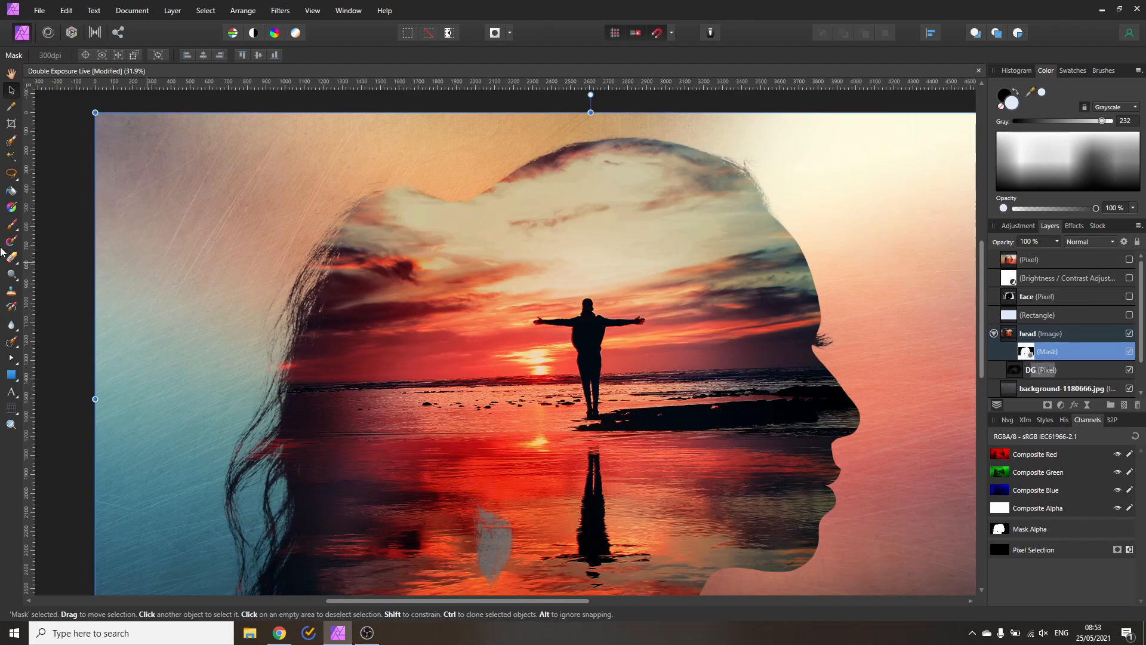
click(12, 224)
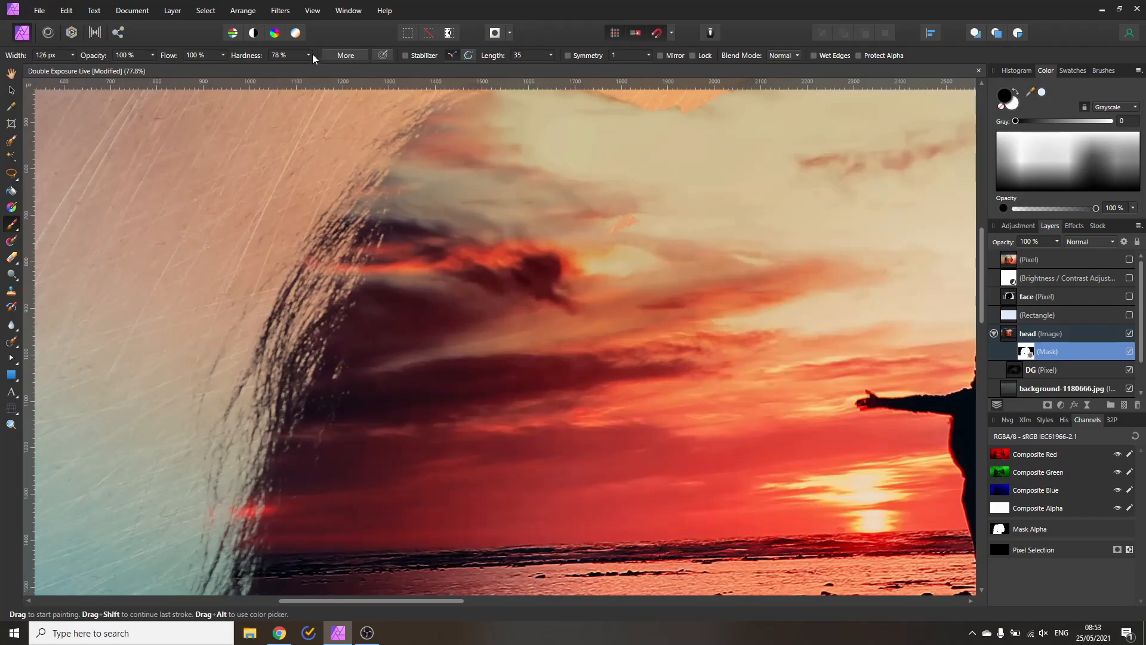
click(311, 55)
click(72, 55)
drag(74, 73, 92, 69)
mouse_move(268, 214)
mouse_down()
mouse_move(261, 235)
mouse_move(329, 136)
mouse_move(265, 261)
mouse_move(261, 230)
mouse_move(199, 323)
mouse_move(184, 375)
mouse_move(227, 243)
mouse_up()
mouse_move(284, 137)
mouse_down()
mouse_move(262, 180)
mouse_move(159, 293)
mouse_up()
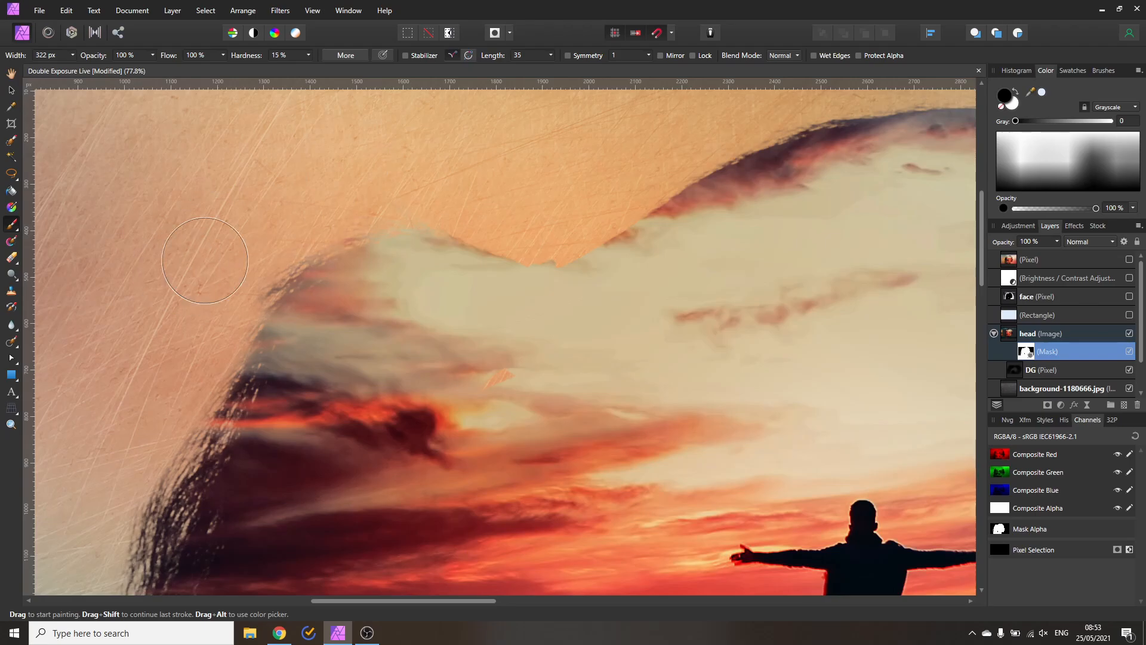
scroll(129, 350, down, 3)
scroll(129, 349, up, 3)
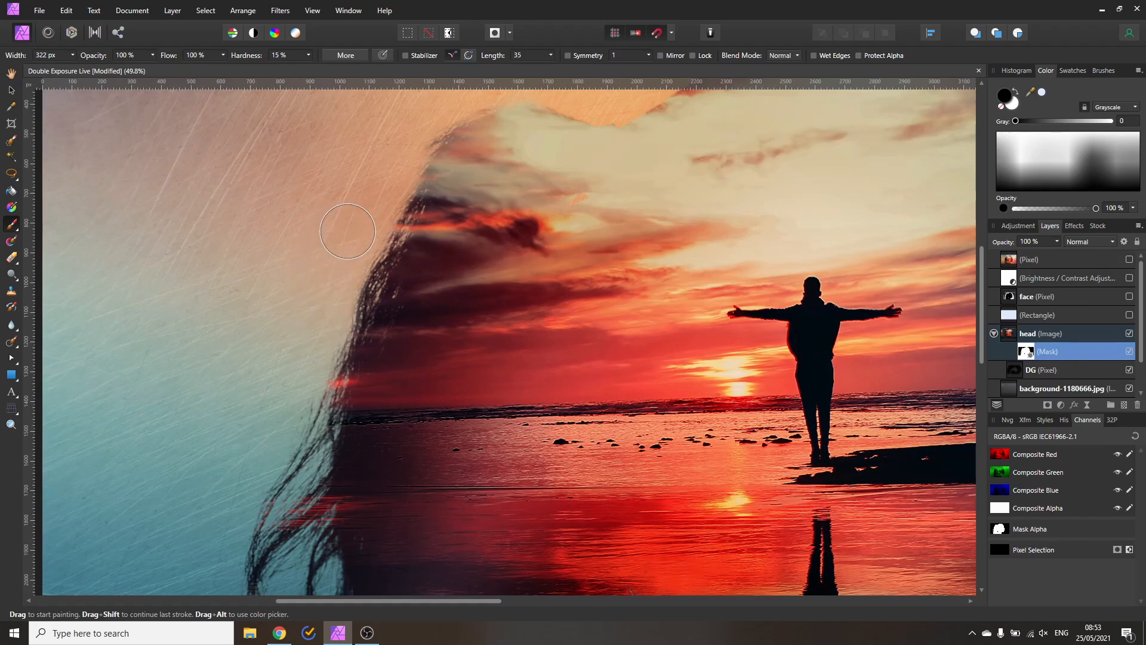
scroll(394, 132, up, 1)
scroll(394, 131, right, 2)
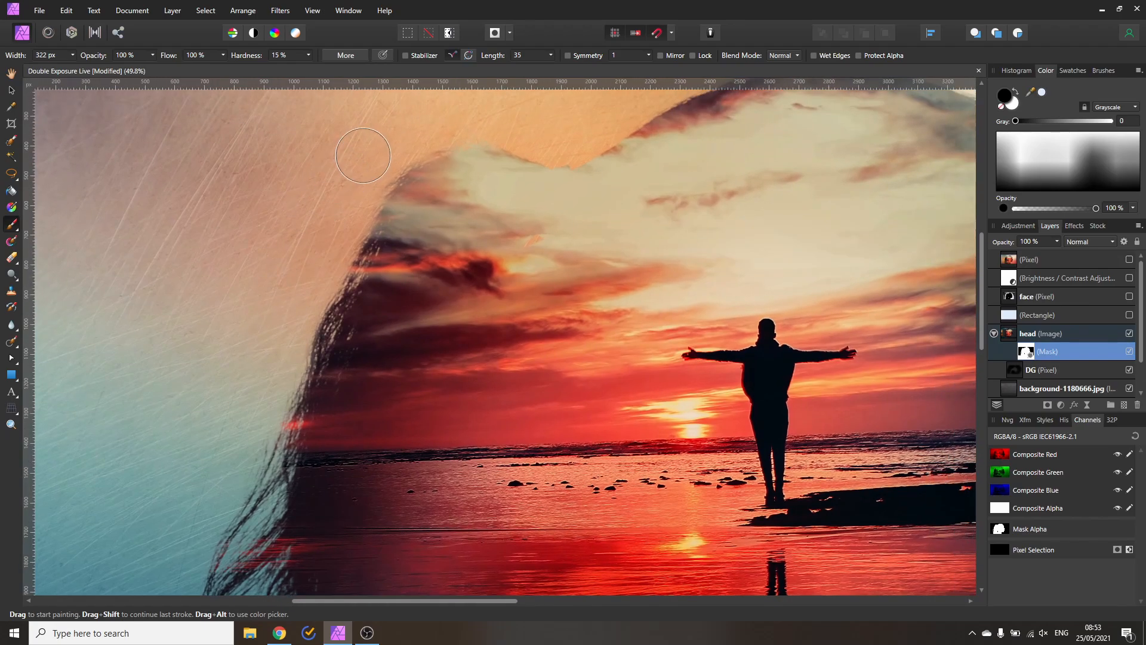
scroll(213, 388, up, 3)
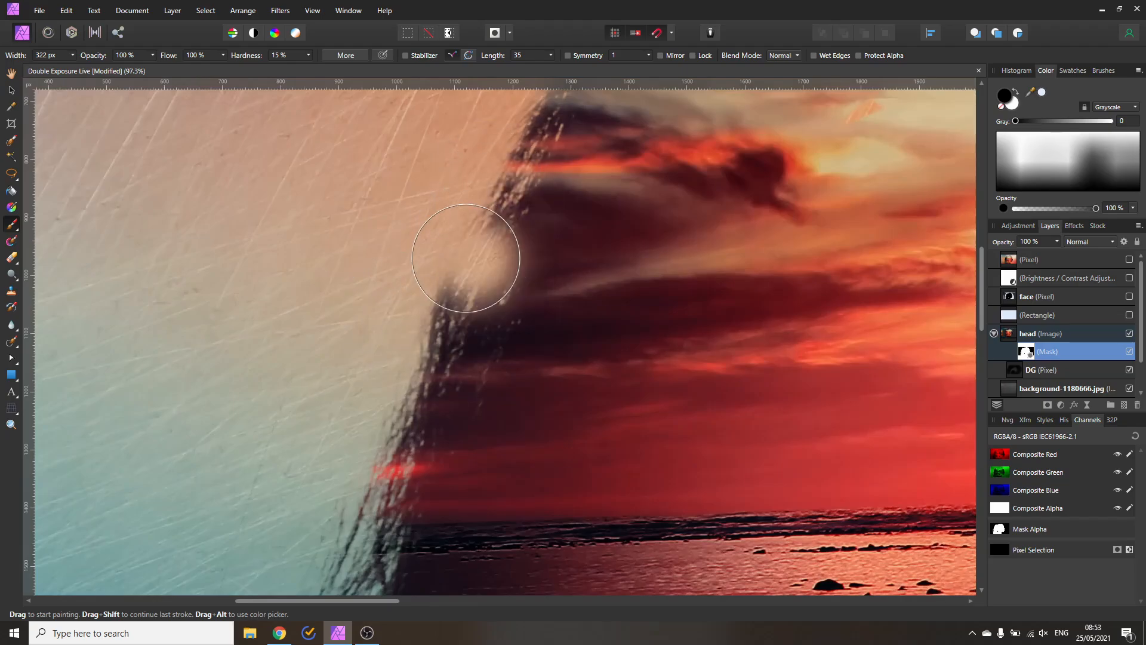
scroll(262, 391, down, 5)
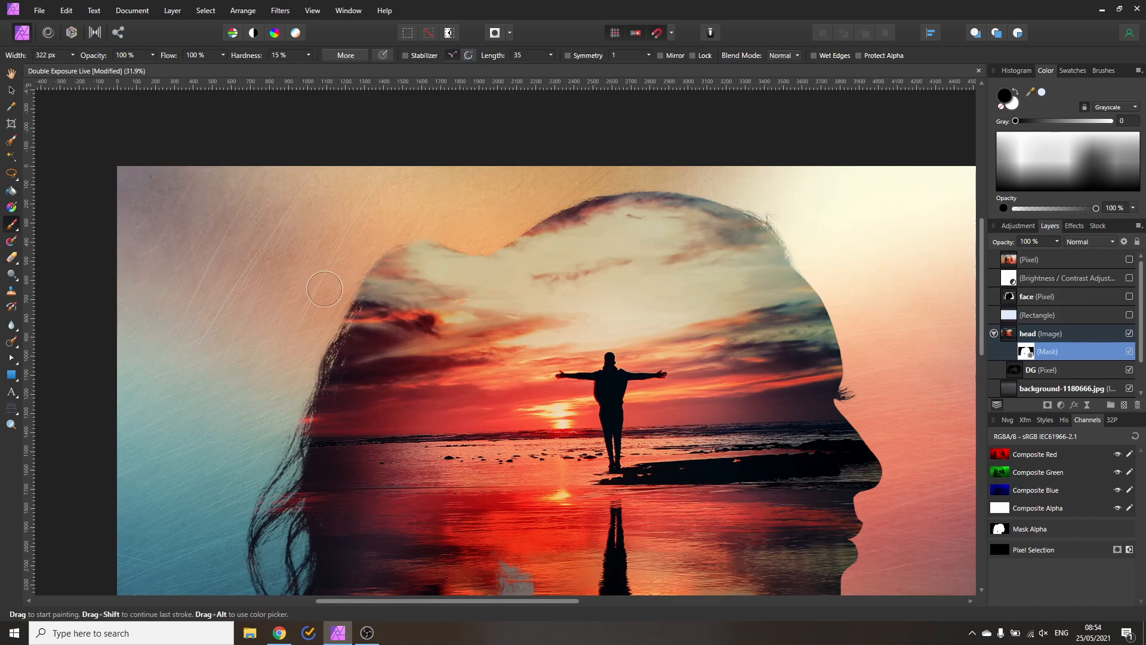
scroll(264, 342, up, 4)
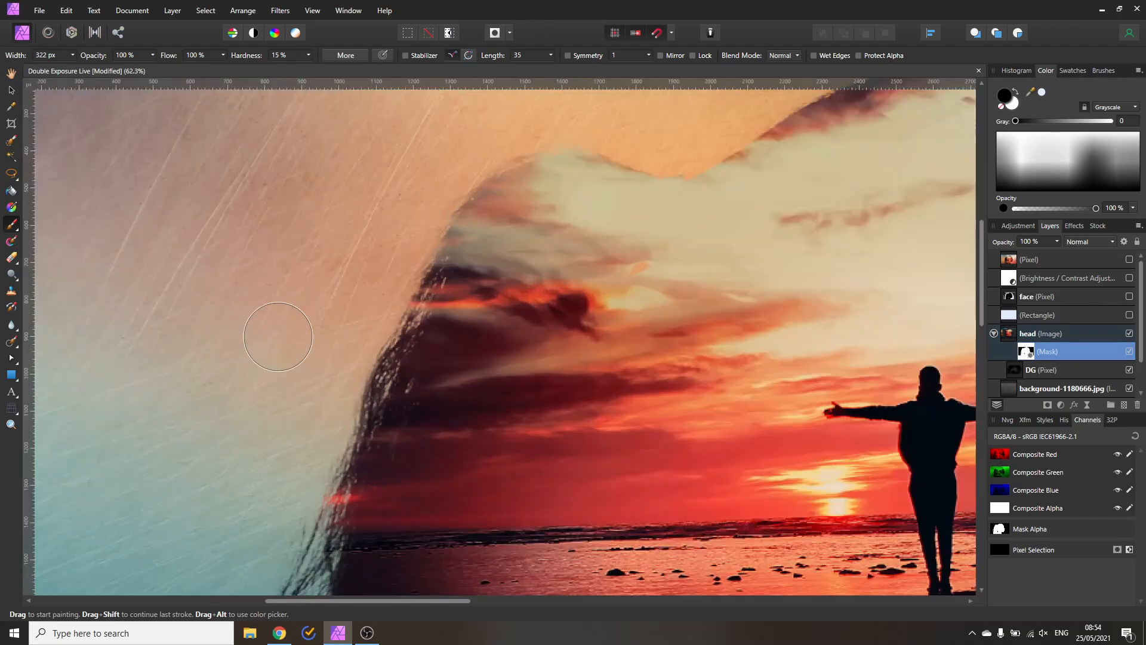
Paint black on the head mask to remove the flyaway hairs along the hairline above the forehead.
mouse_move(590, 273)
mouse_down()
mouse_move(370, 312)
mouse_move(12, 487)
mouse_up()
drag(779, 286, 302, 321)
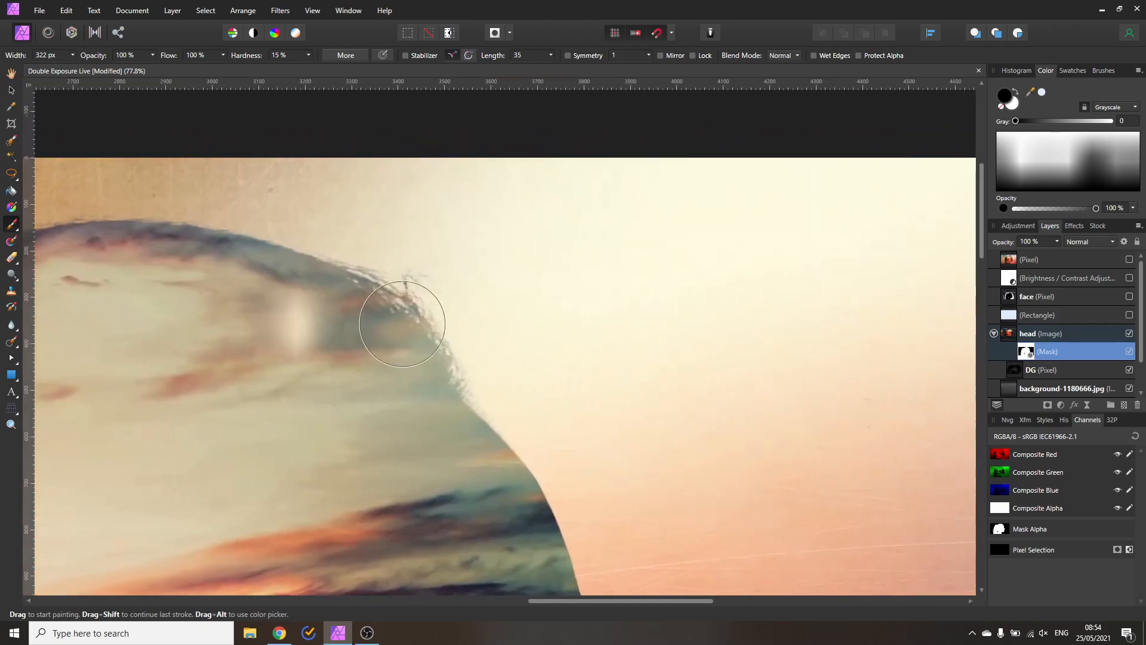
mouse_move(455, 249)
mouse_down()
mouse_move(387, 215)
mouse_move(401, 240)
mouse_move(473, 292)
mouse_up()
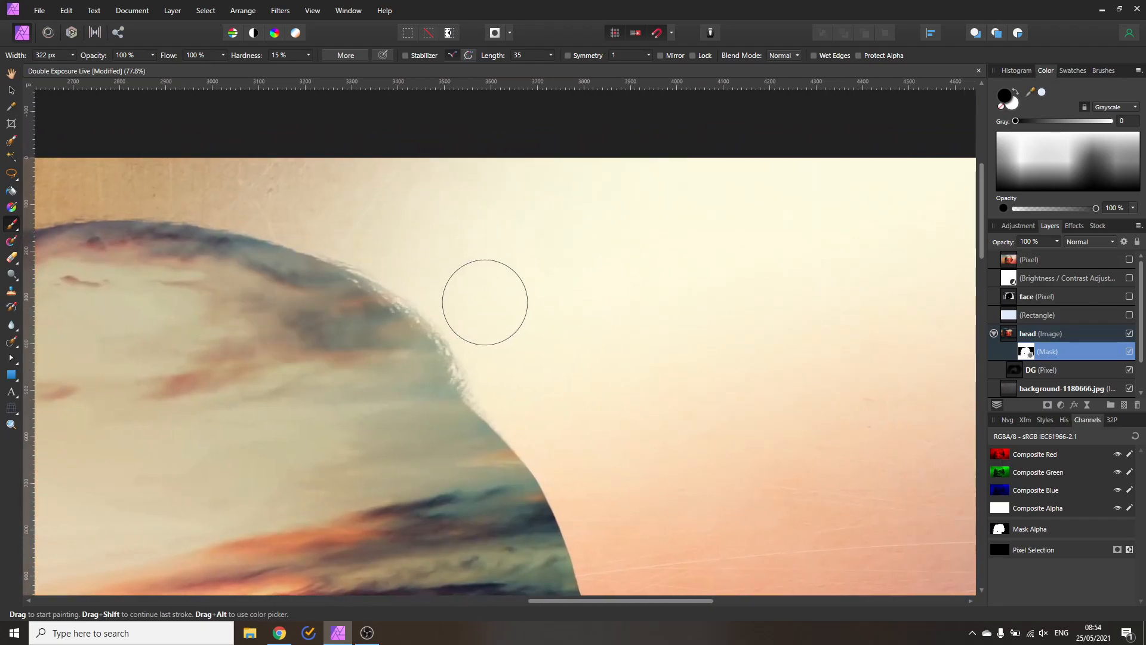
scroll(564, 378, down, 5)
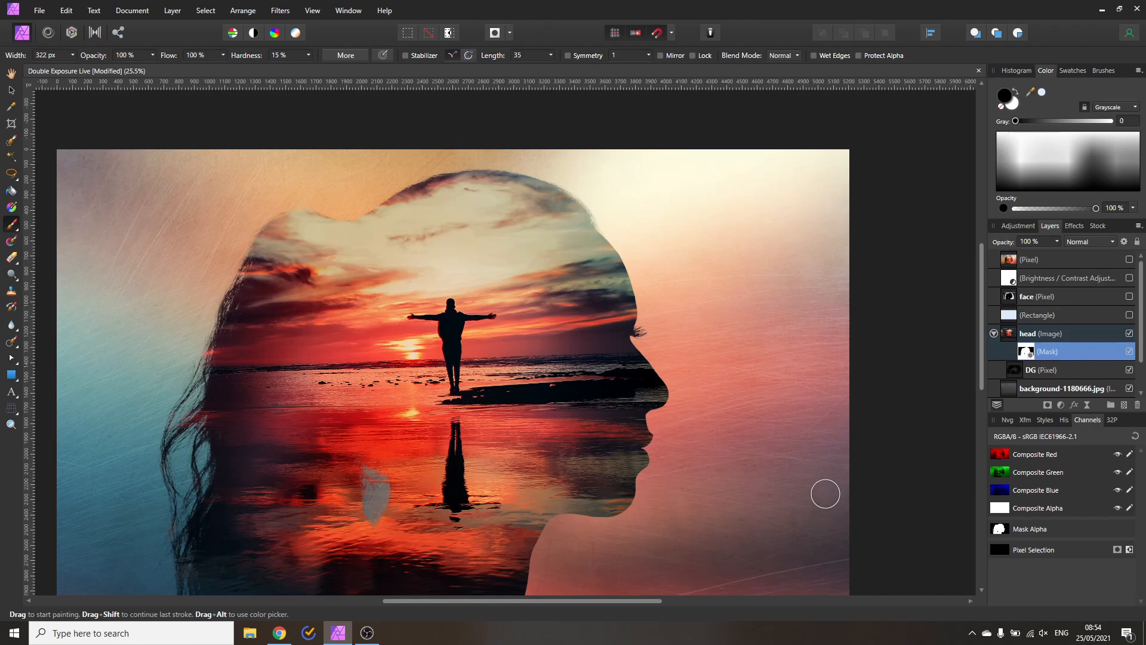
key(ctrl+0)
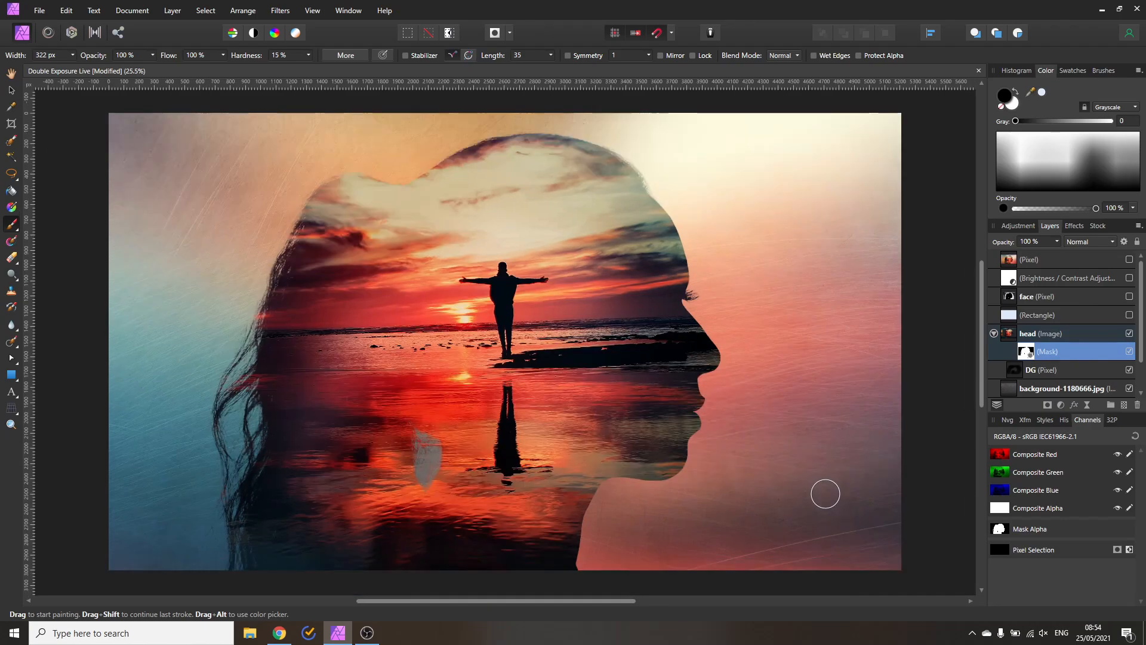